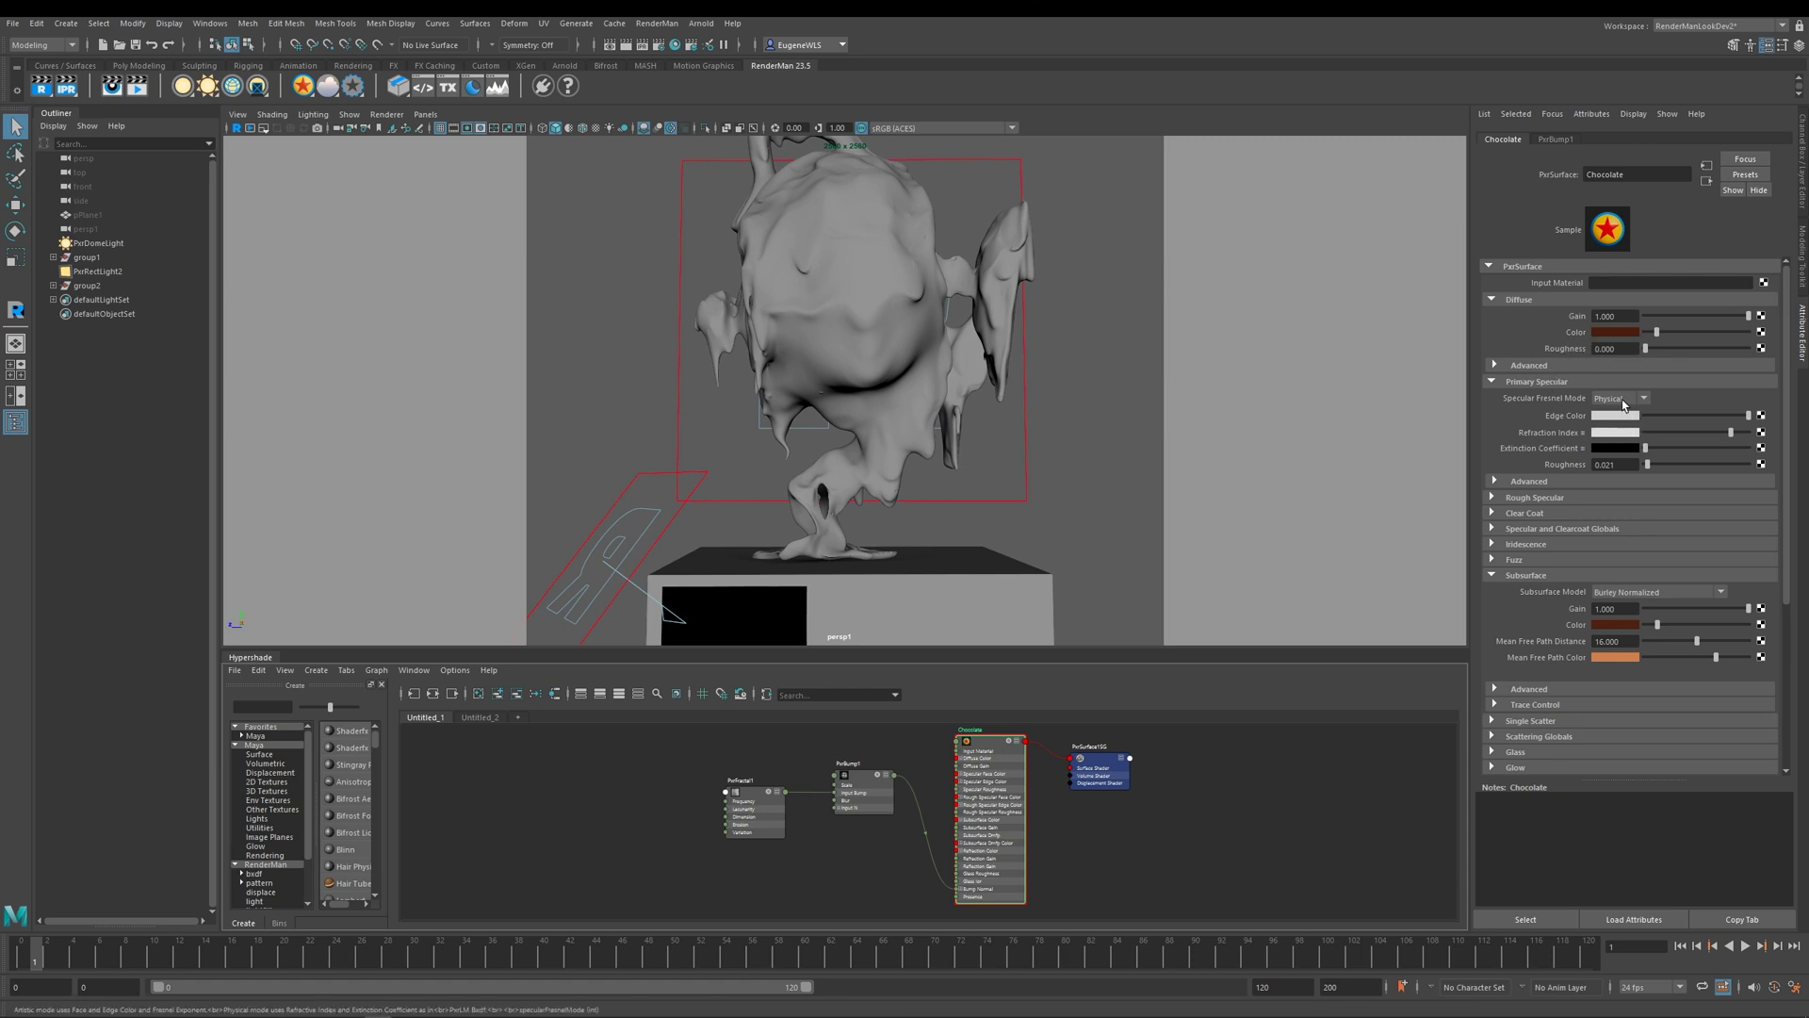
In the Chocolate shader's Advanced subsurface settings, change the Subsurface Model from Burley Normalized to path traced
scroll(1578, 528, "down", 5)
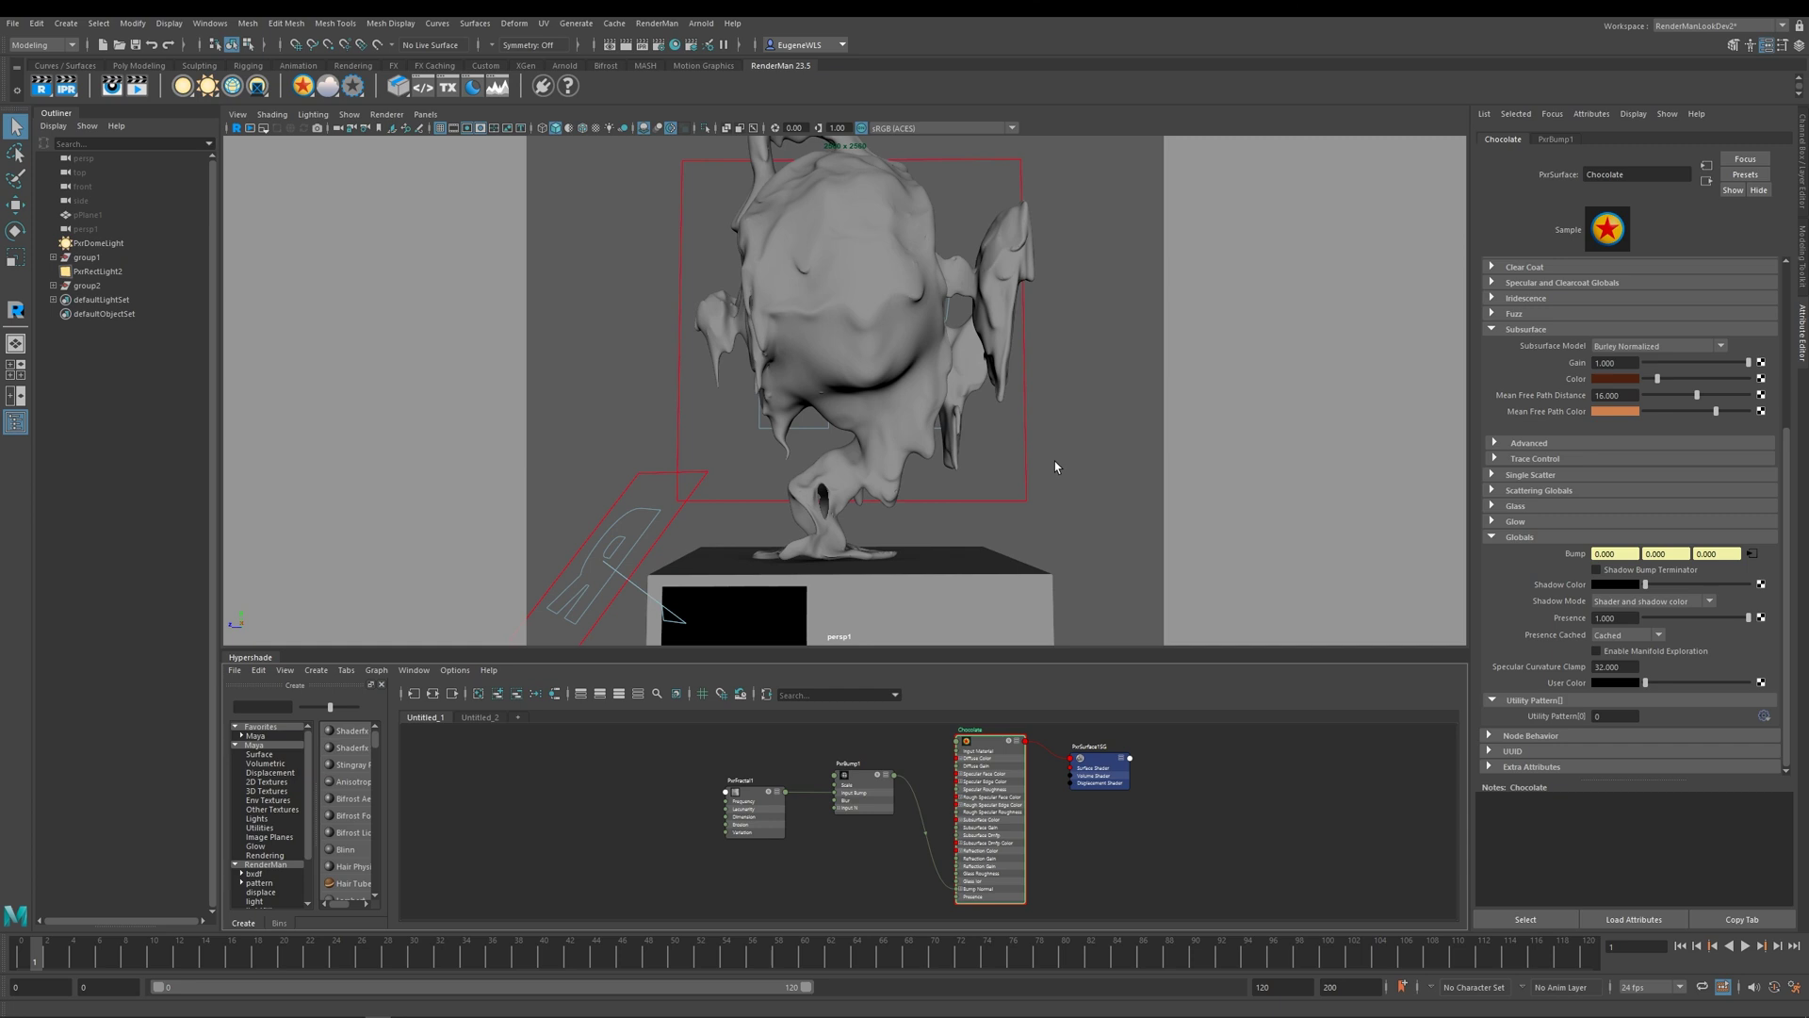
scroll(1532, 408, "up", 1)
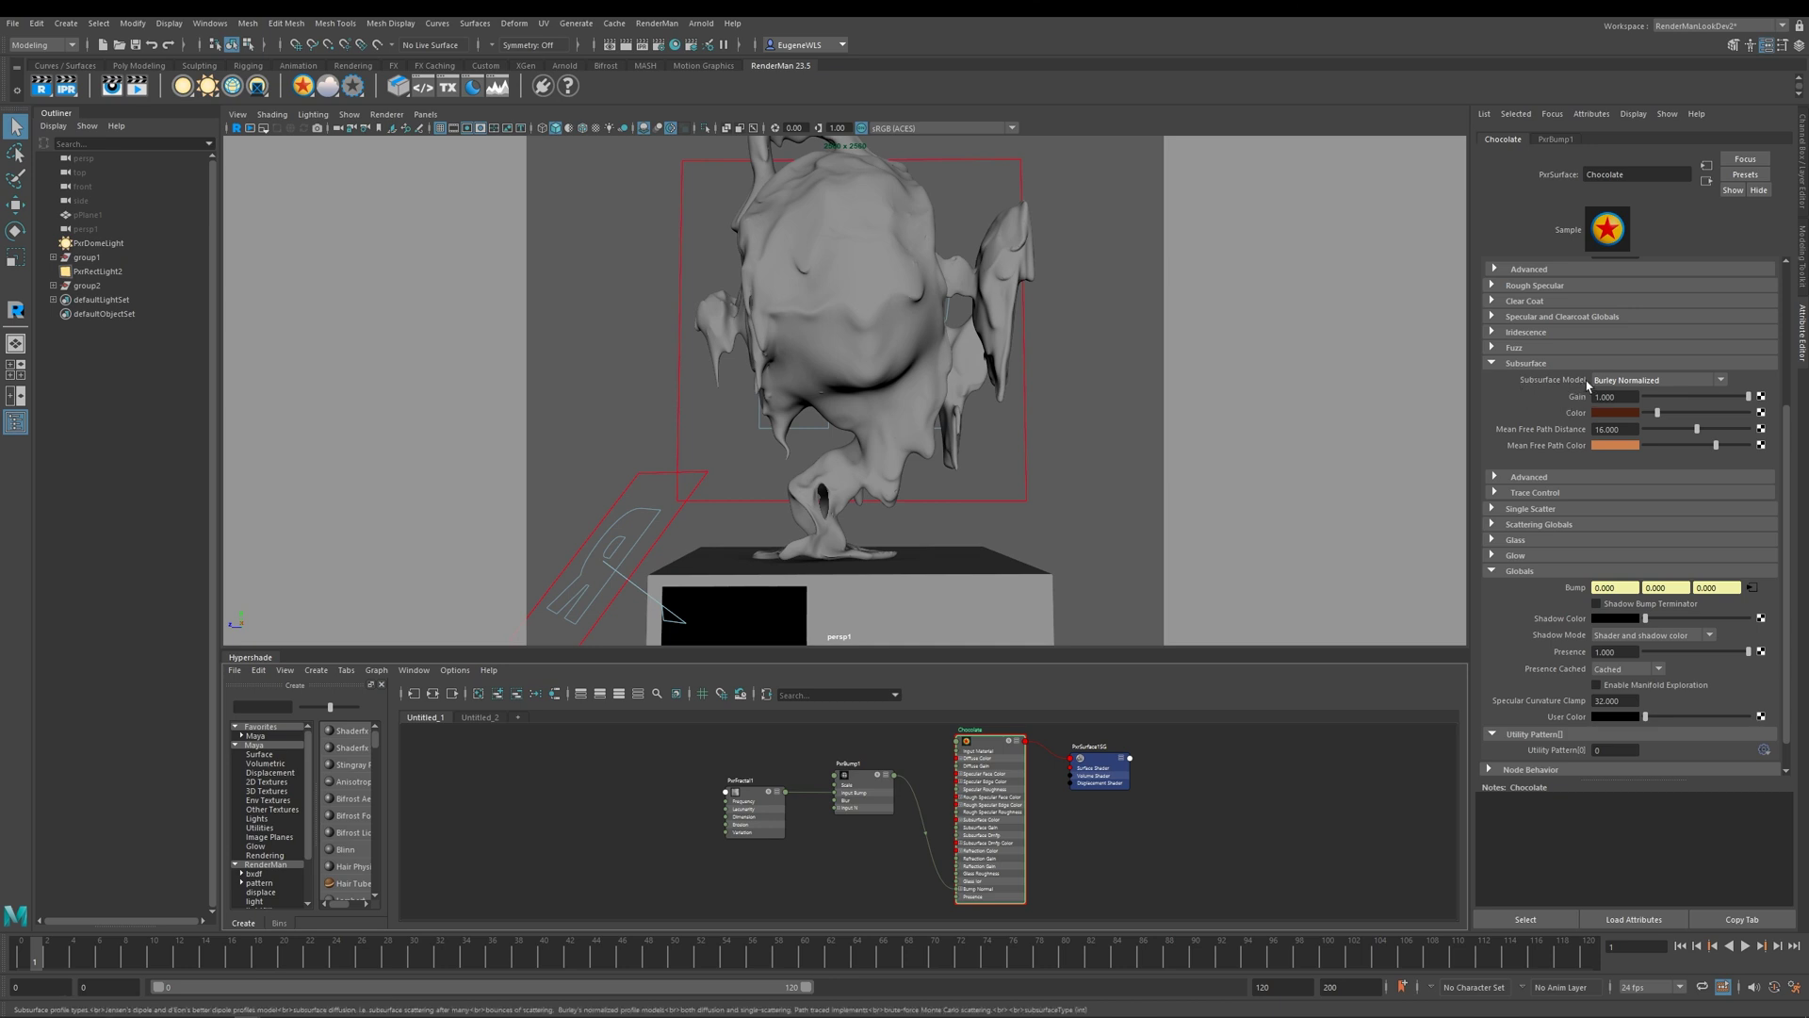
left_click(1633, 380)
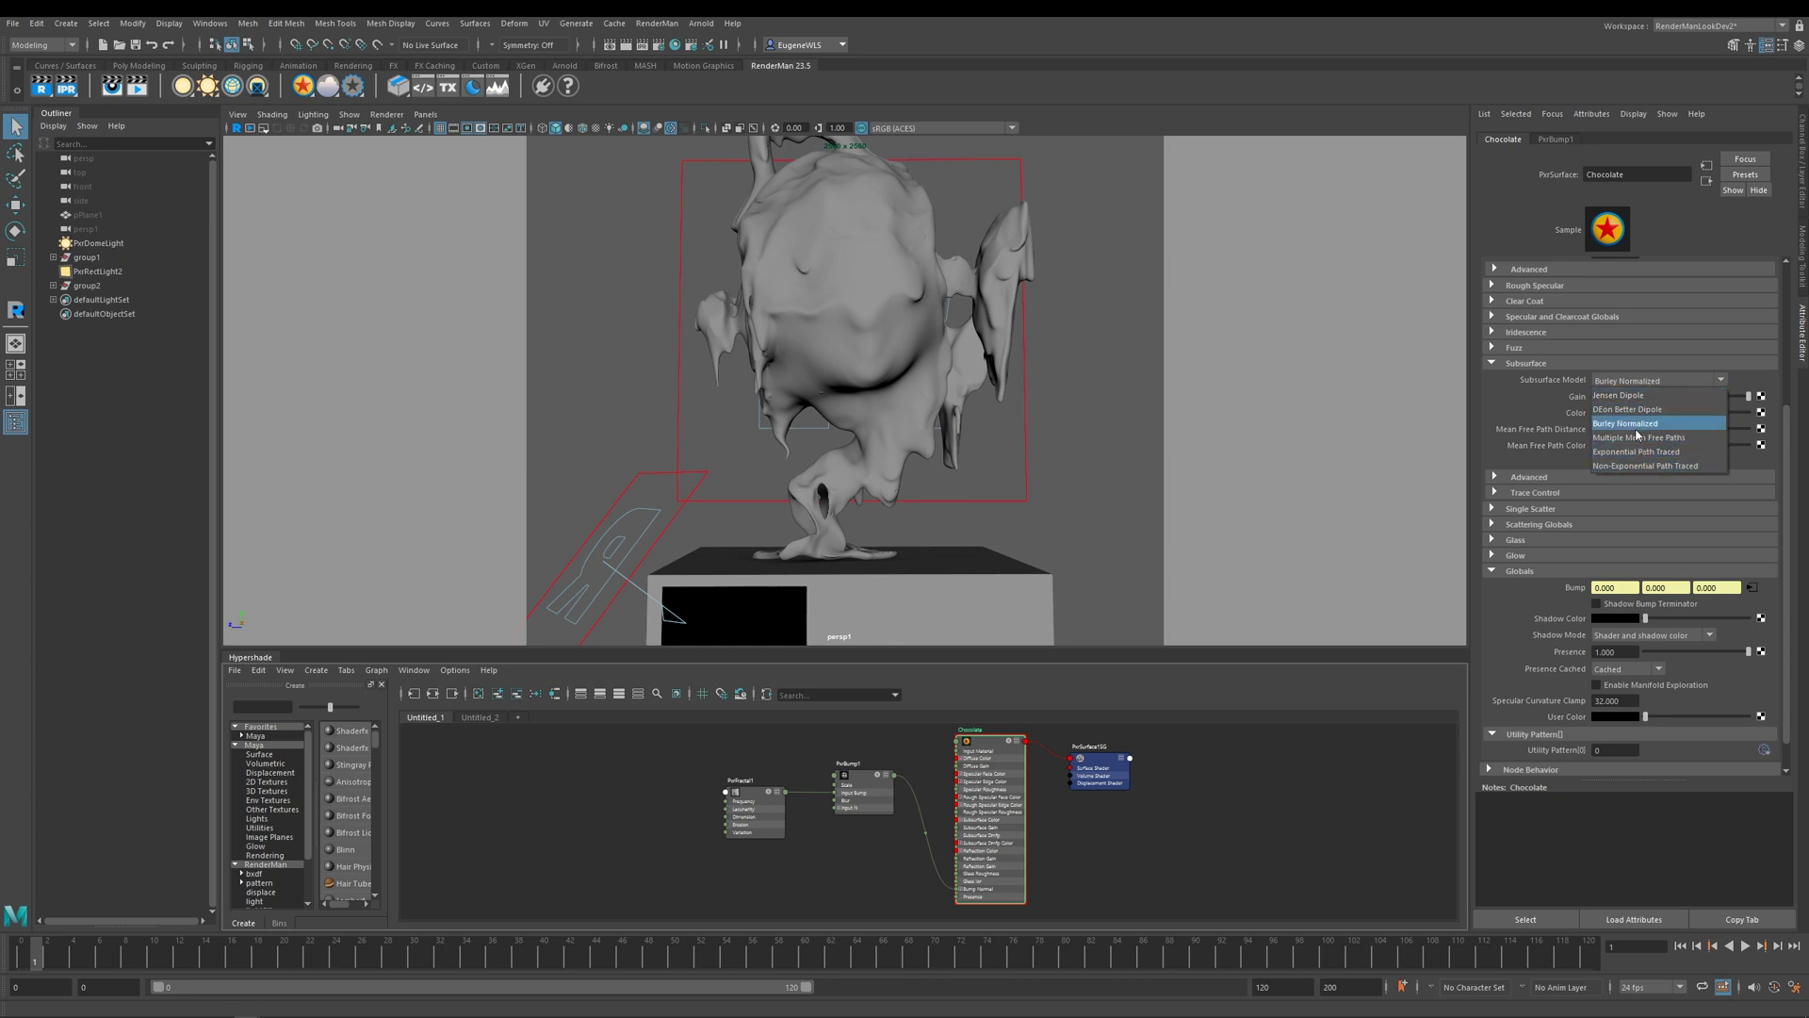
left_click(1519, 405)
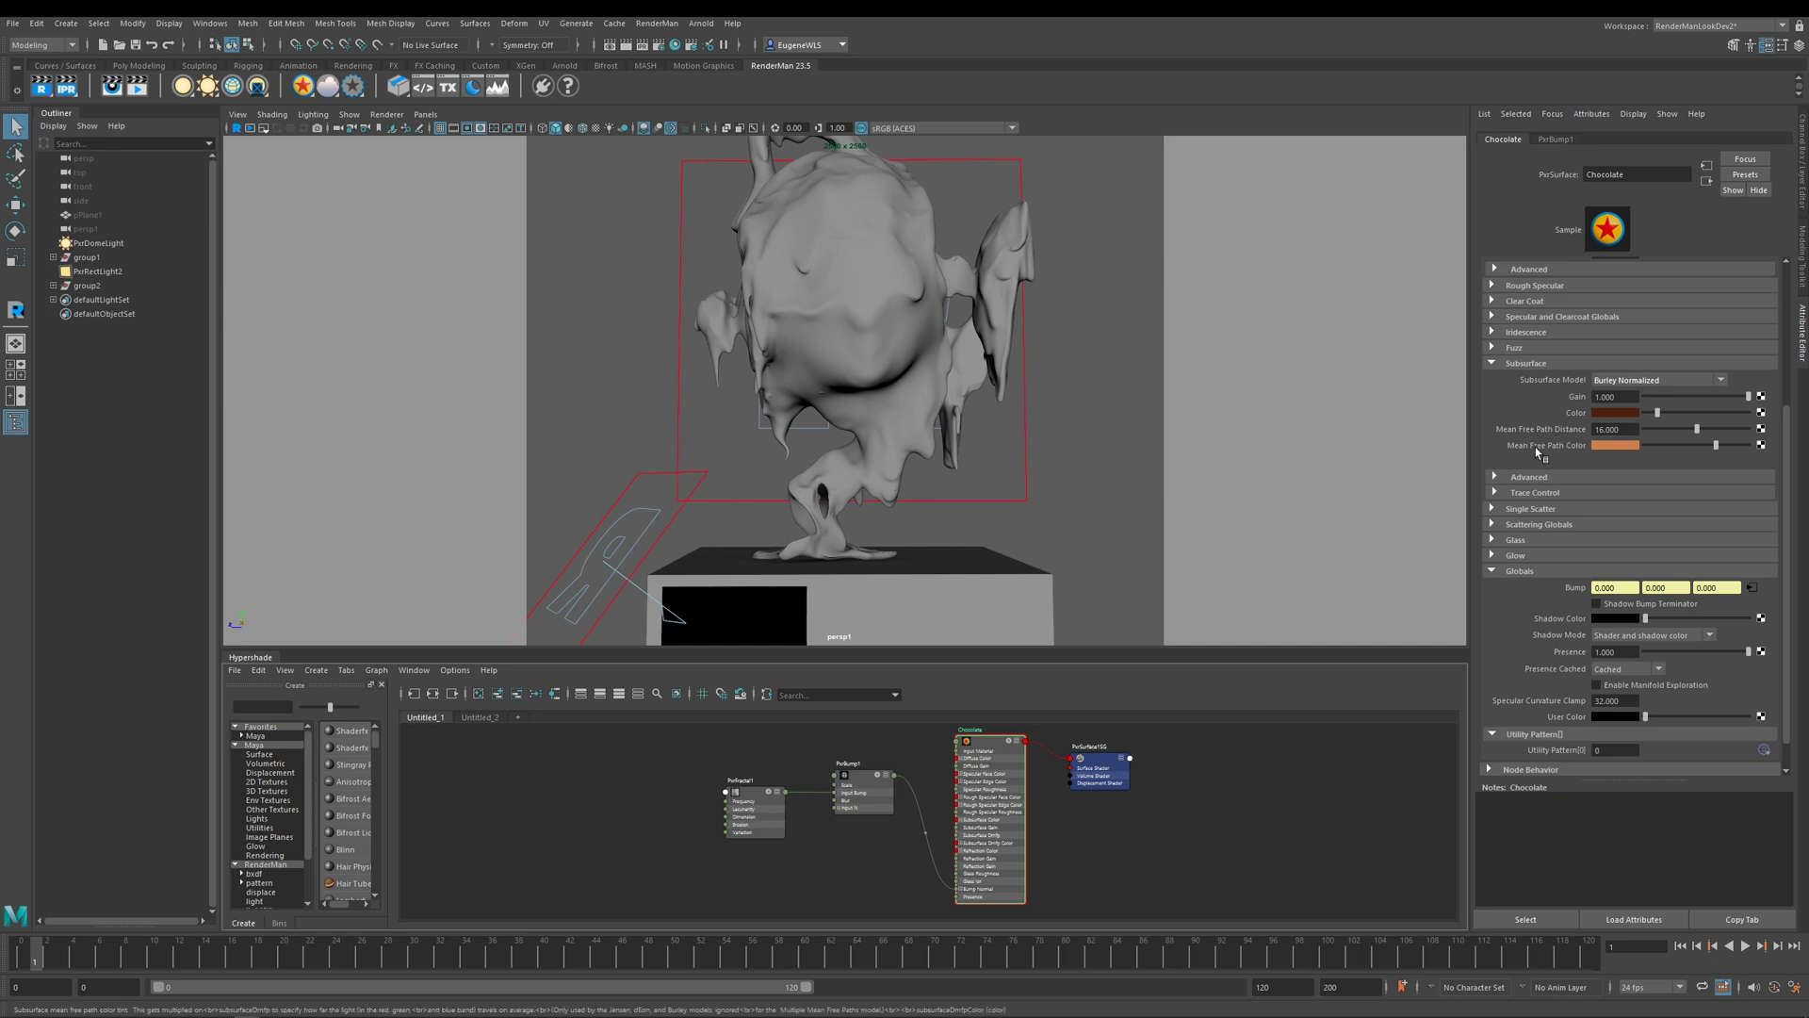
key("Tab")
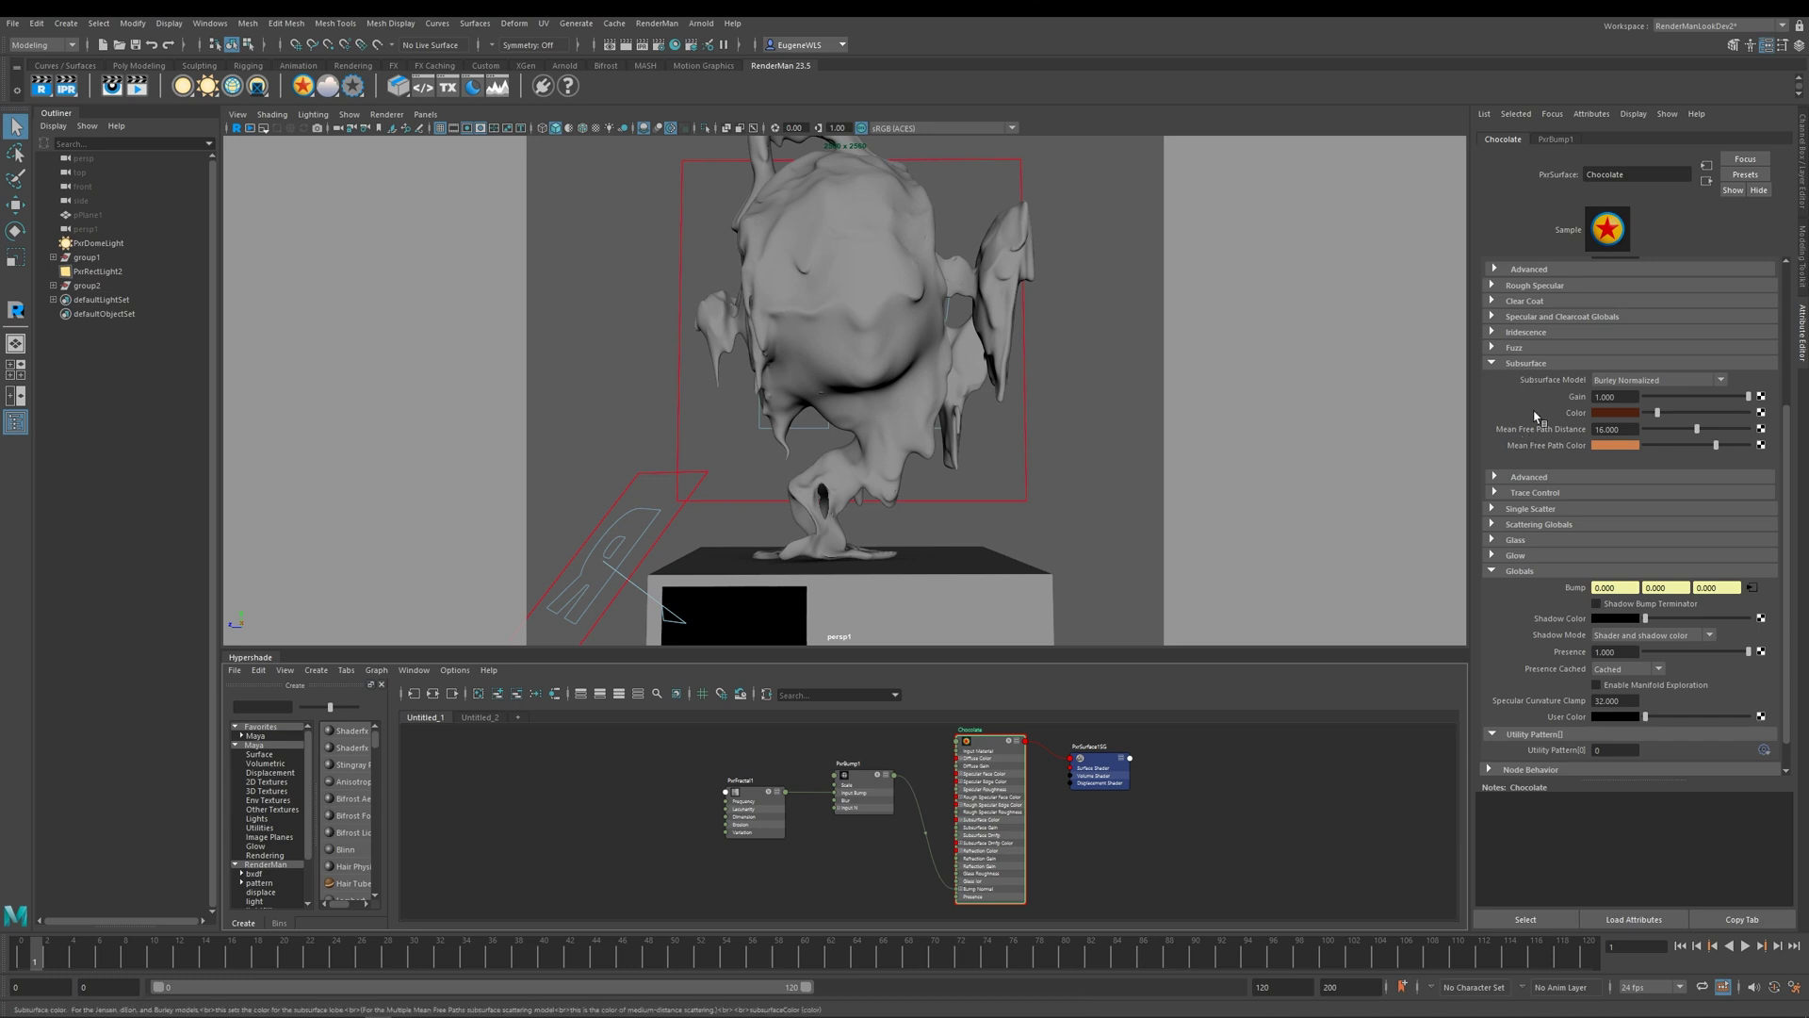
left_click(1537, 478)
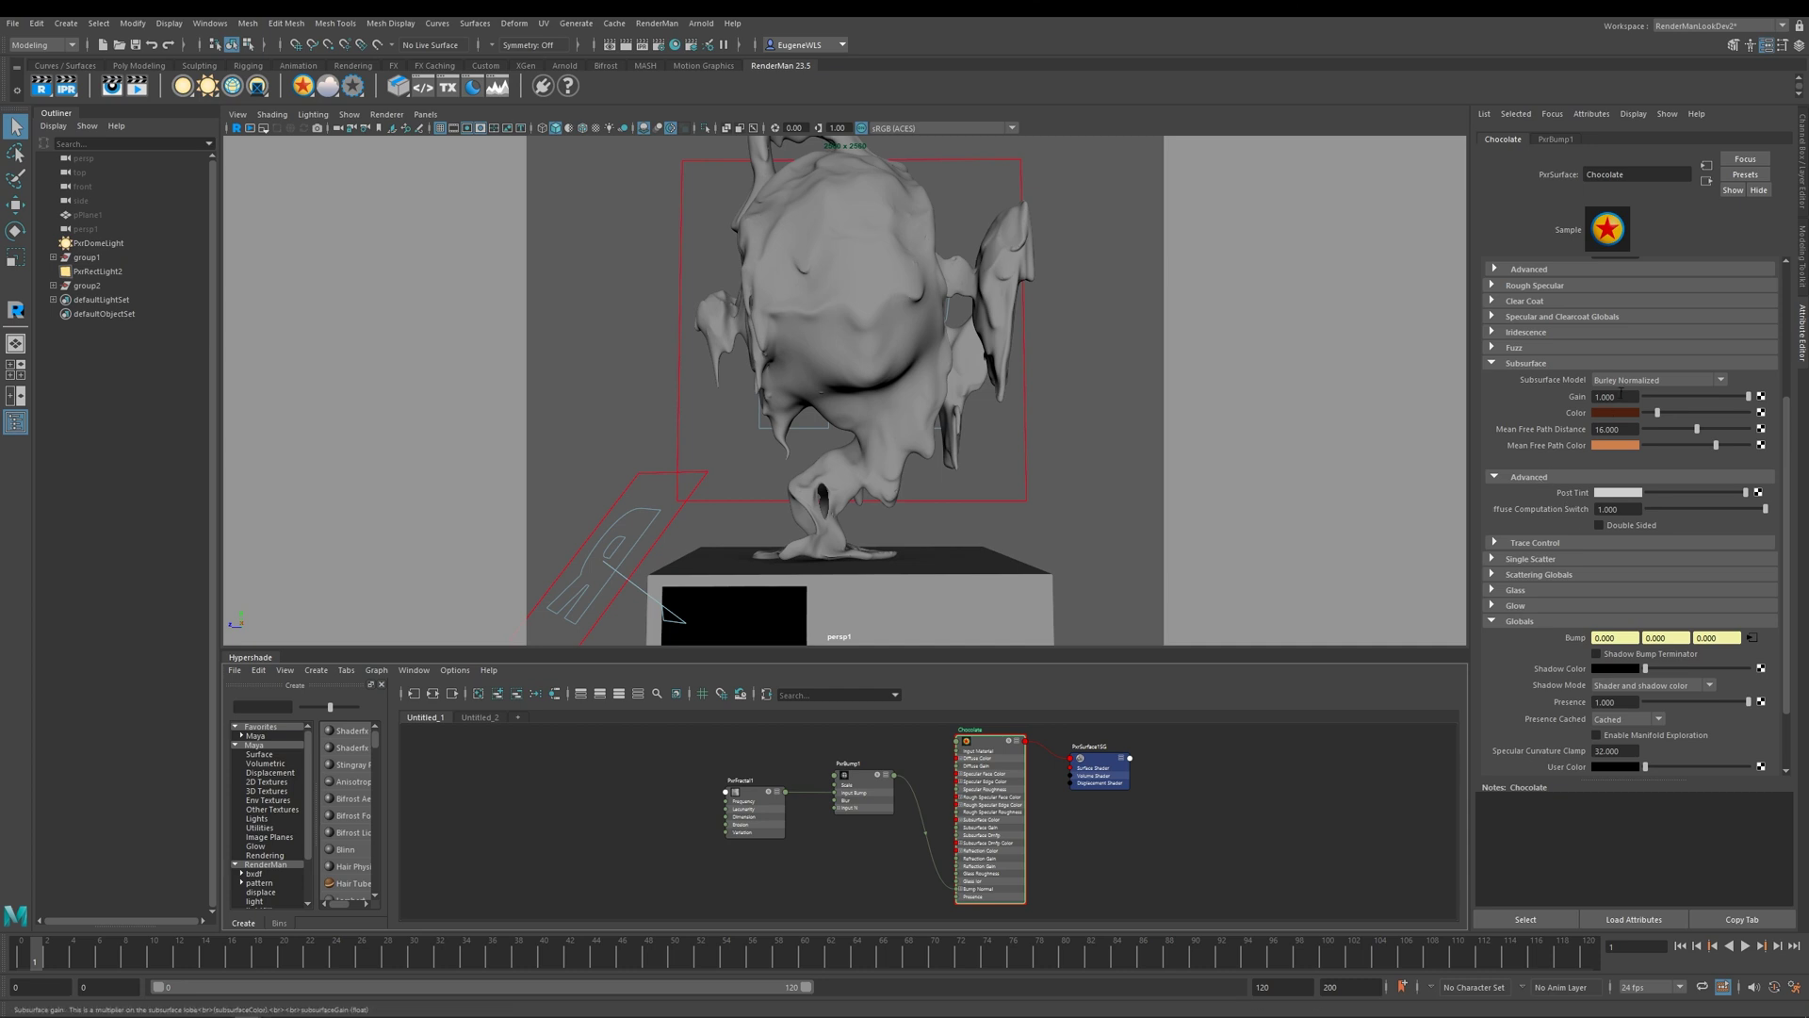
left_click(1631, 380)
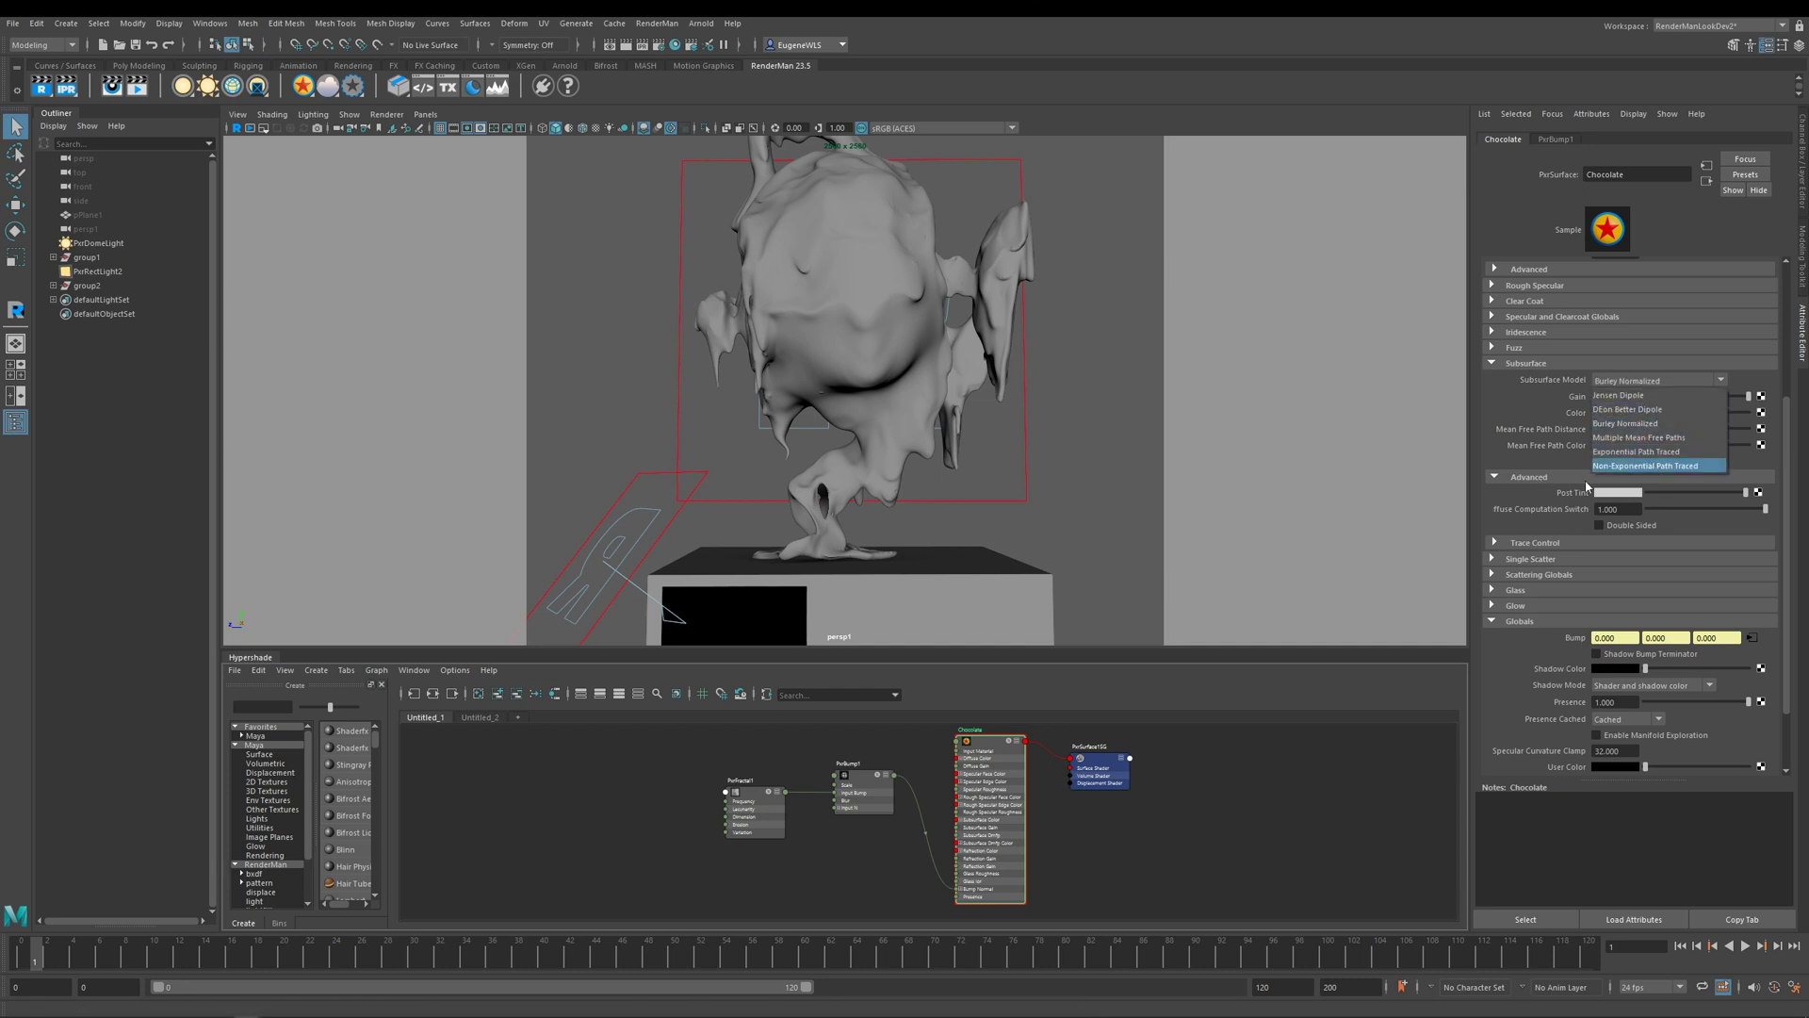
left_click(1658, 452)
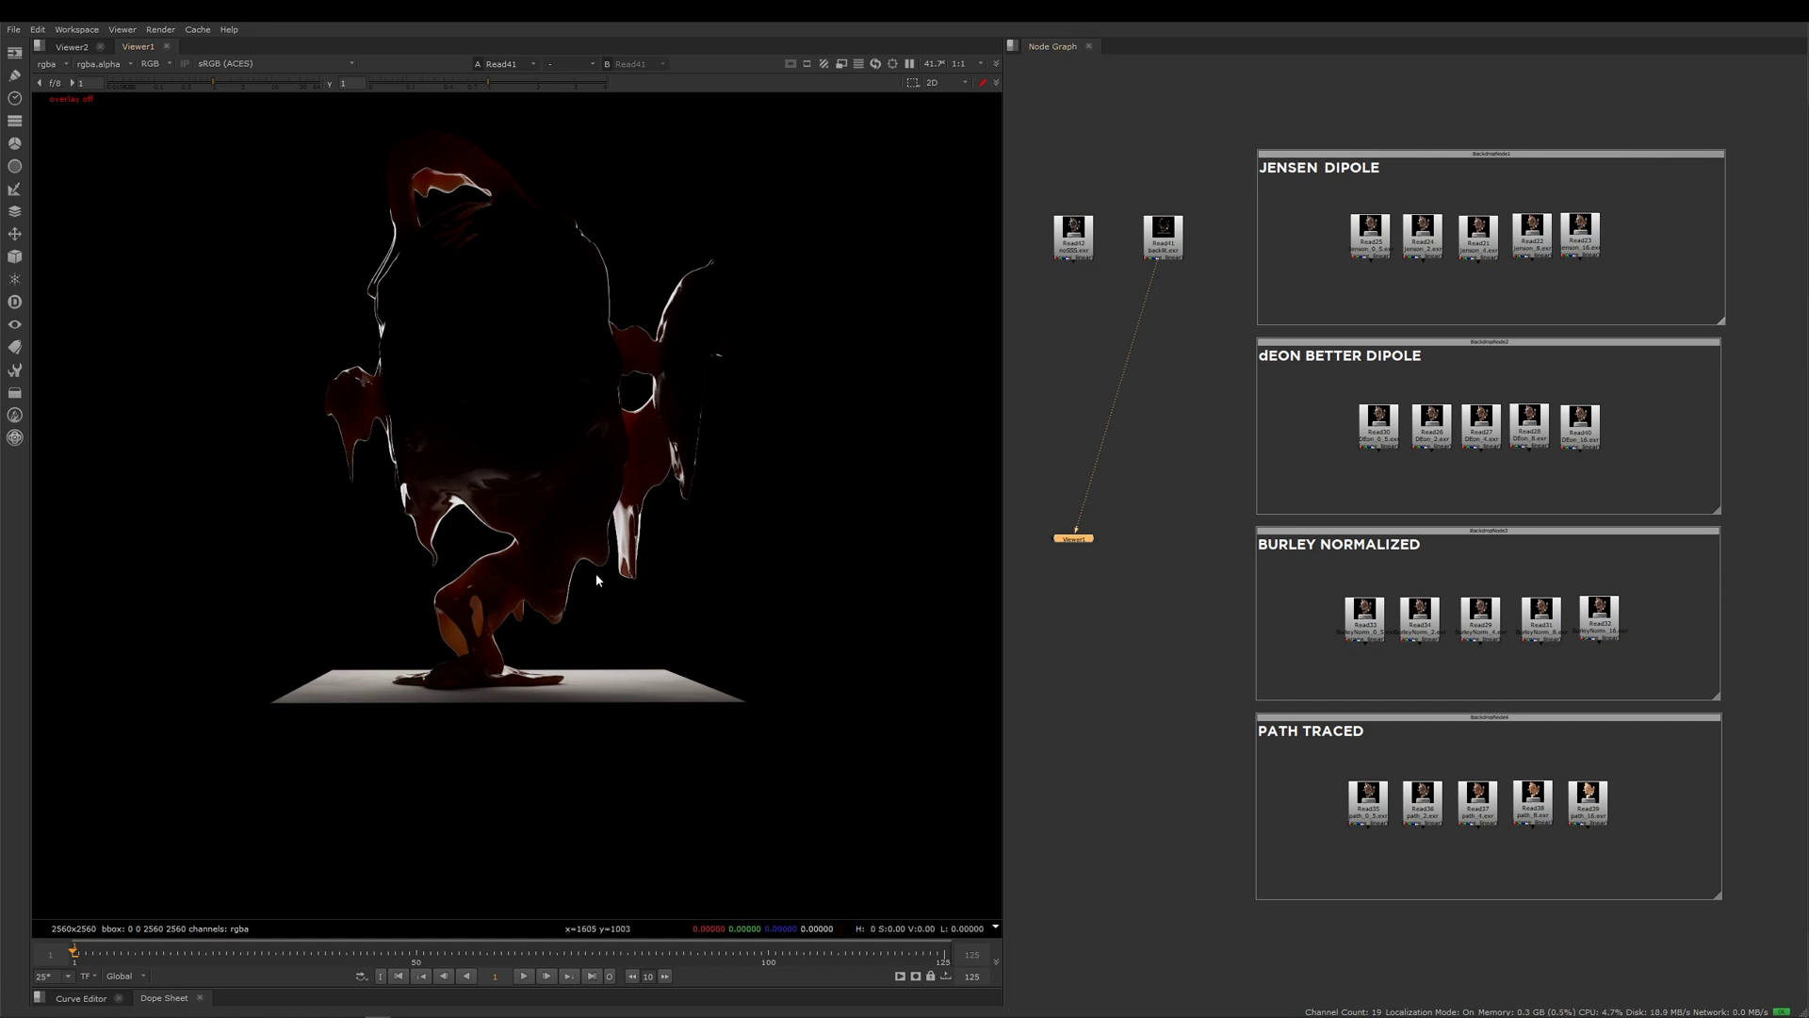
scroll(501, 613, "up", 5)
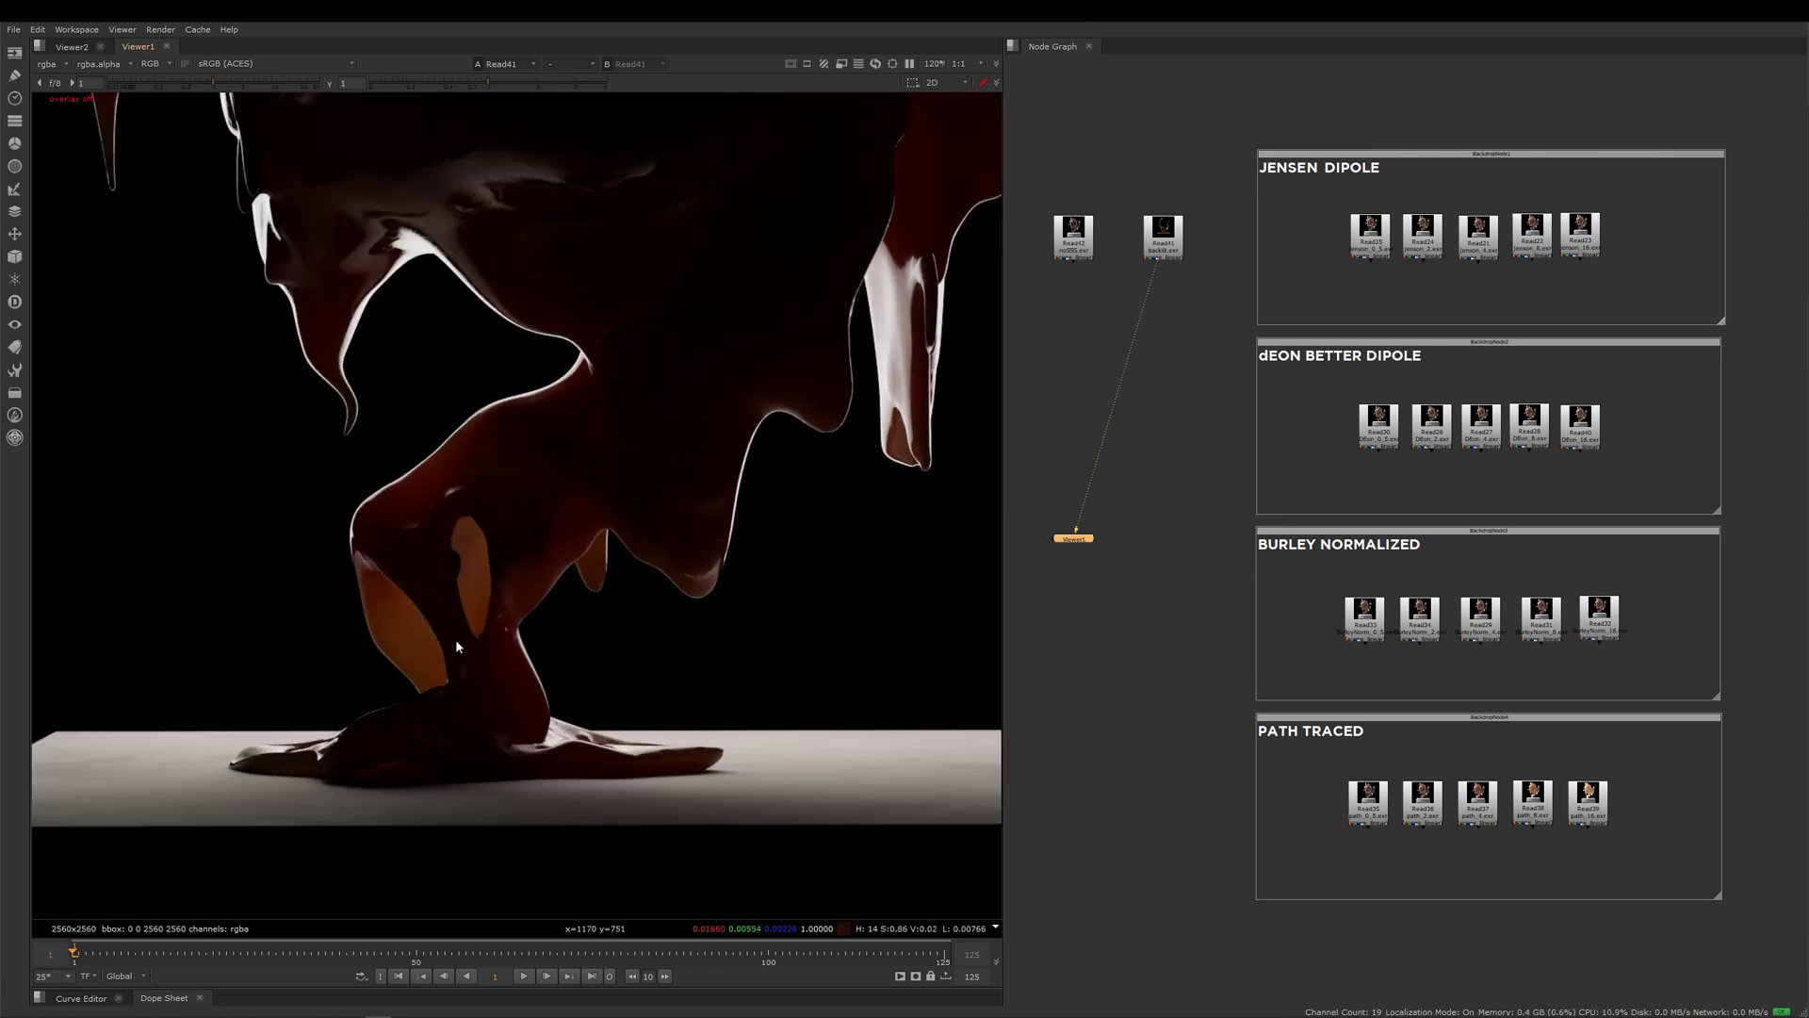
scroll(456, 445, "down", 5)
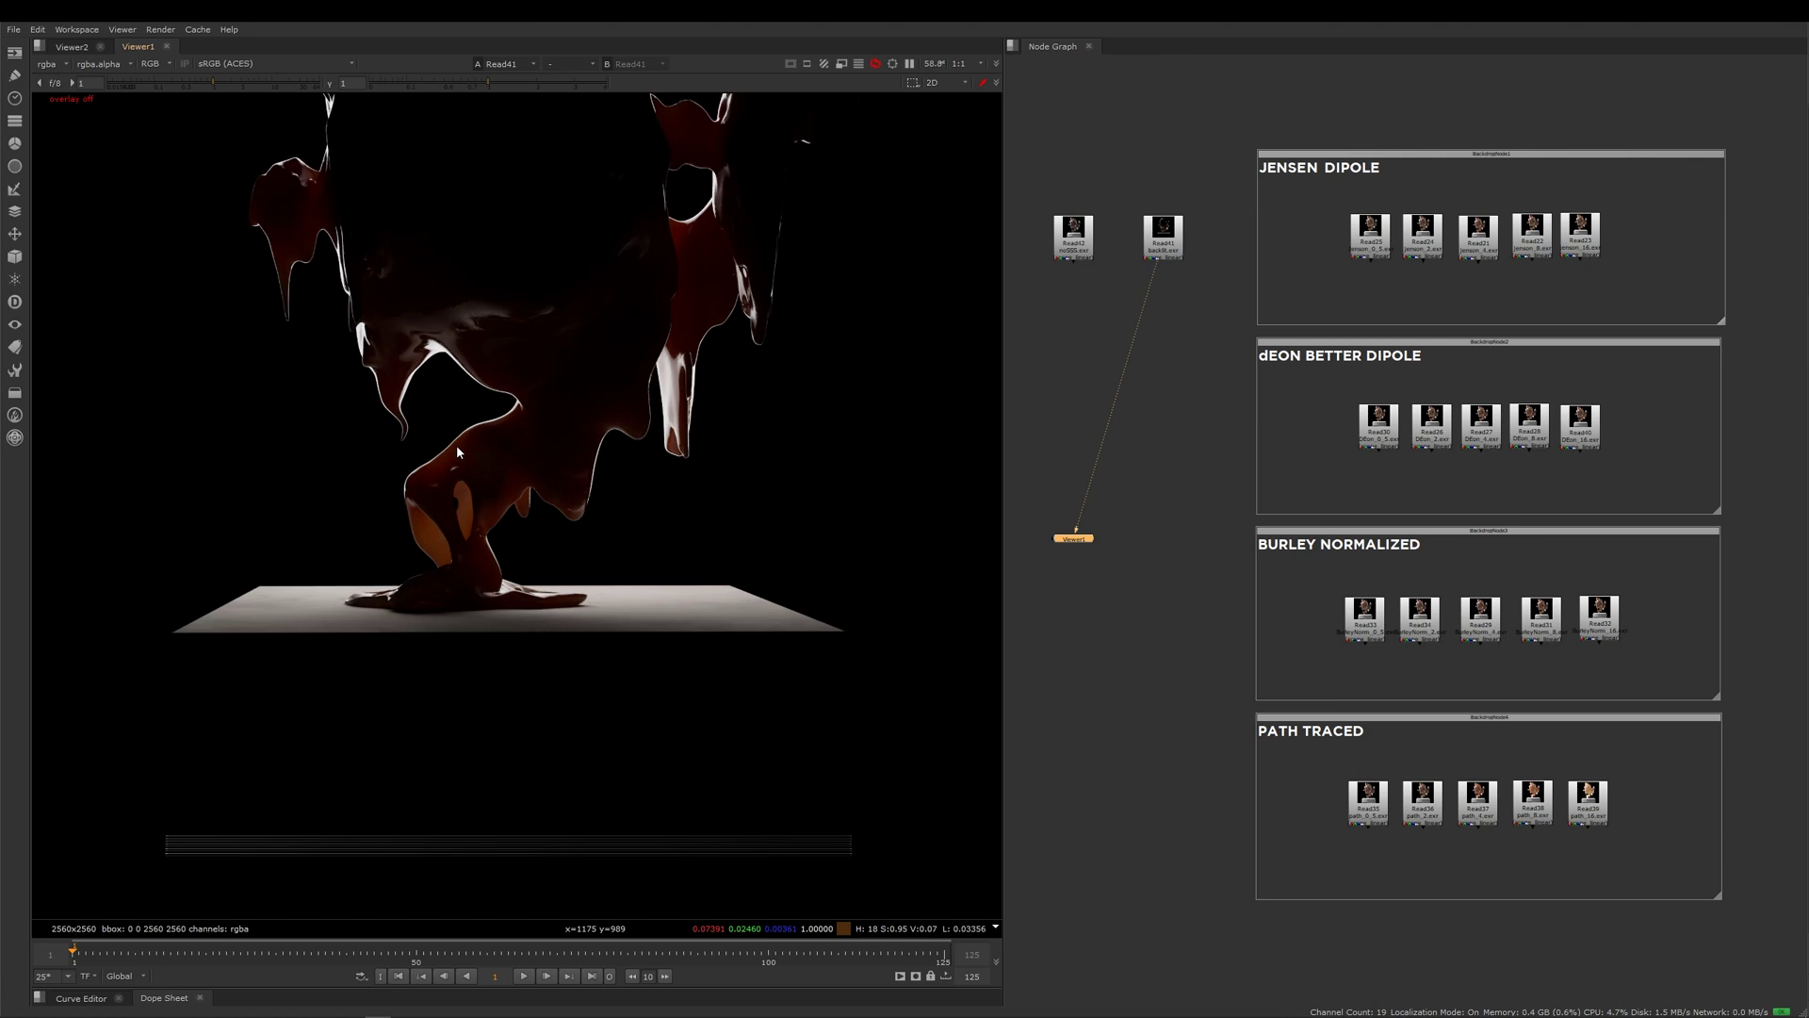
scroll(556, 582, "up", 1)
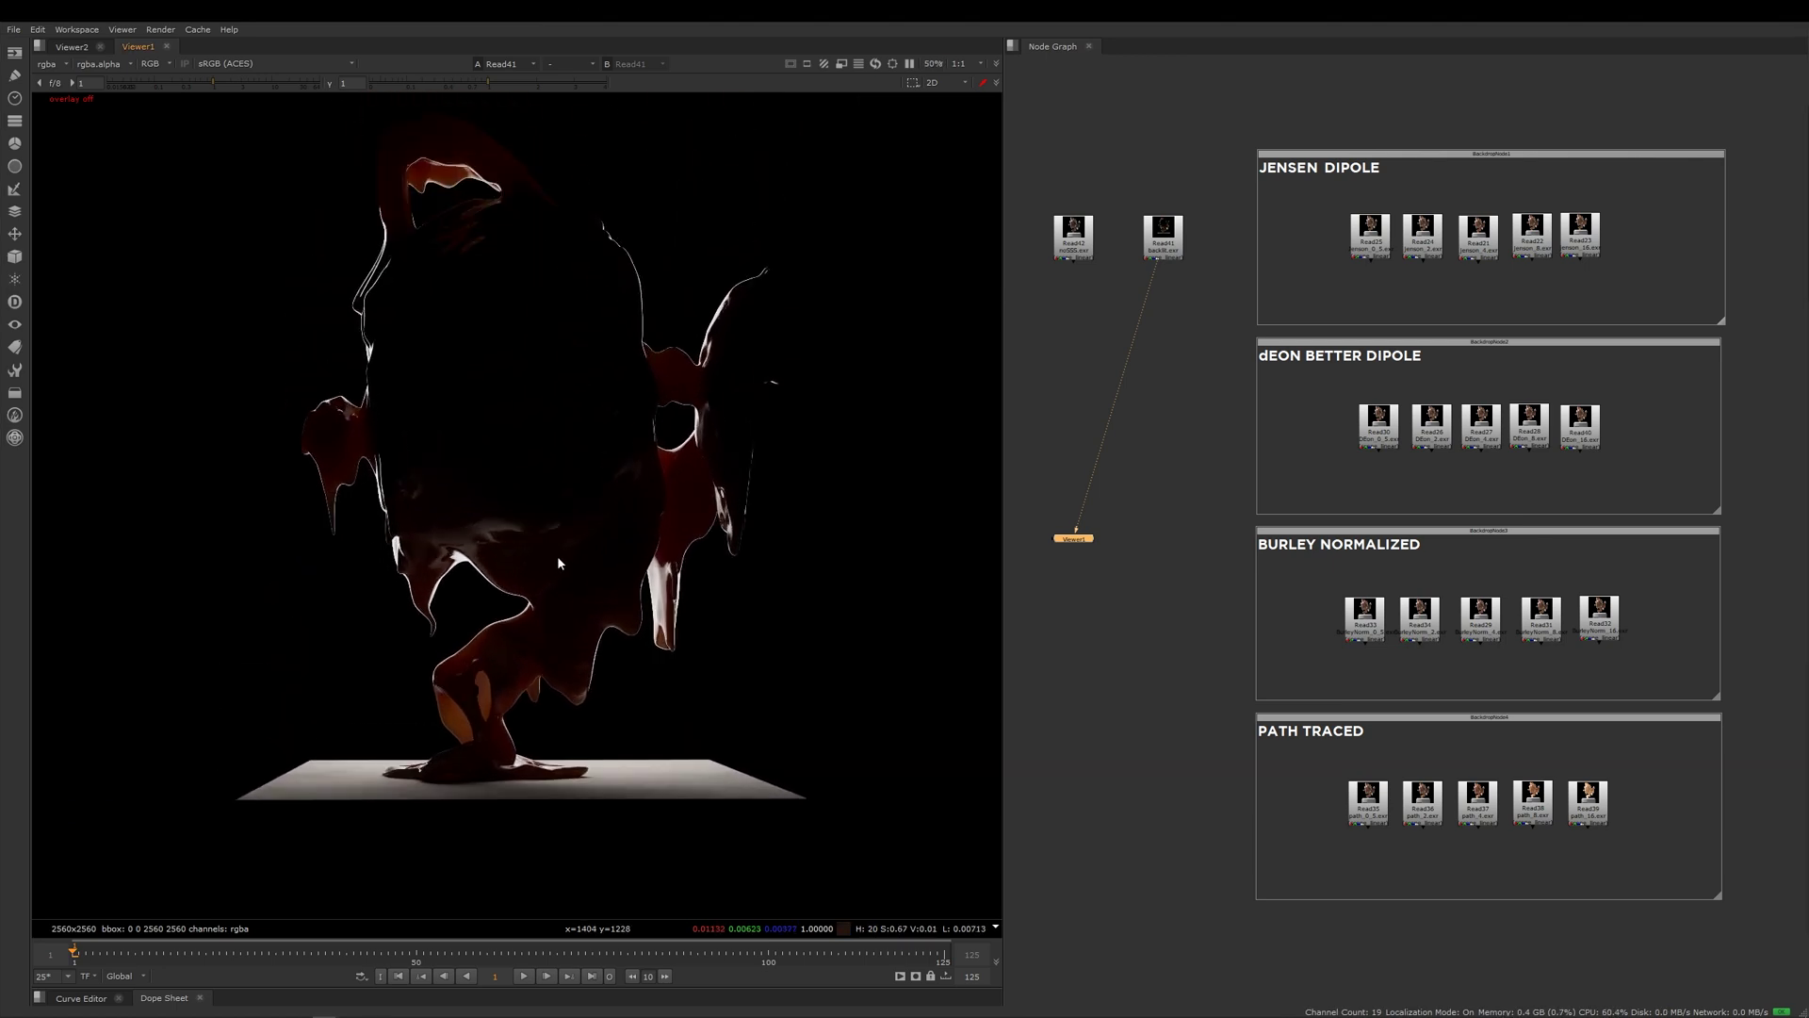
Load Read42 into Viewer1 and zoom in on the front-lit melting chocolate teapot
left_click(1077, 242)
key("1")
scroll(554, 396, "down", 1)
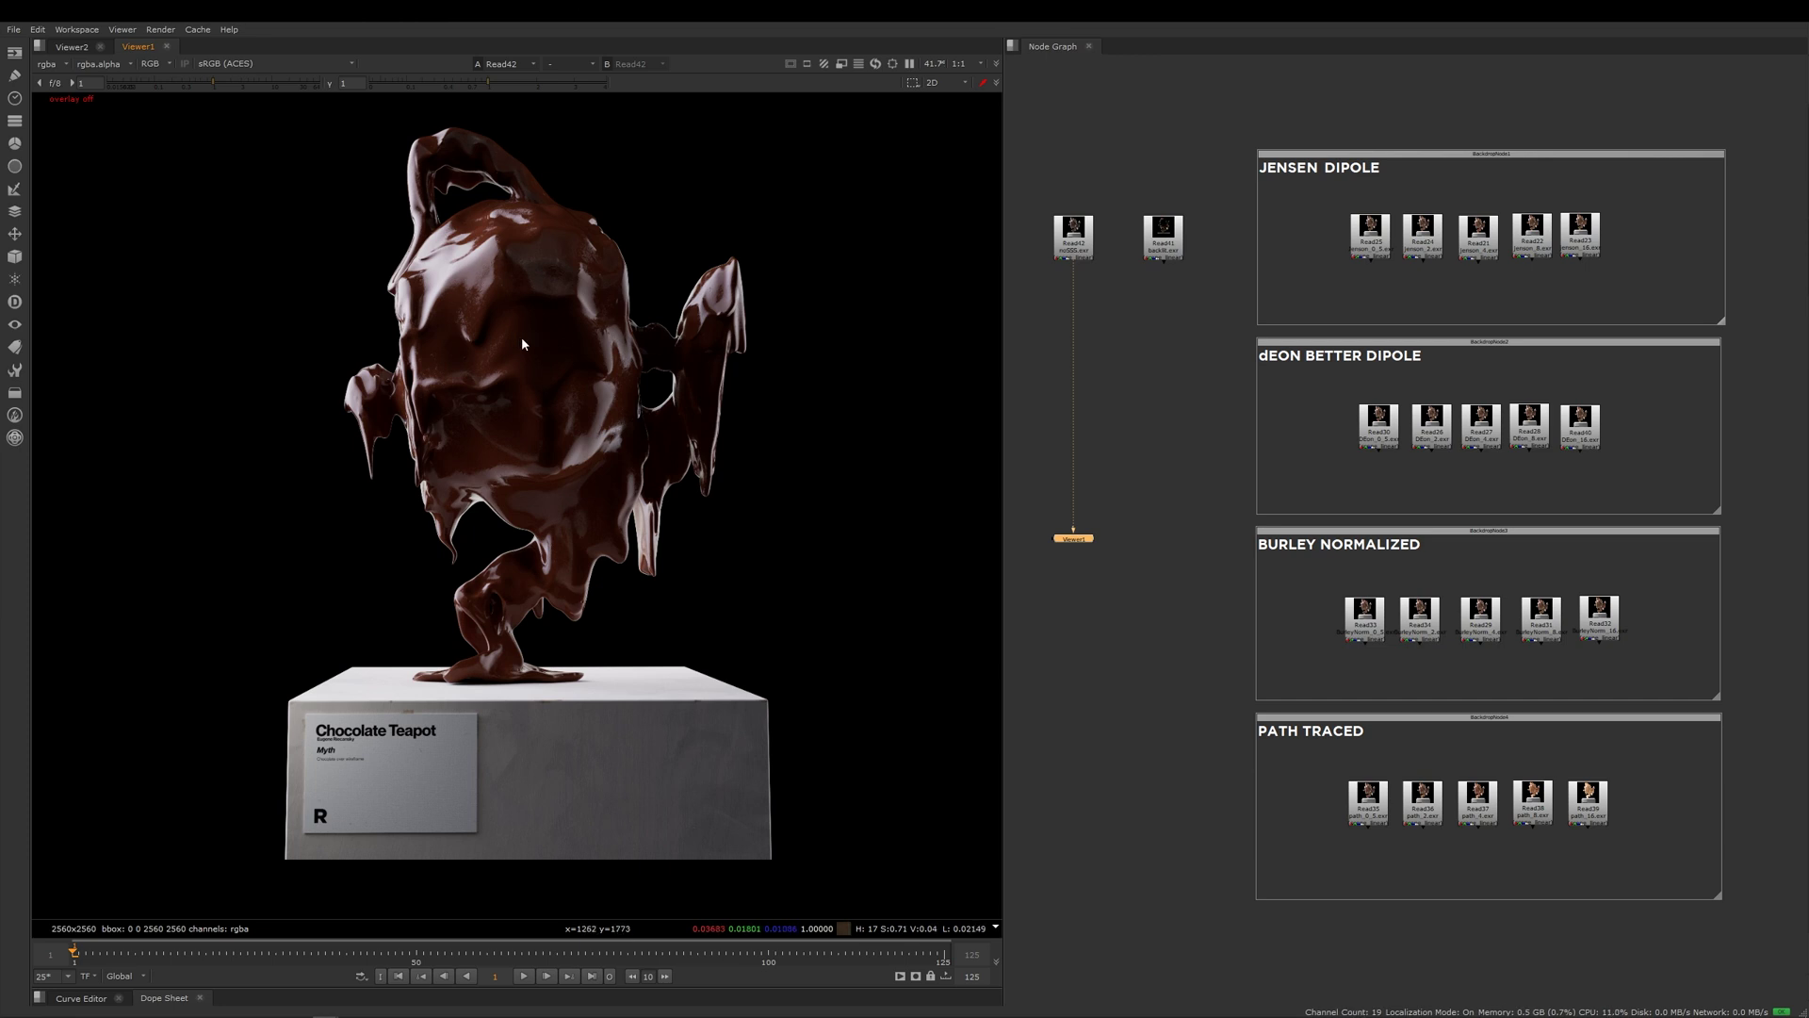
scroll(507, 507, "up", 1)
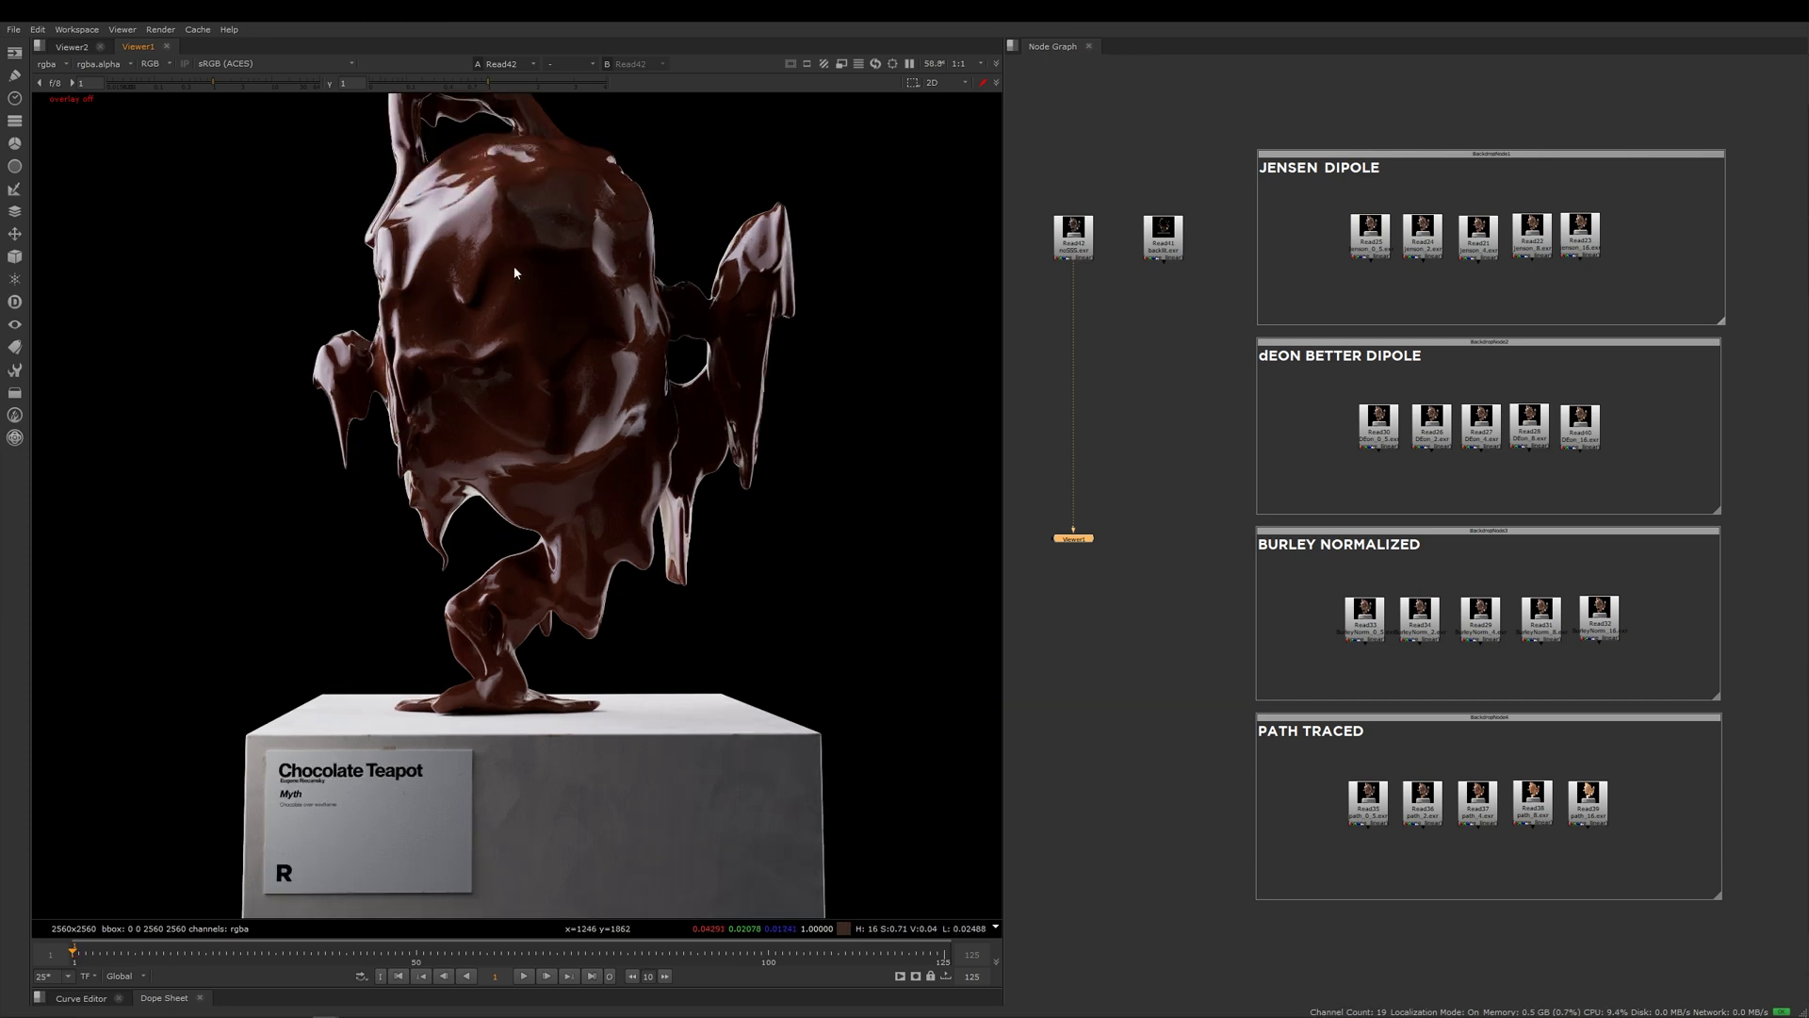
scroll(513, 268, "up", 8)
scroll(529, 450, "down", 3)
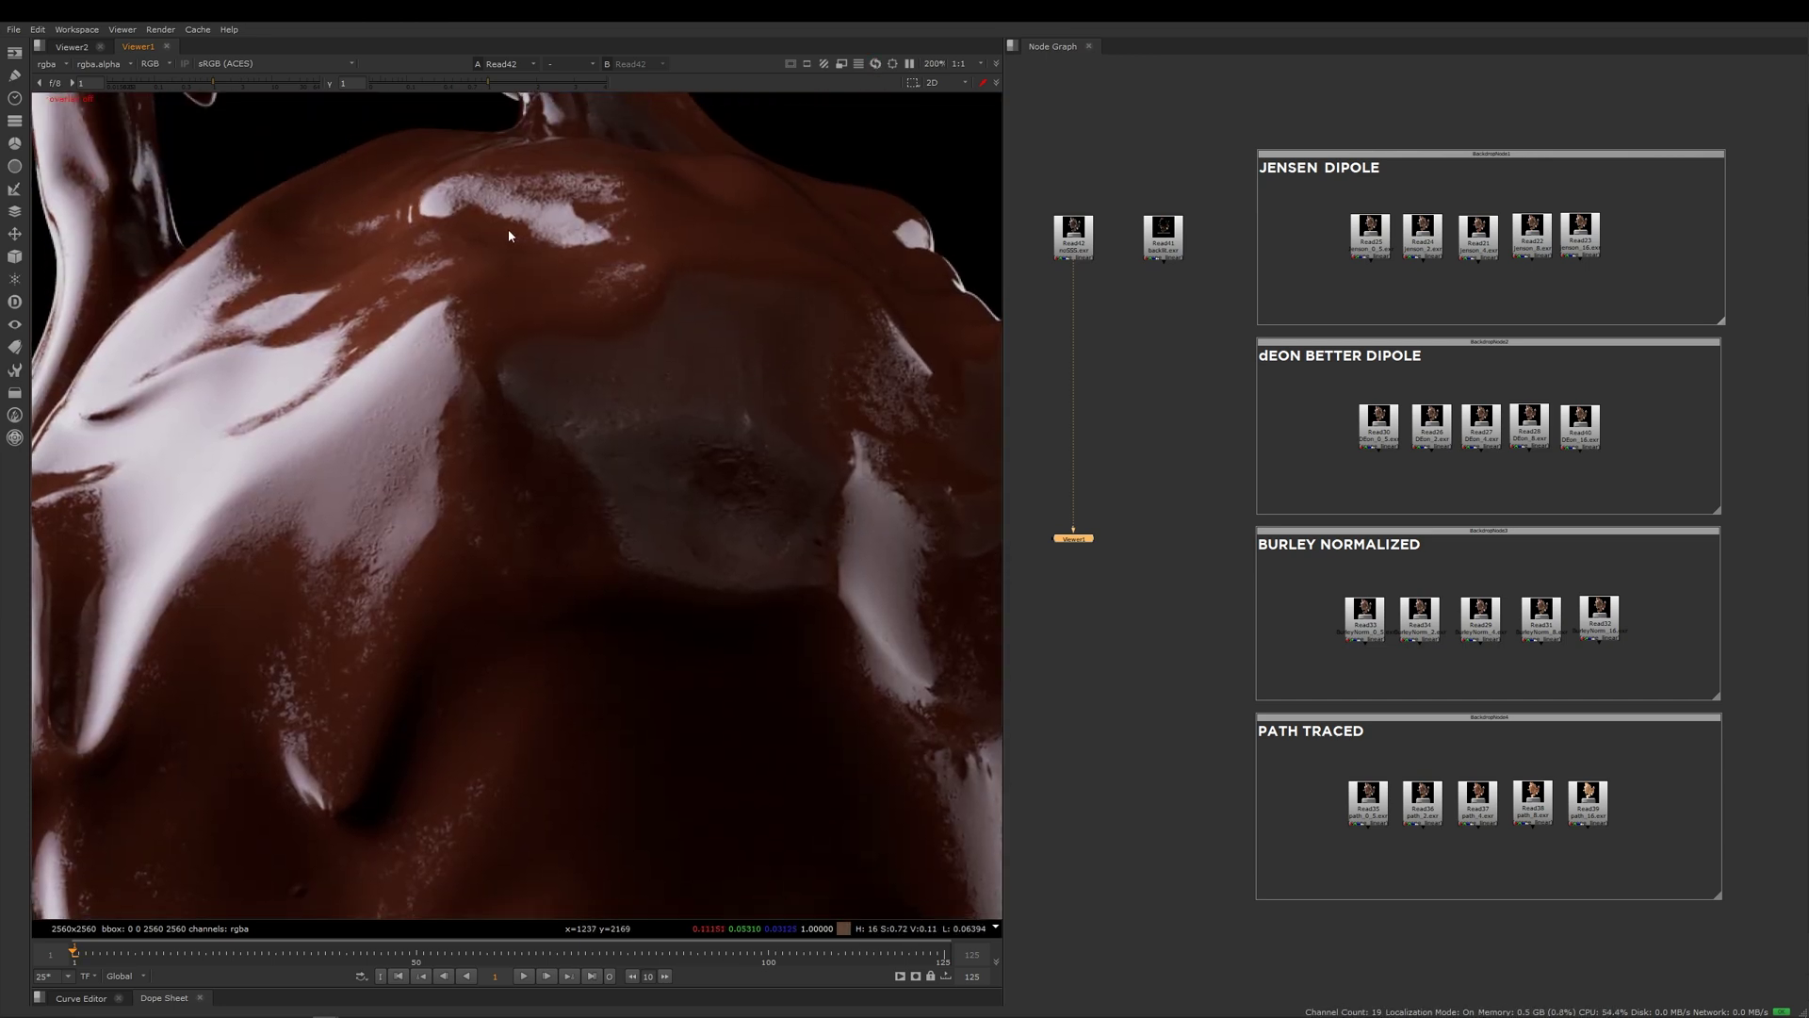
scroll(594, 439, "down", 5)
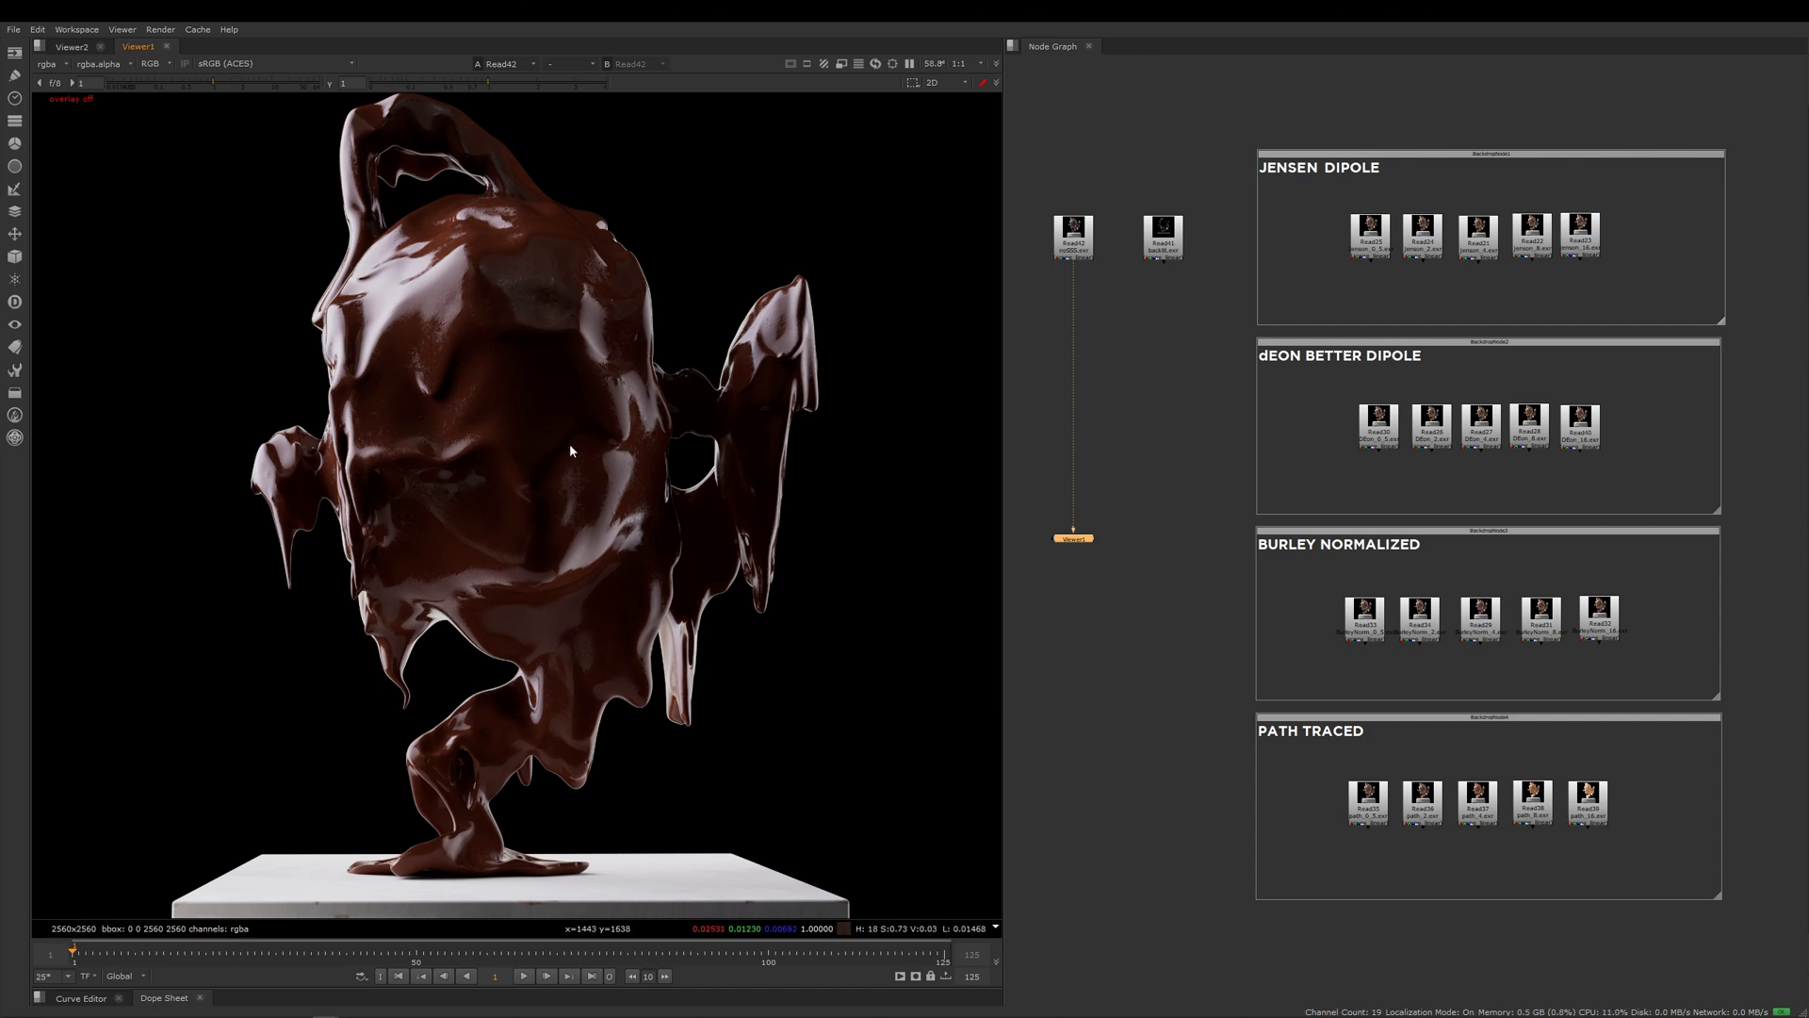
scroll(567, 424, "down", 2)
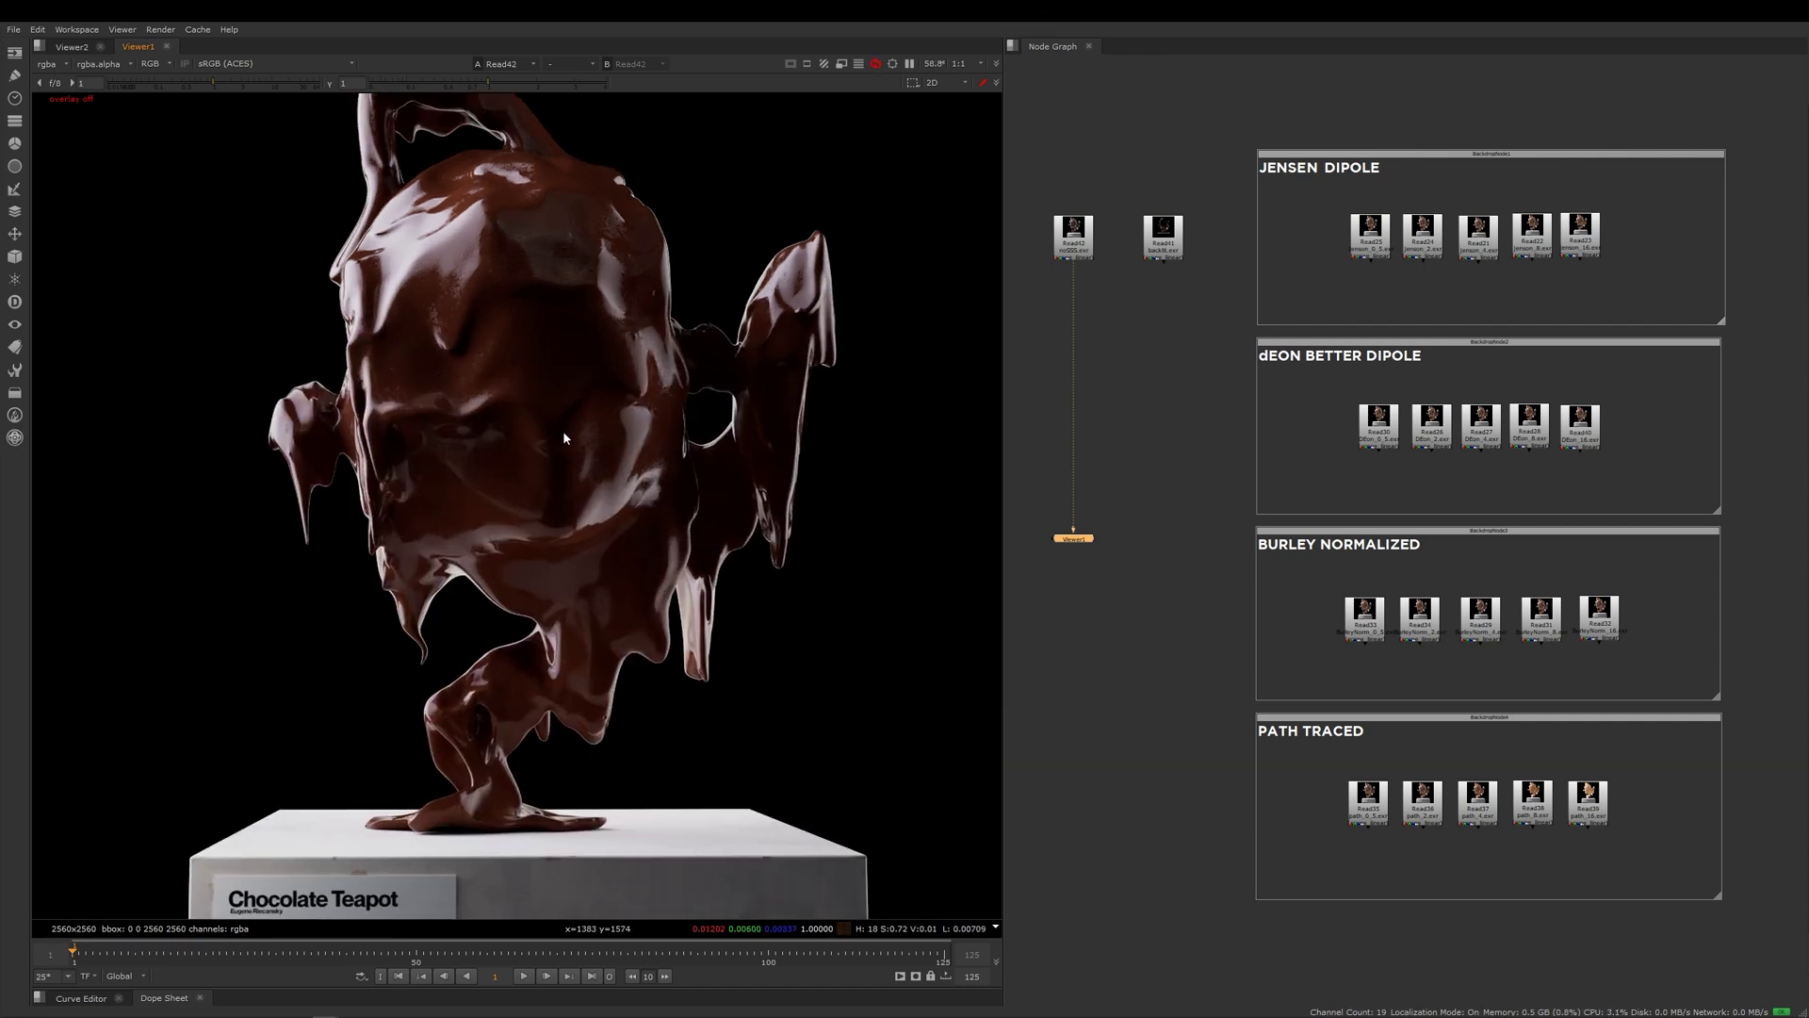
scroll(566, 435, "down", 1)
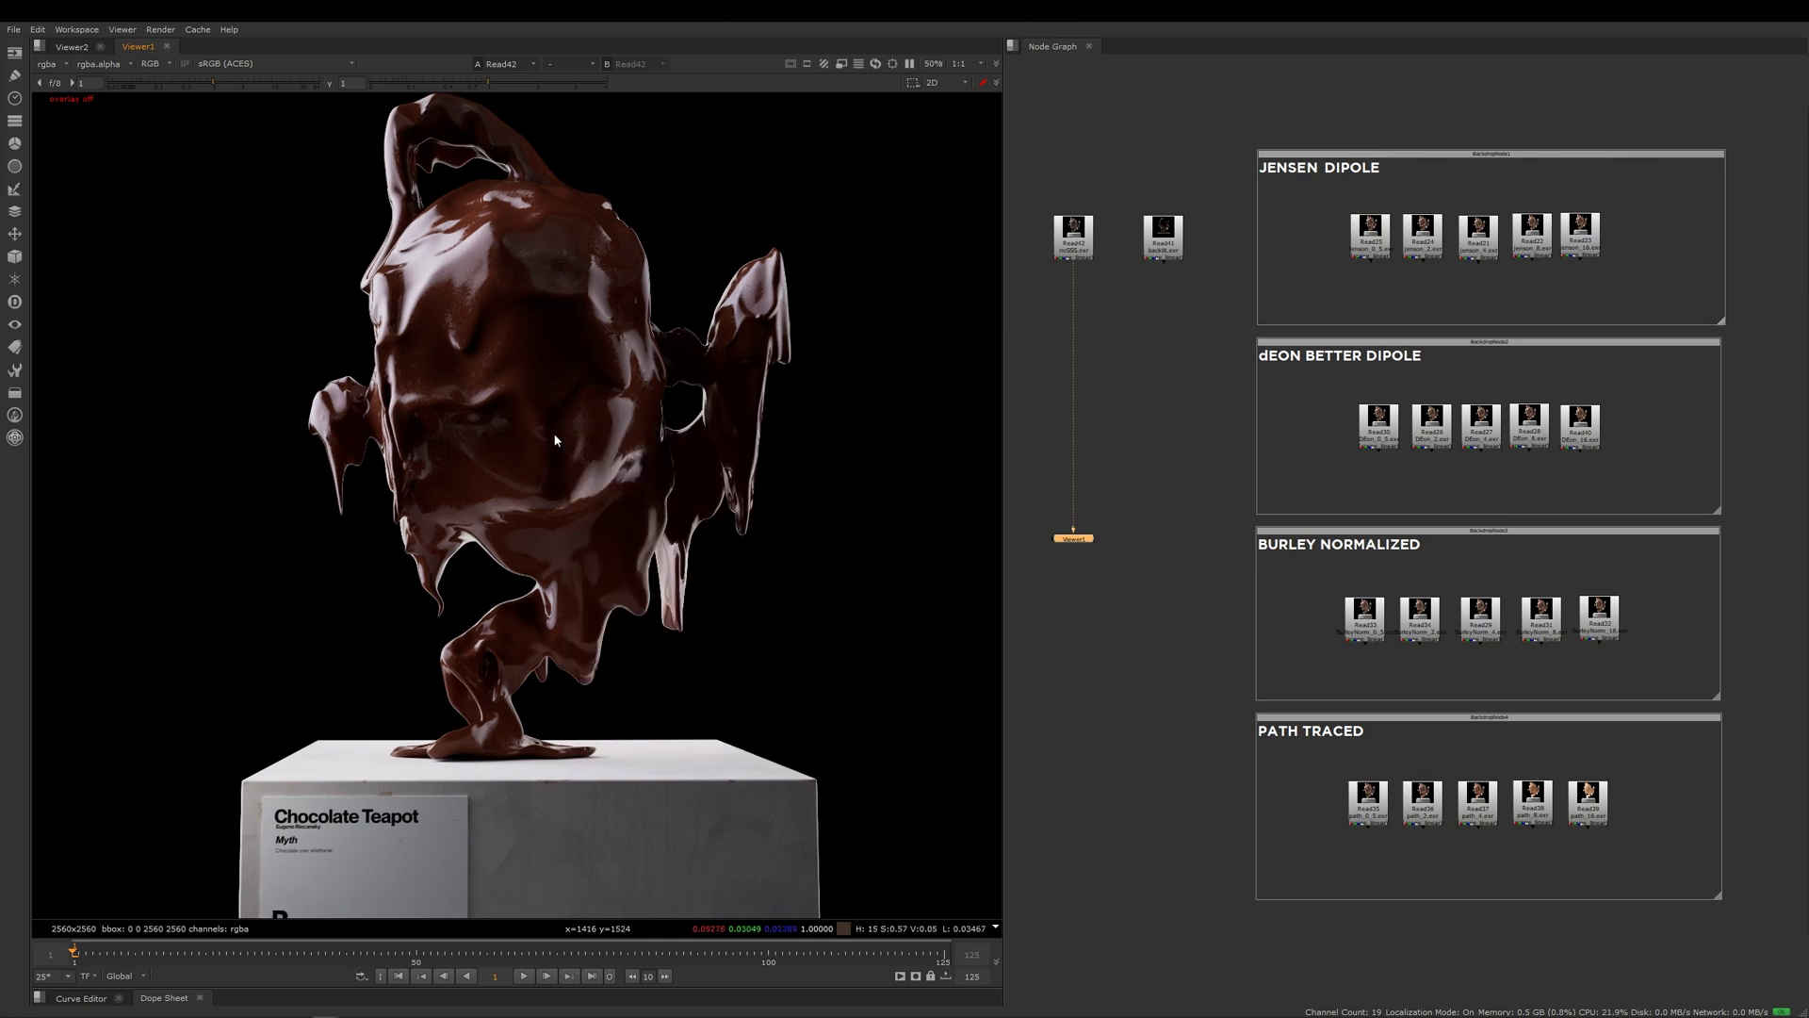
scroll(552, 424, "down", 1)
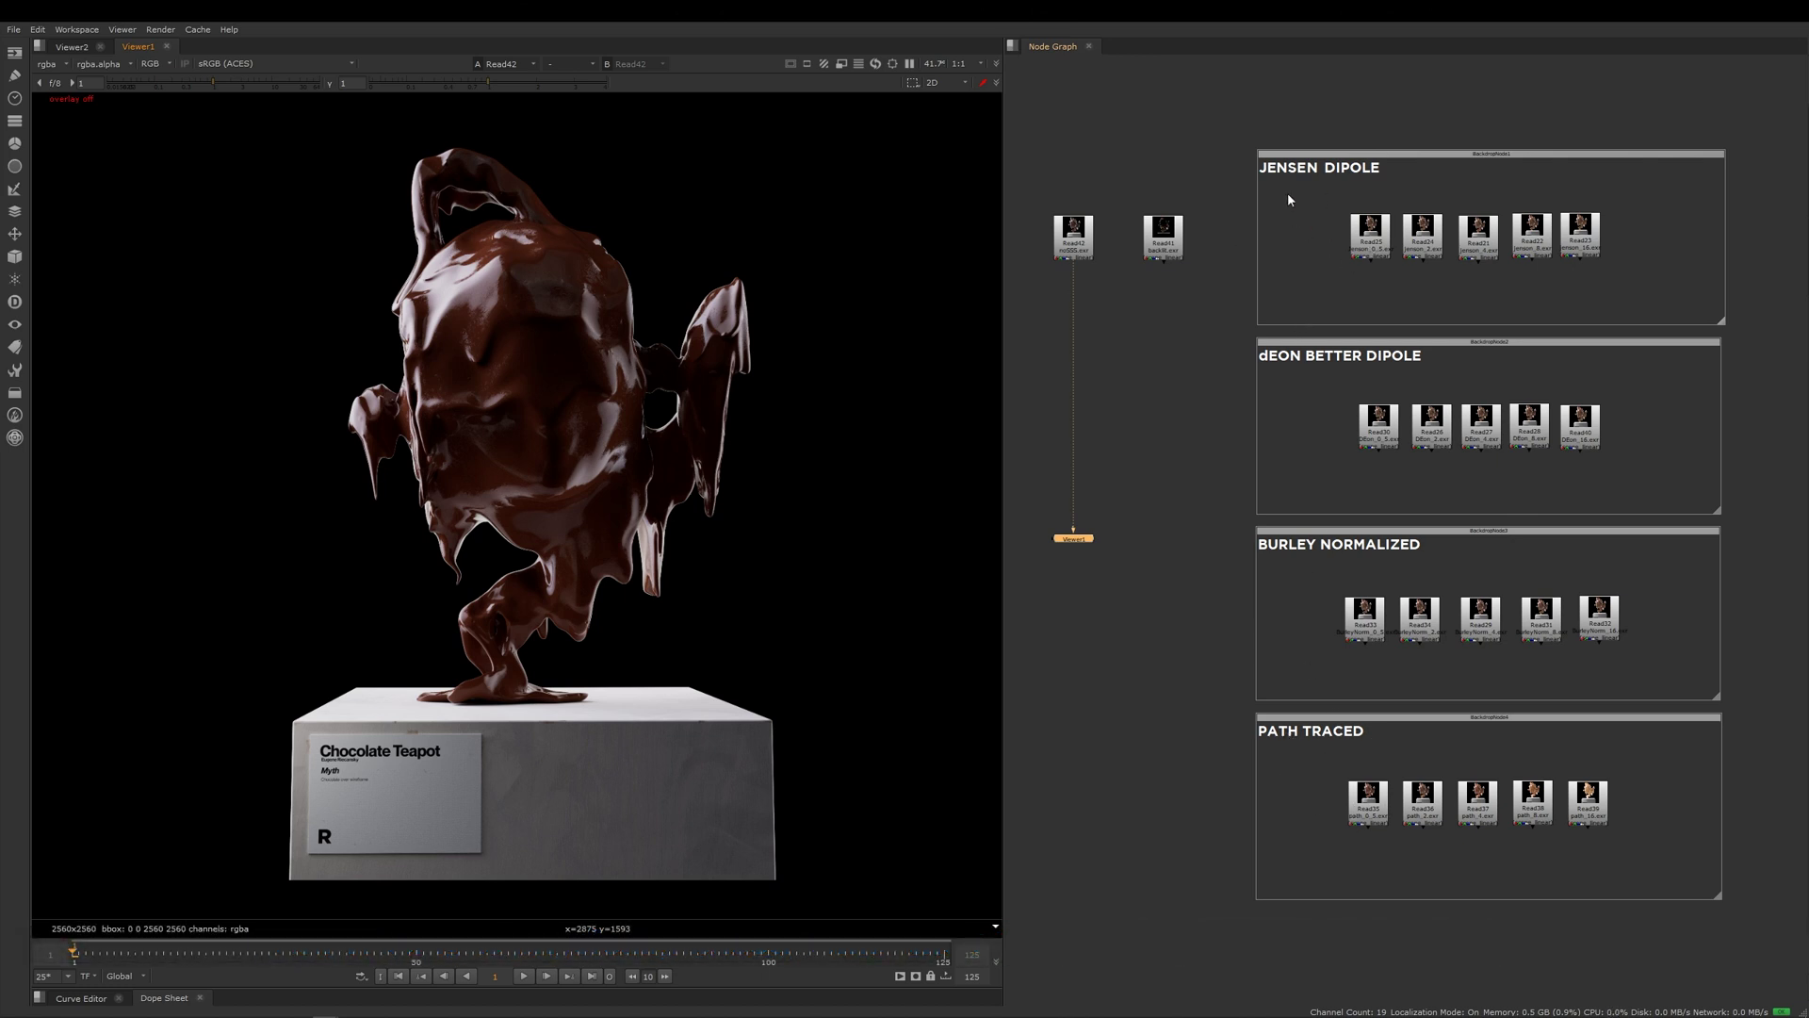
Flip the viewer between Jensen Dipole Read25 and Read42 to compare them
left_click(1373, 247)
key("1")
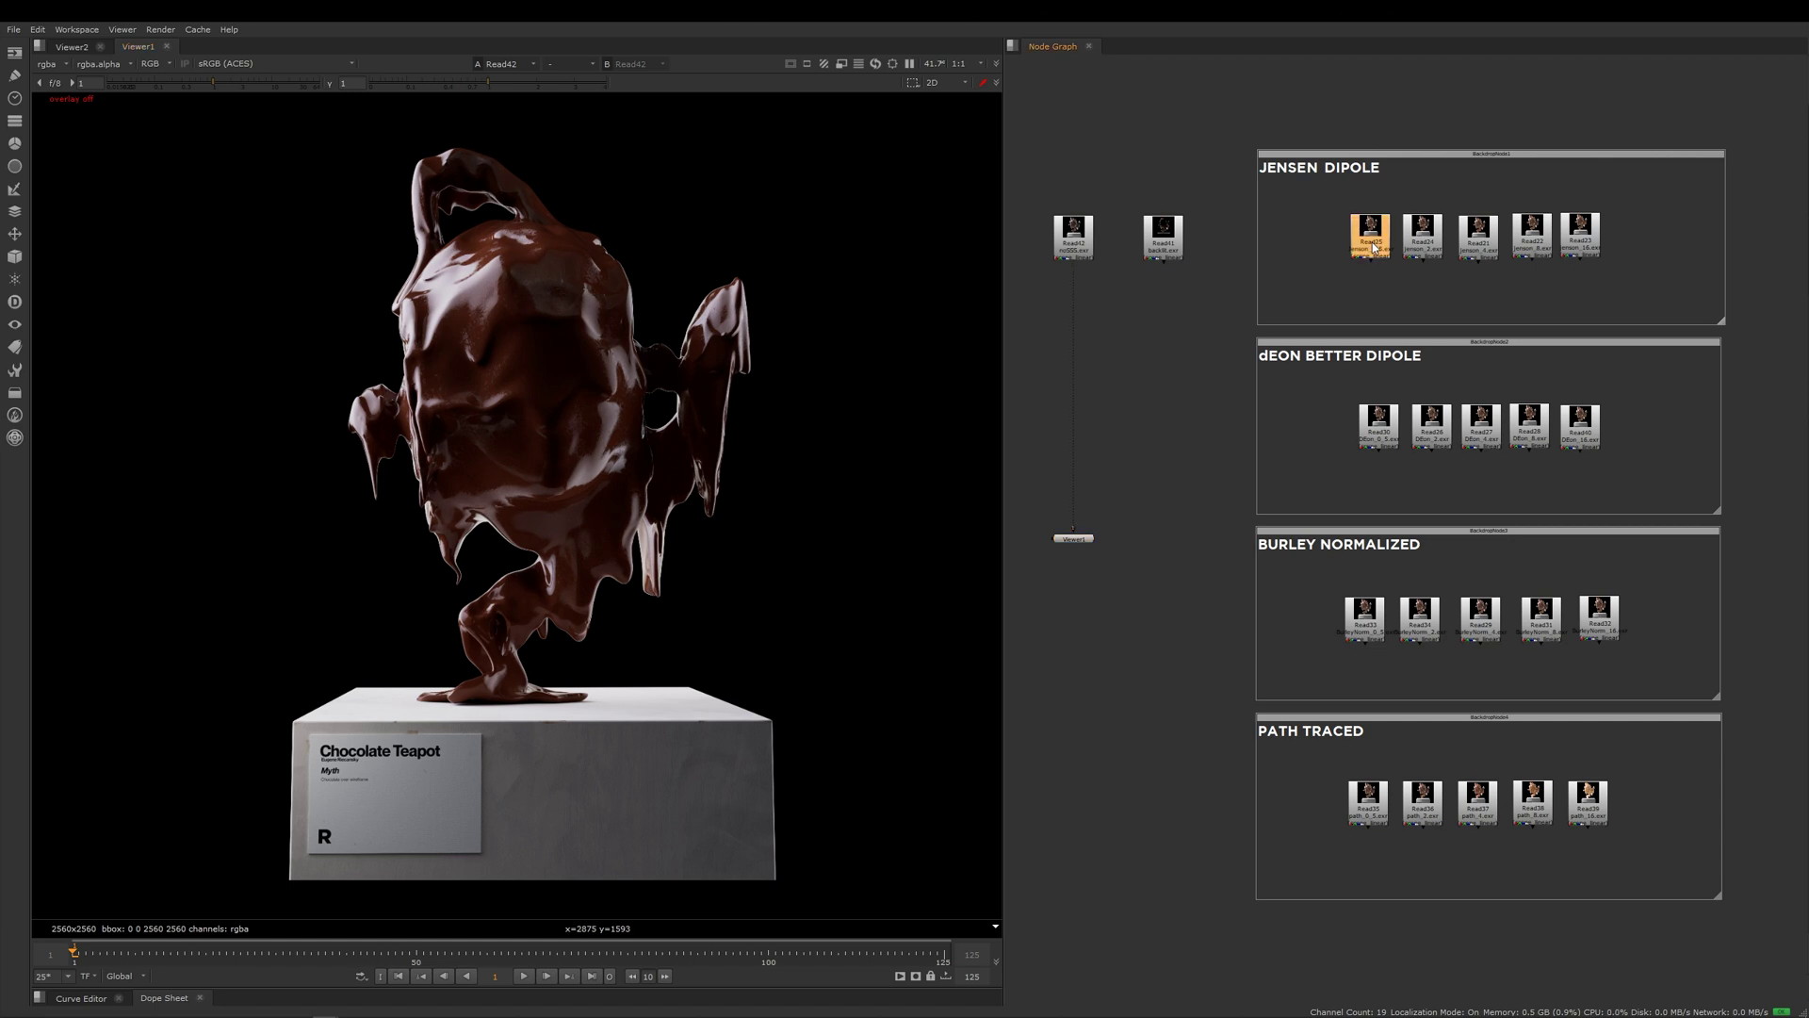
scroll(492, 662, "up", 3)
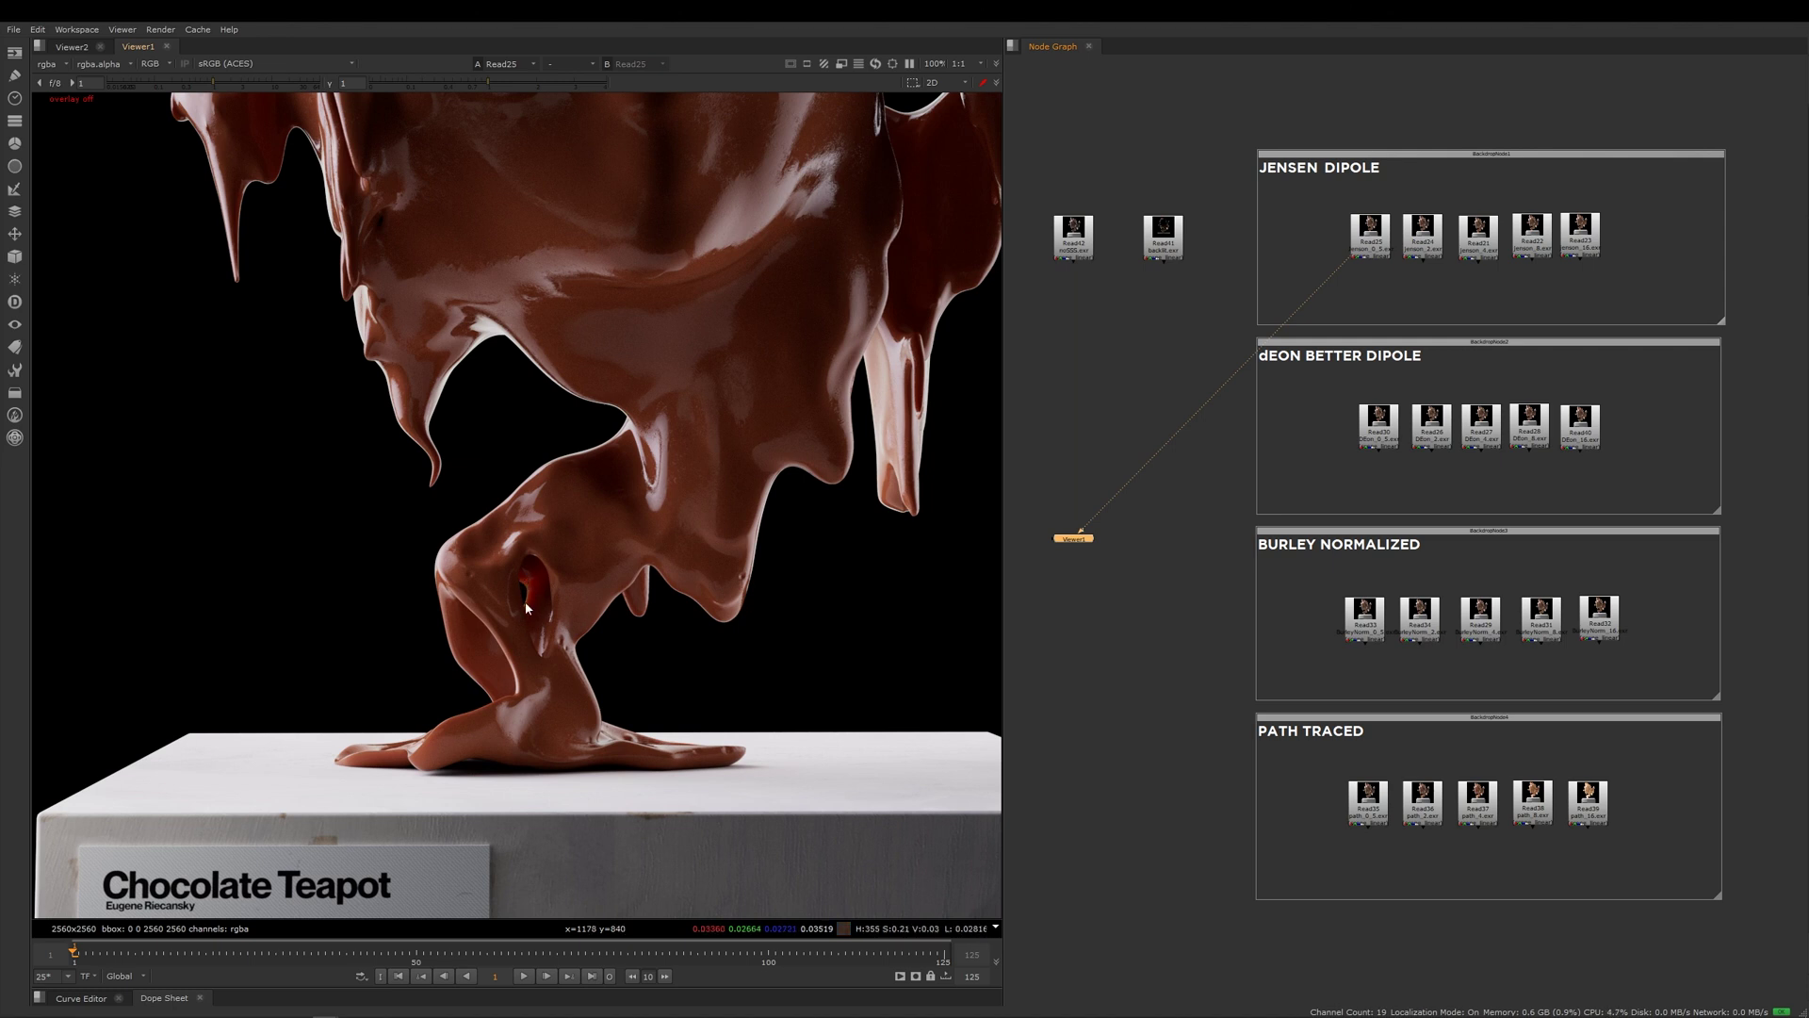
left_click(1074, 255)
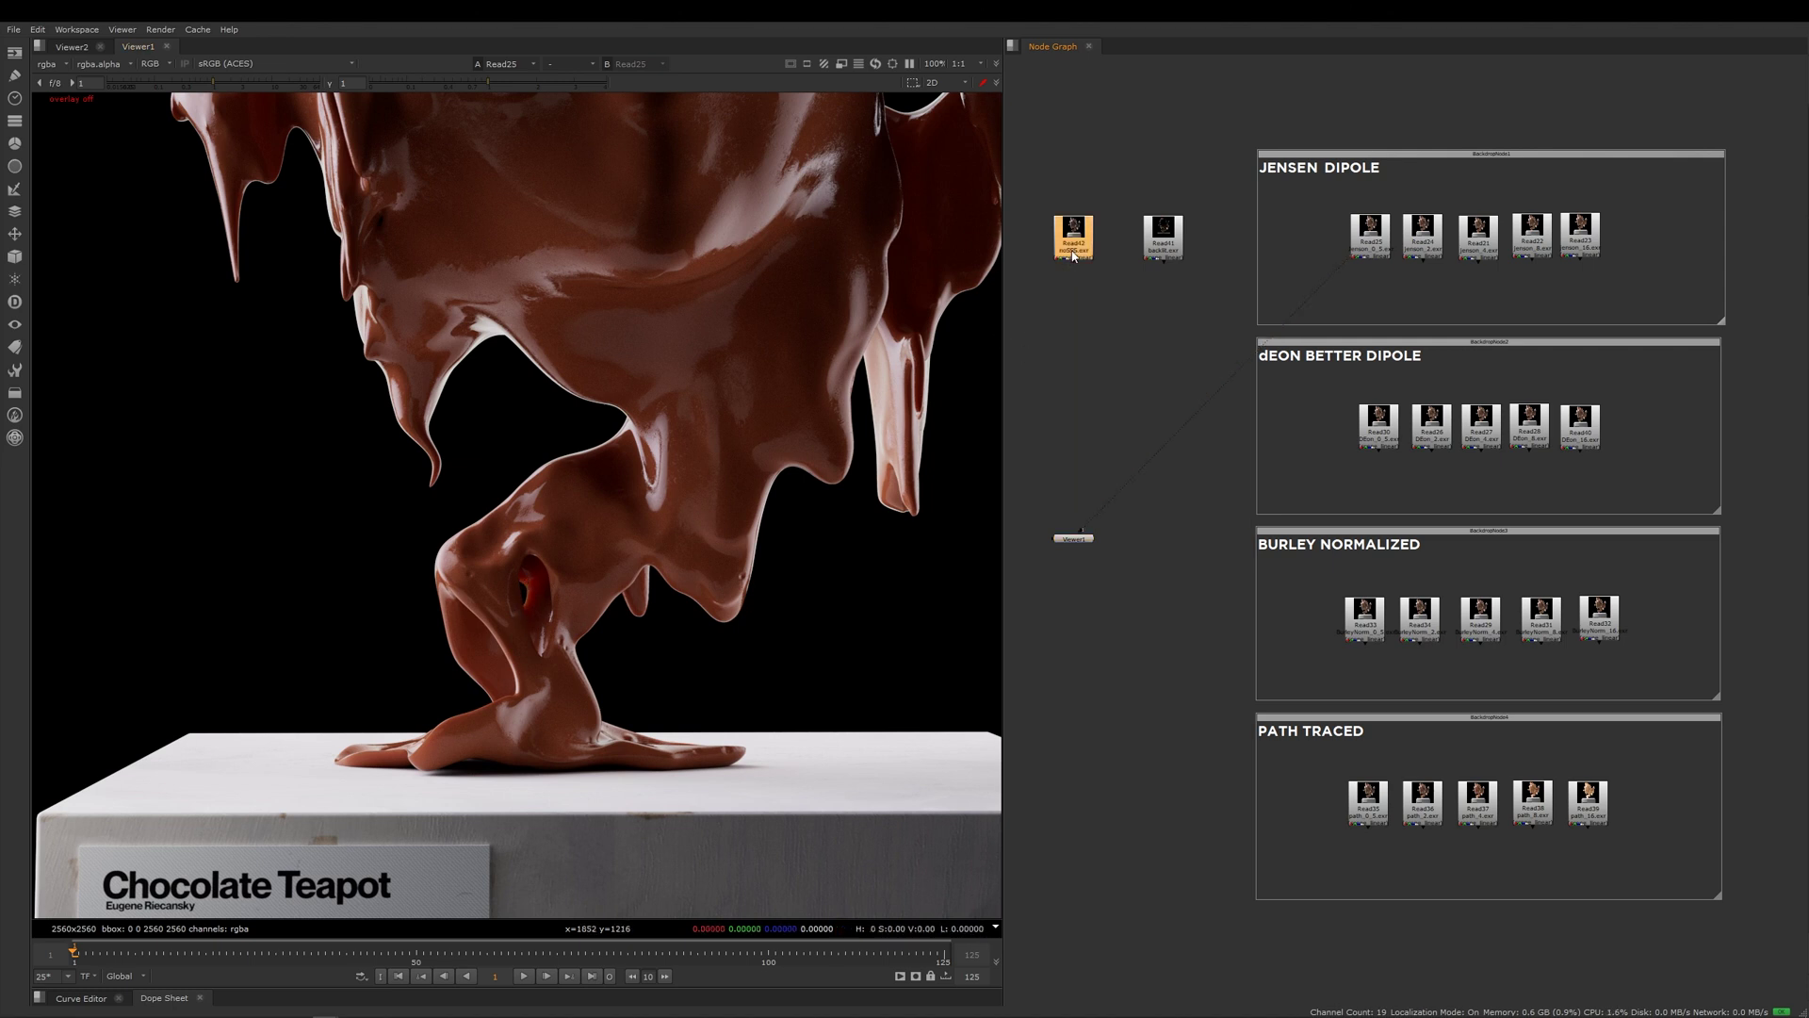
key("1")
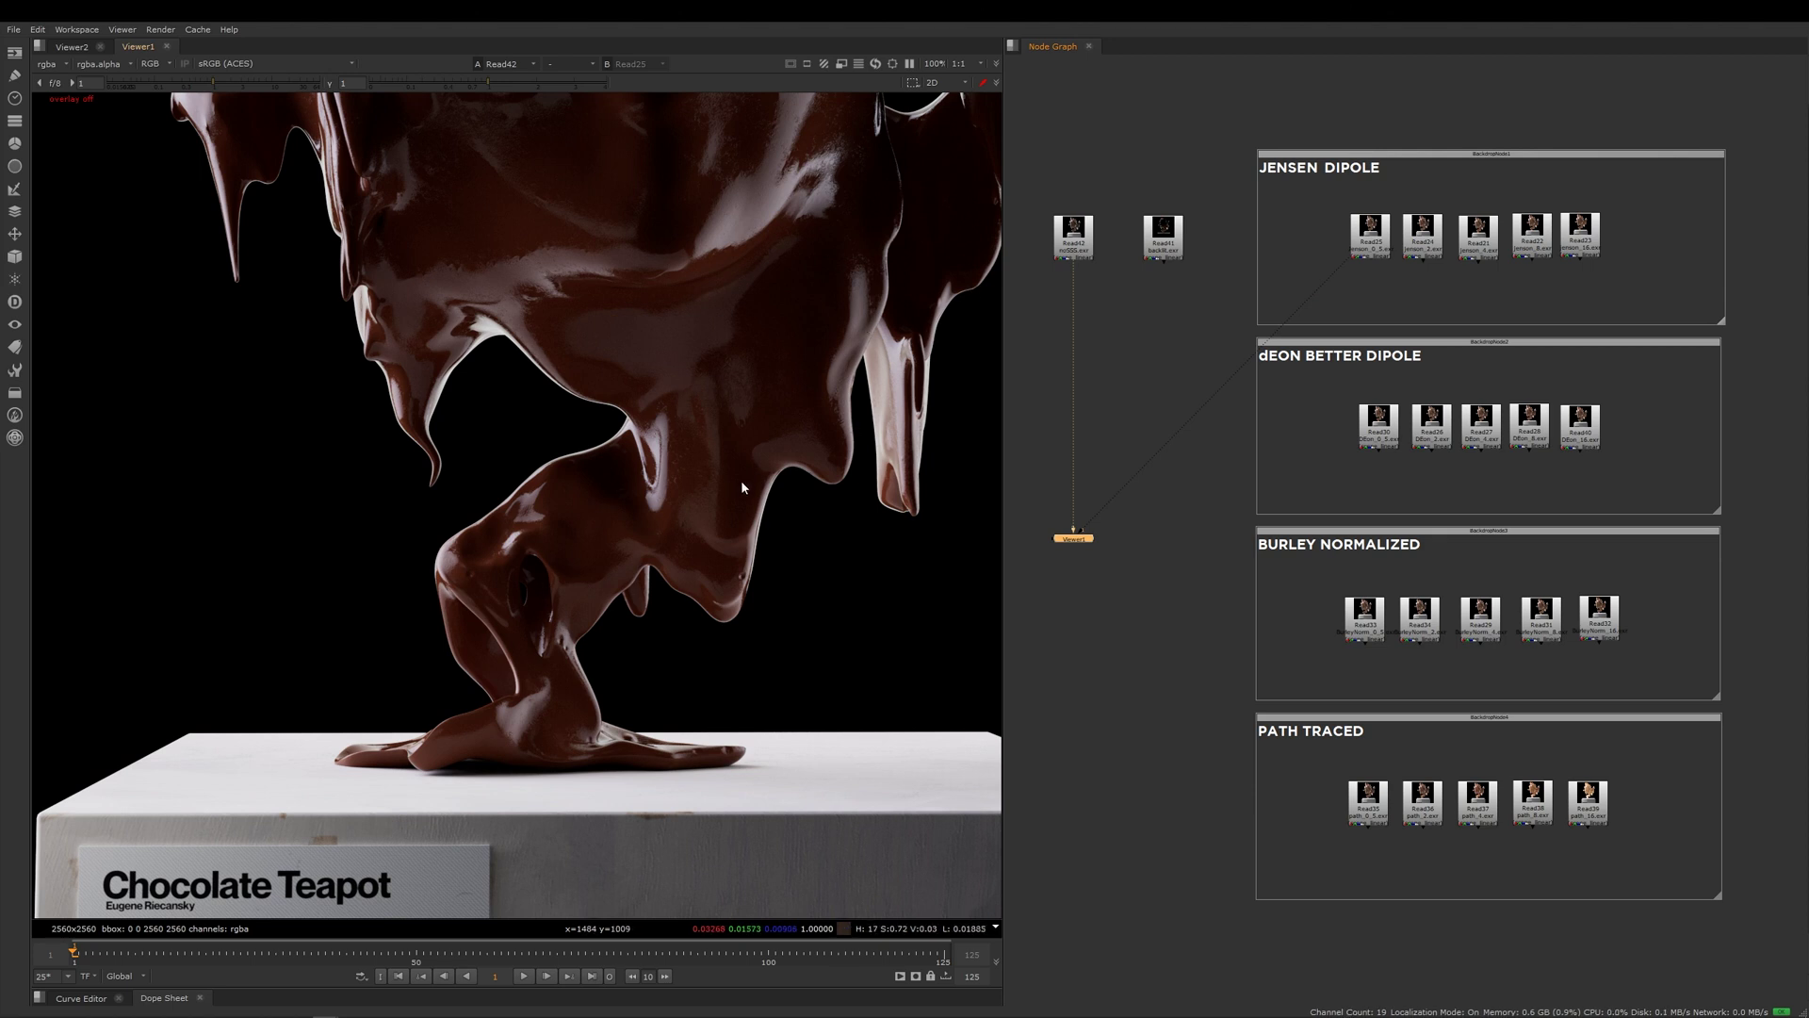
key("2")
key("1")
key("2")
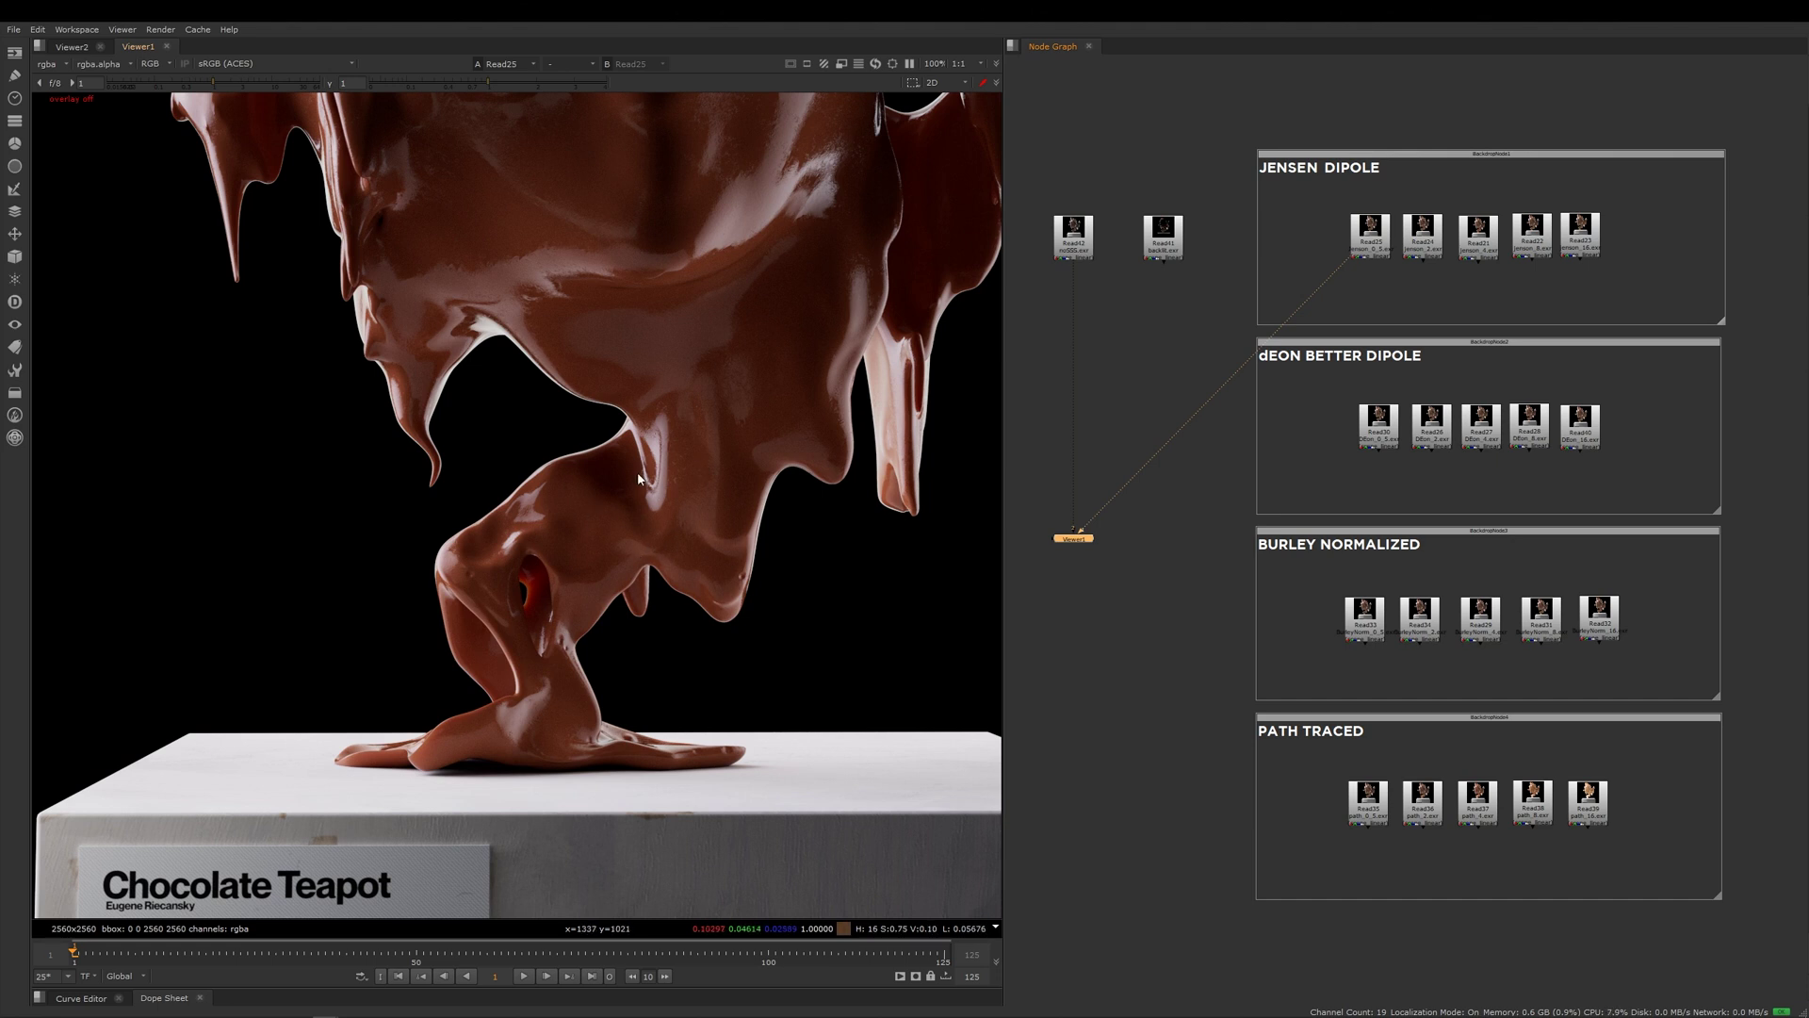
key("1")
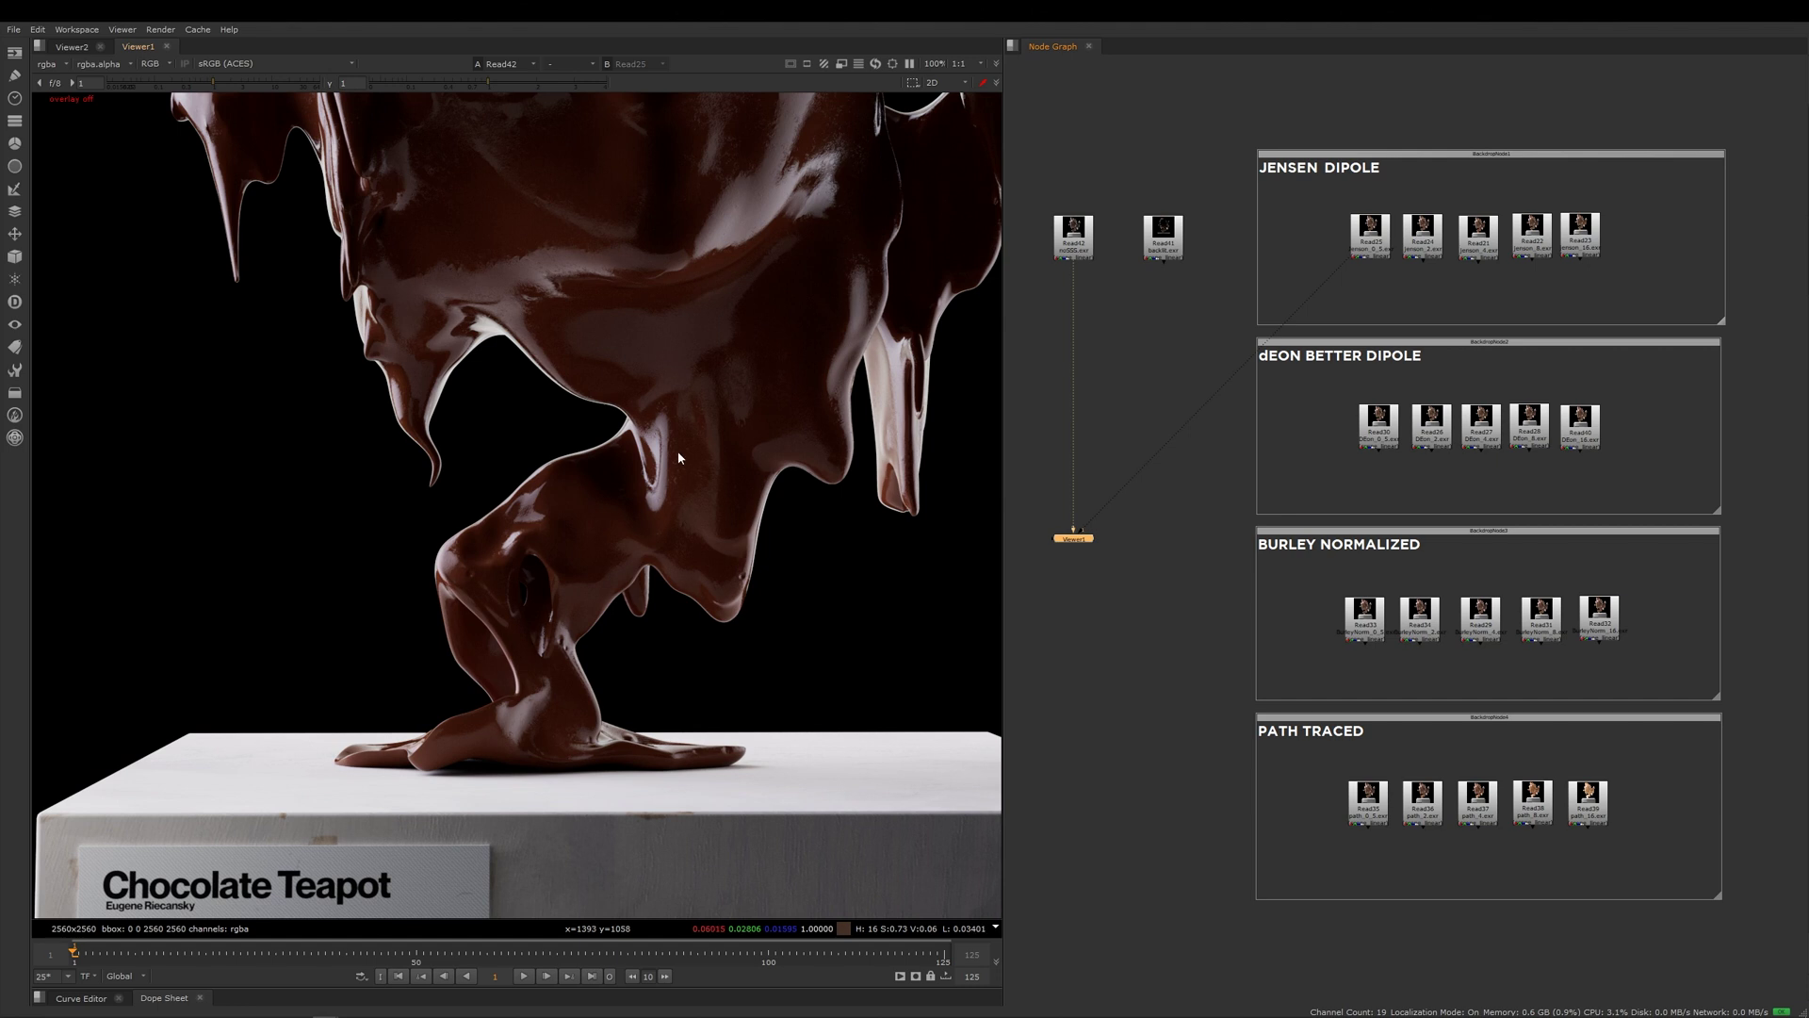
Pan to the teapot's top and handle on Read25, then view Read30
scroll(710, 484, "down", 5)
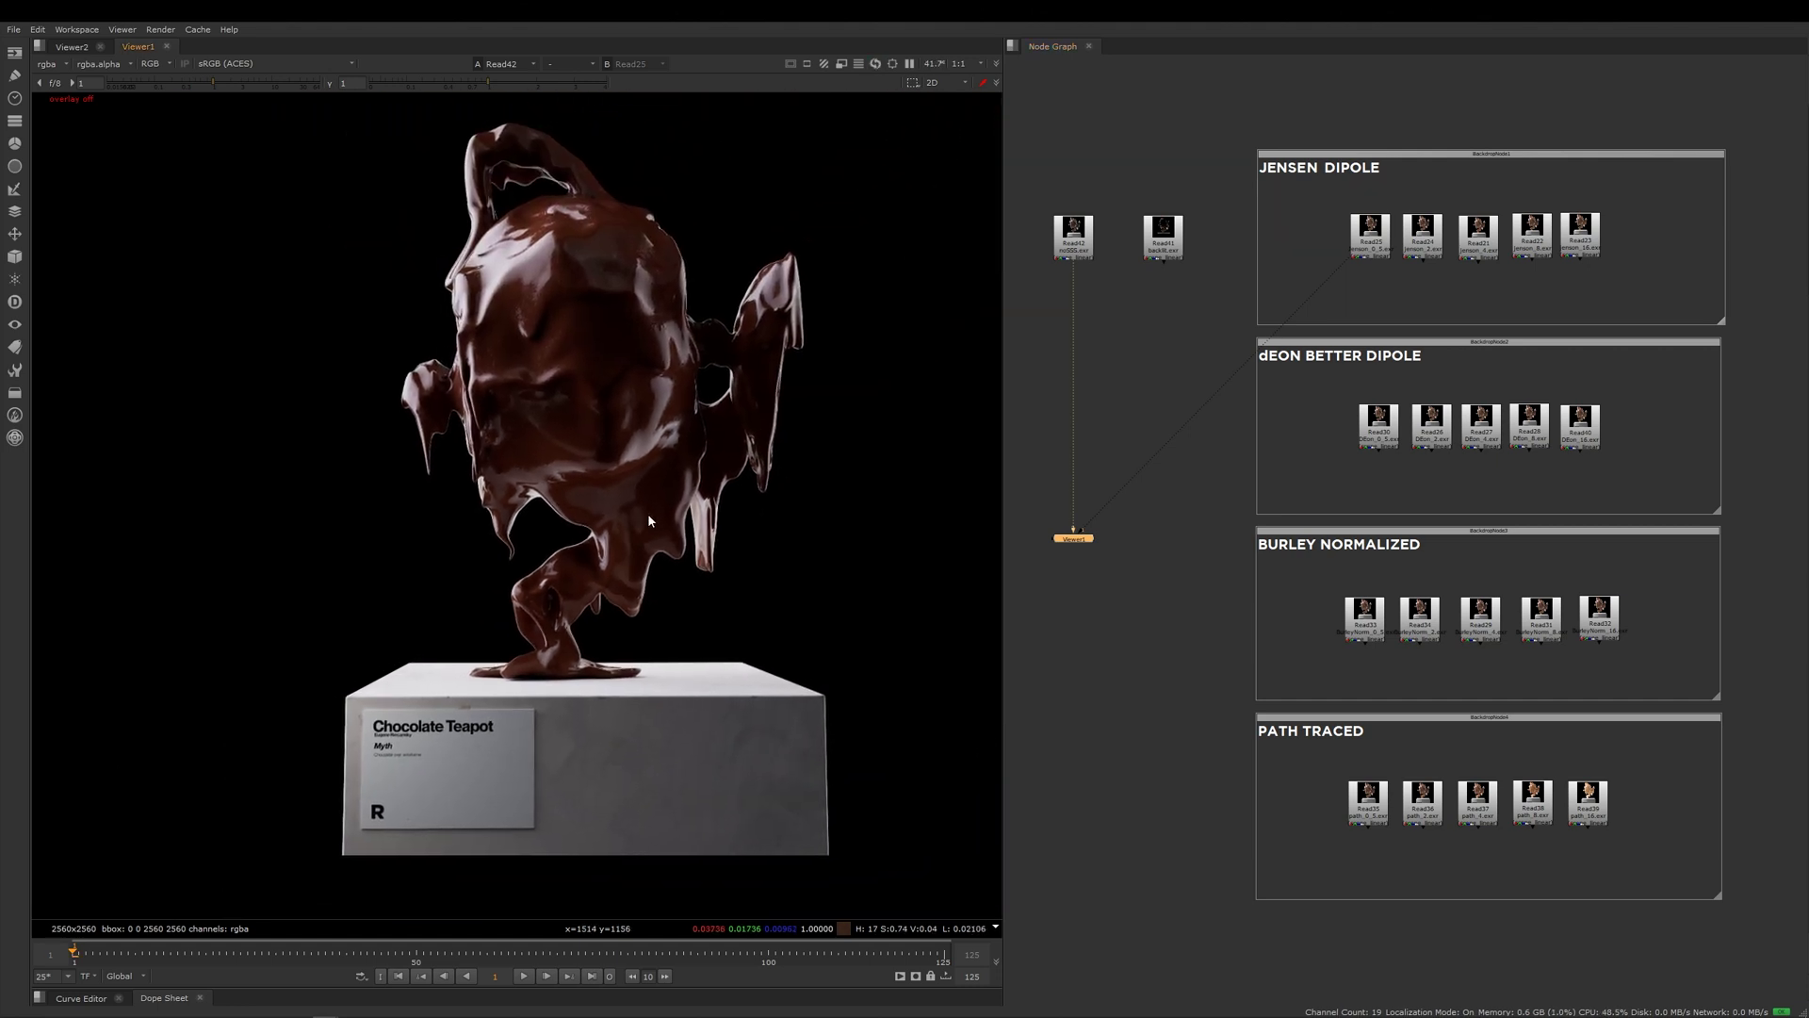
key("2")
scroll(546, 528, "up", 5)
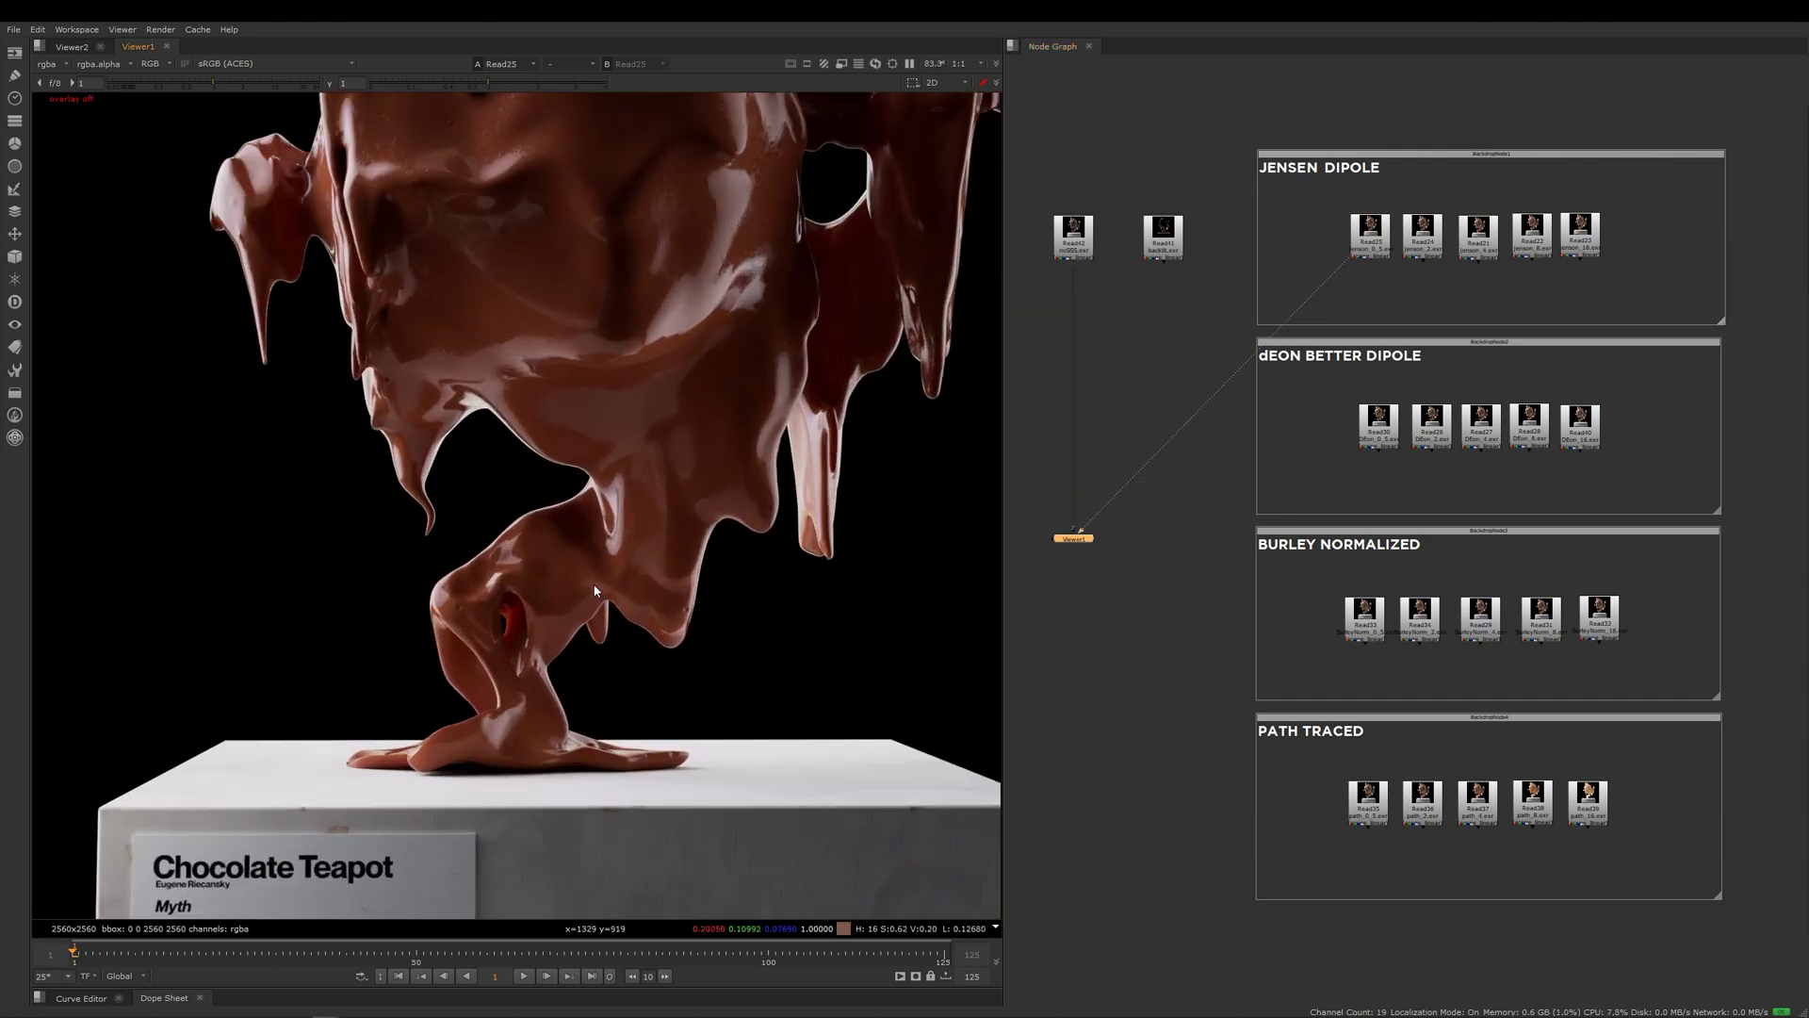
middle_click_drag(566, 280, 430, 368)
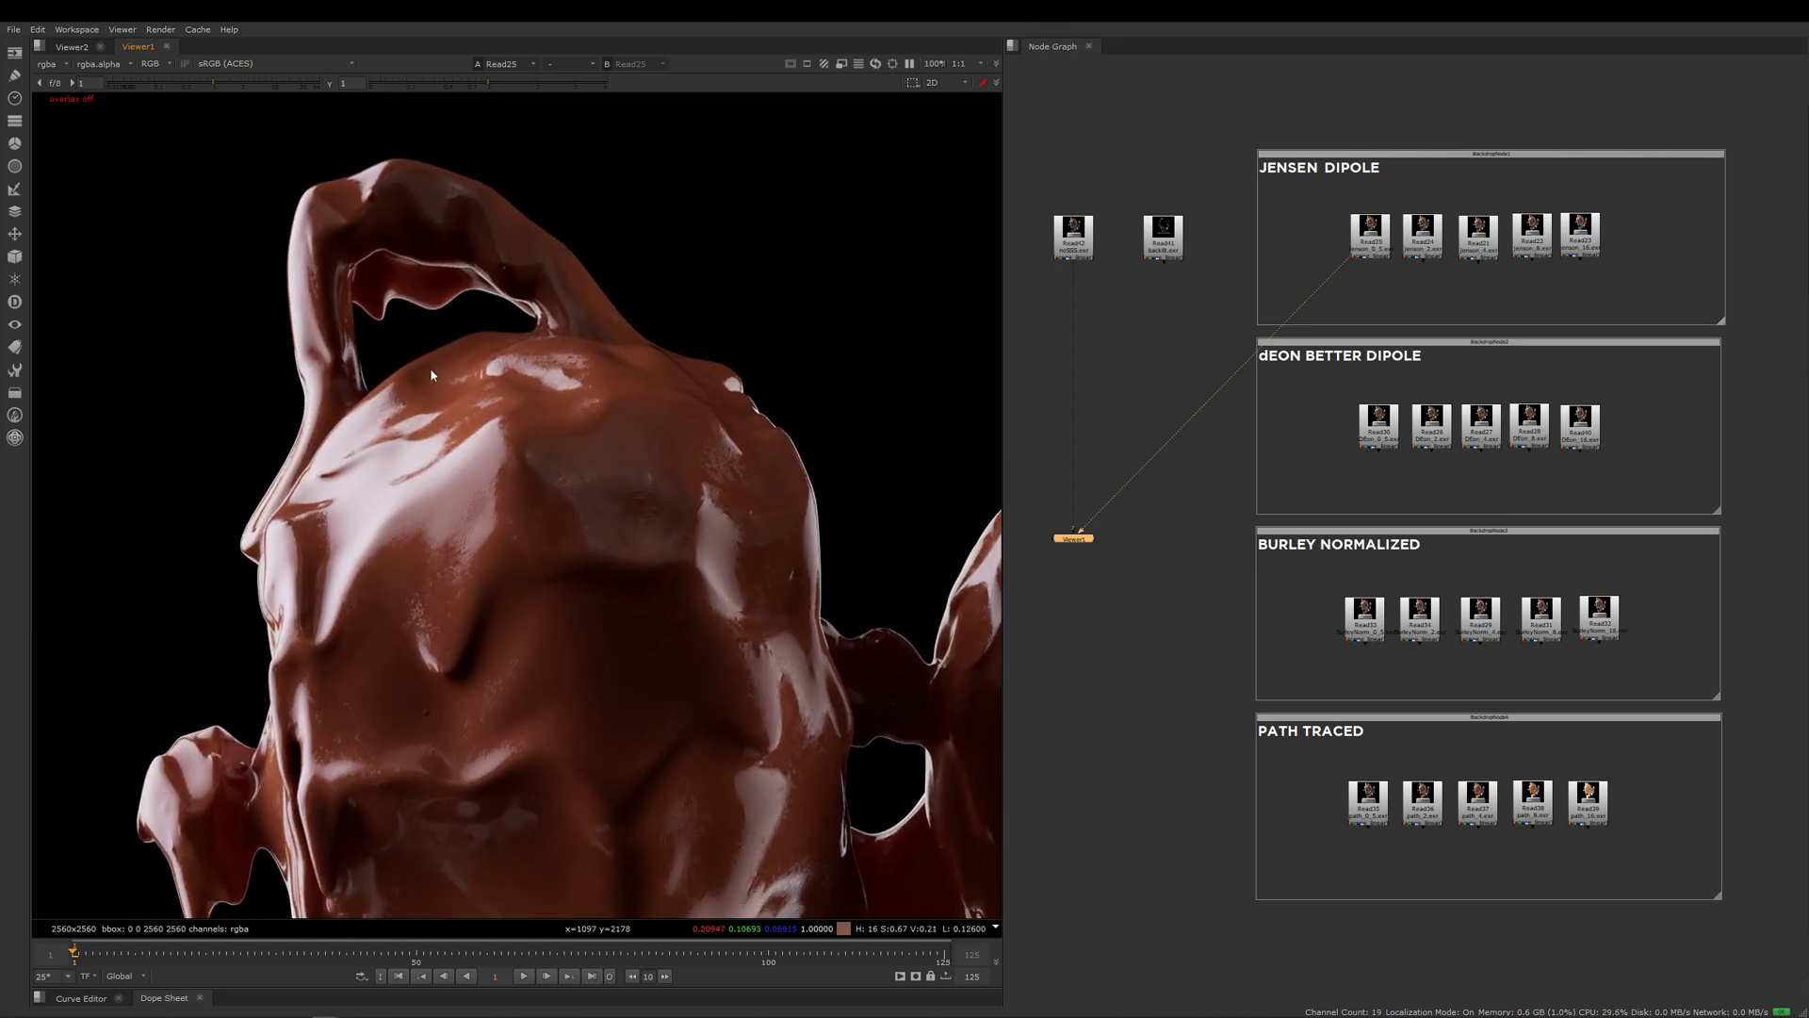
left_click(1377, 424)
key("2")
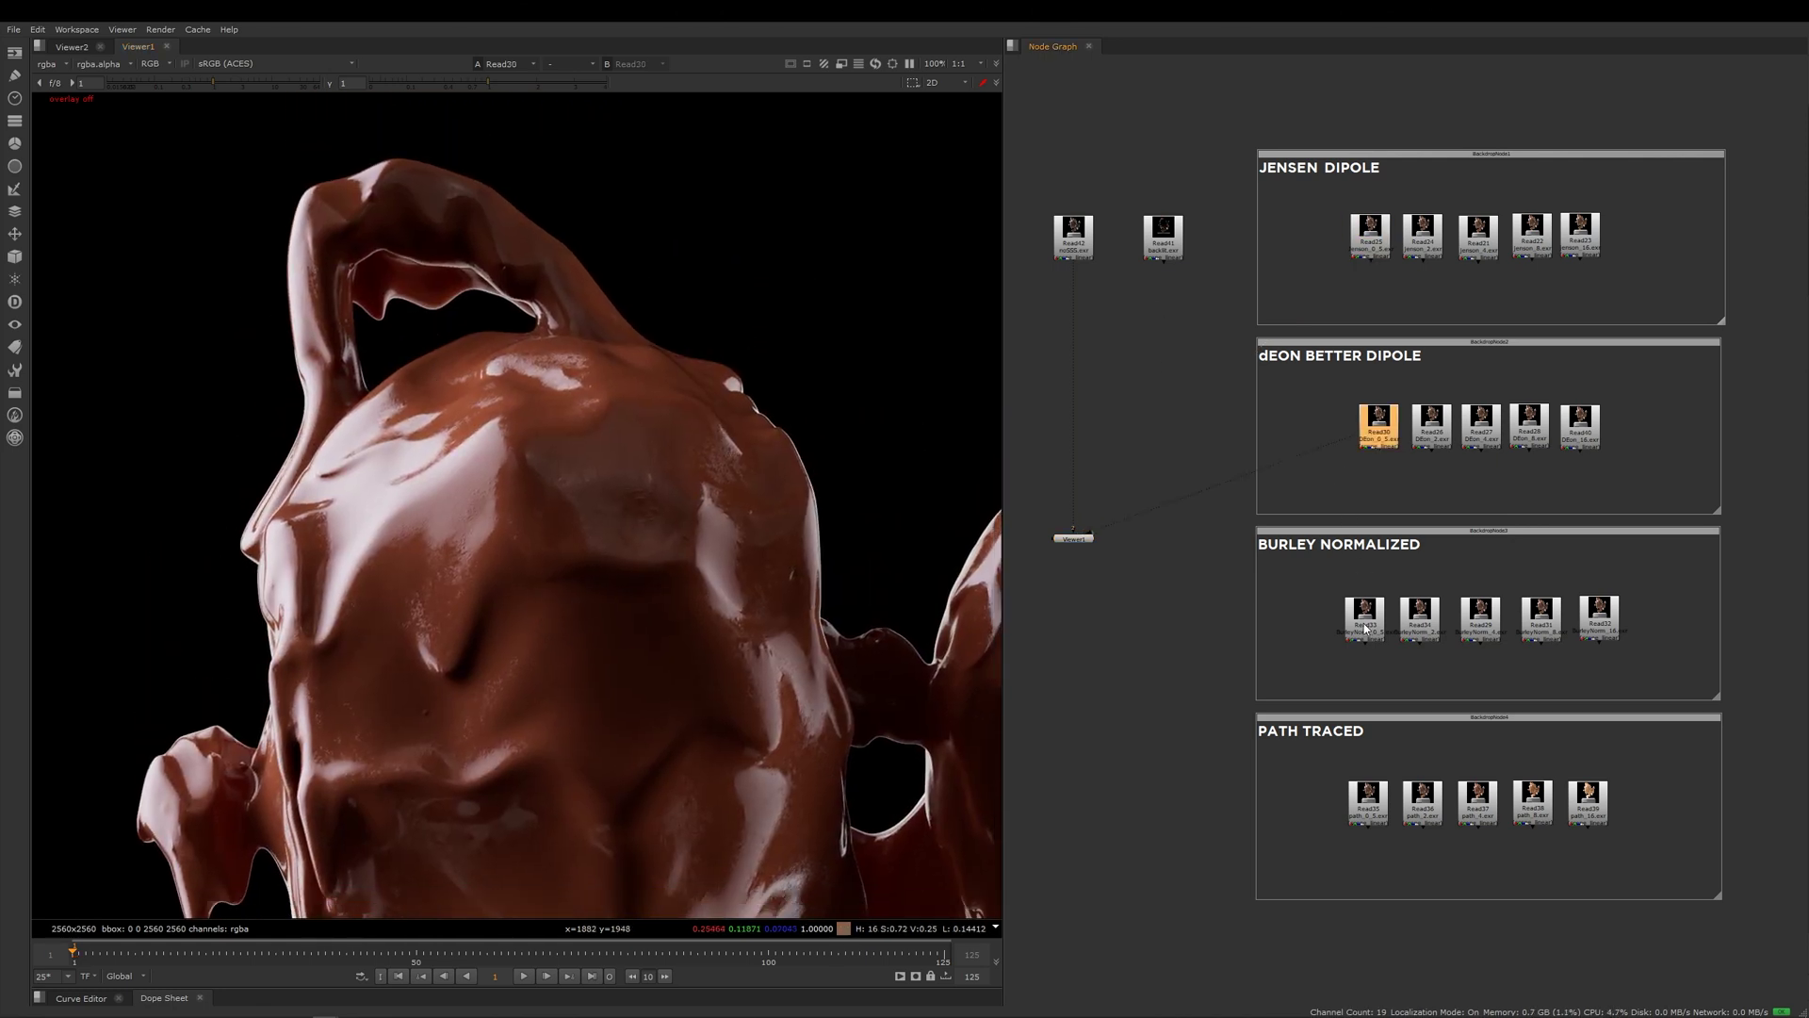
Connect Viewer1 to Path Traced Read35 and frame the whole teapot centred
left_click(1073, 538)
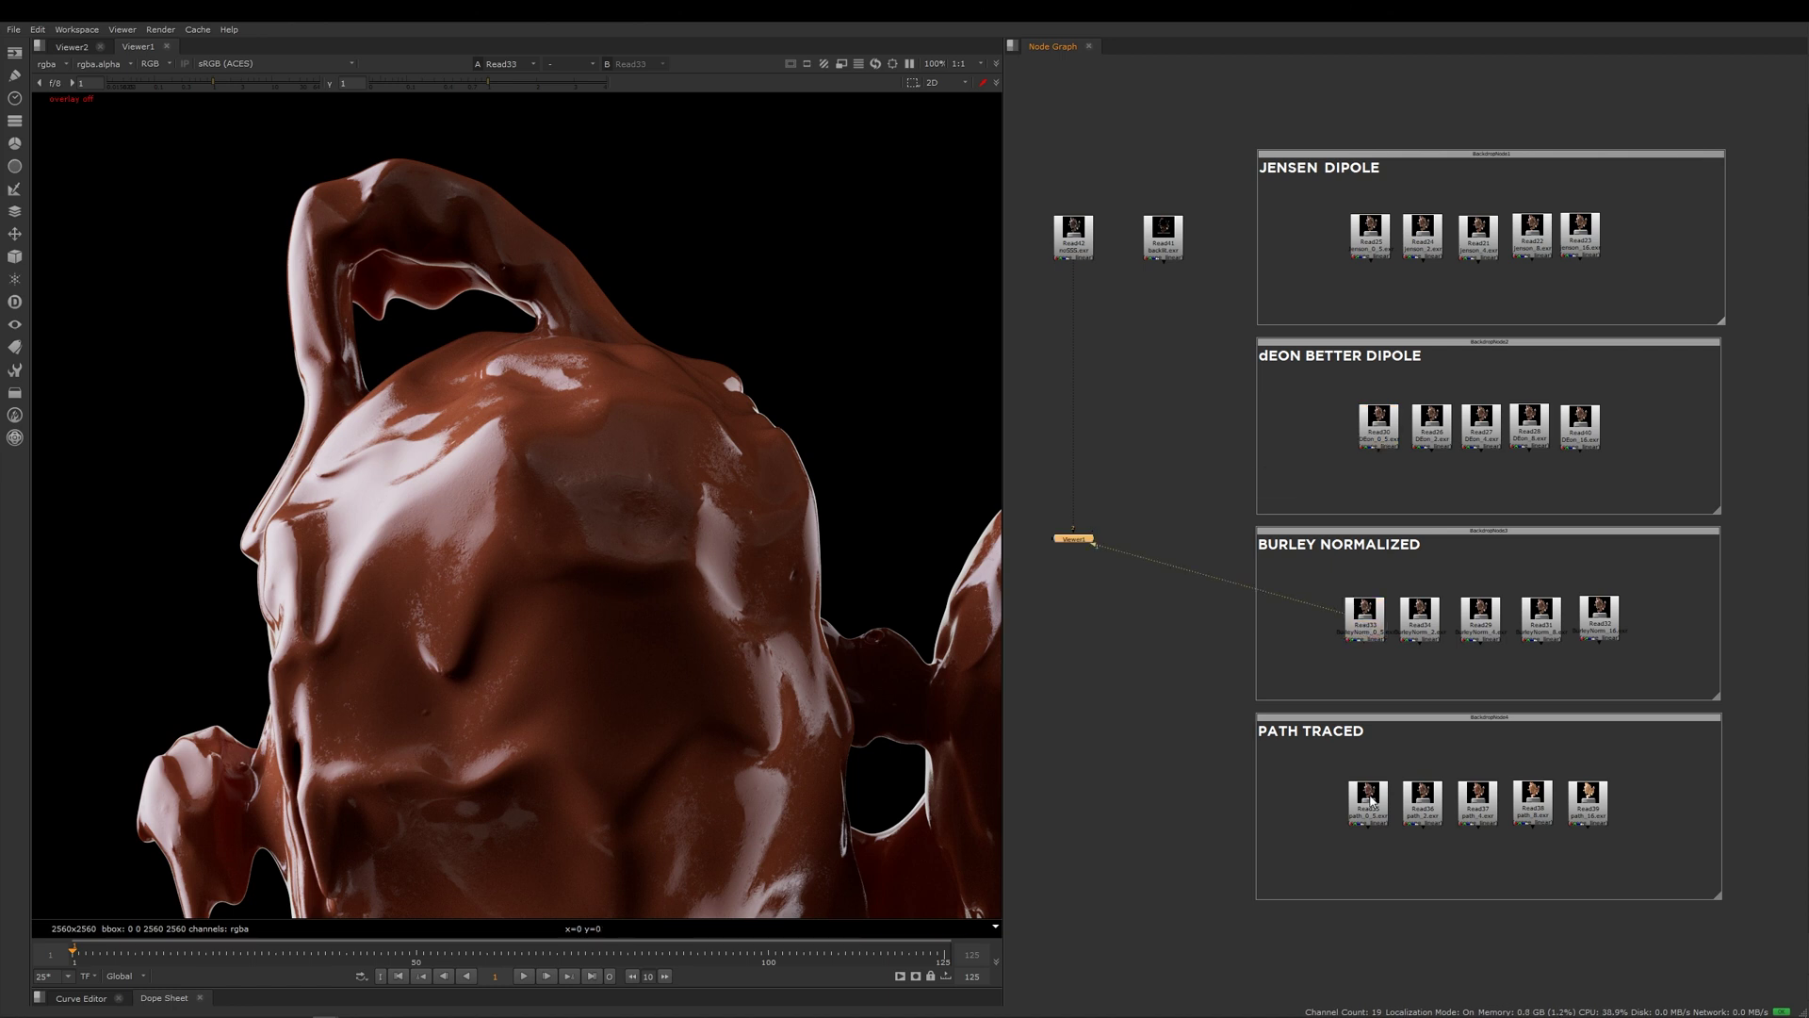
left_click_drag(1073, 534, 1368, 801)
scroll(675, 709, "down", 5)
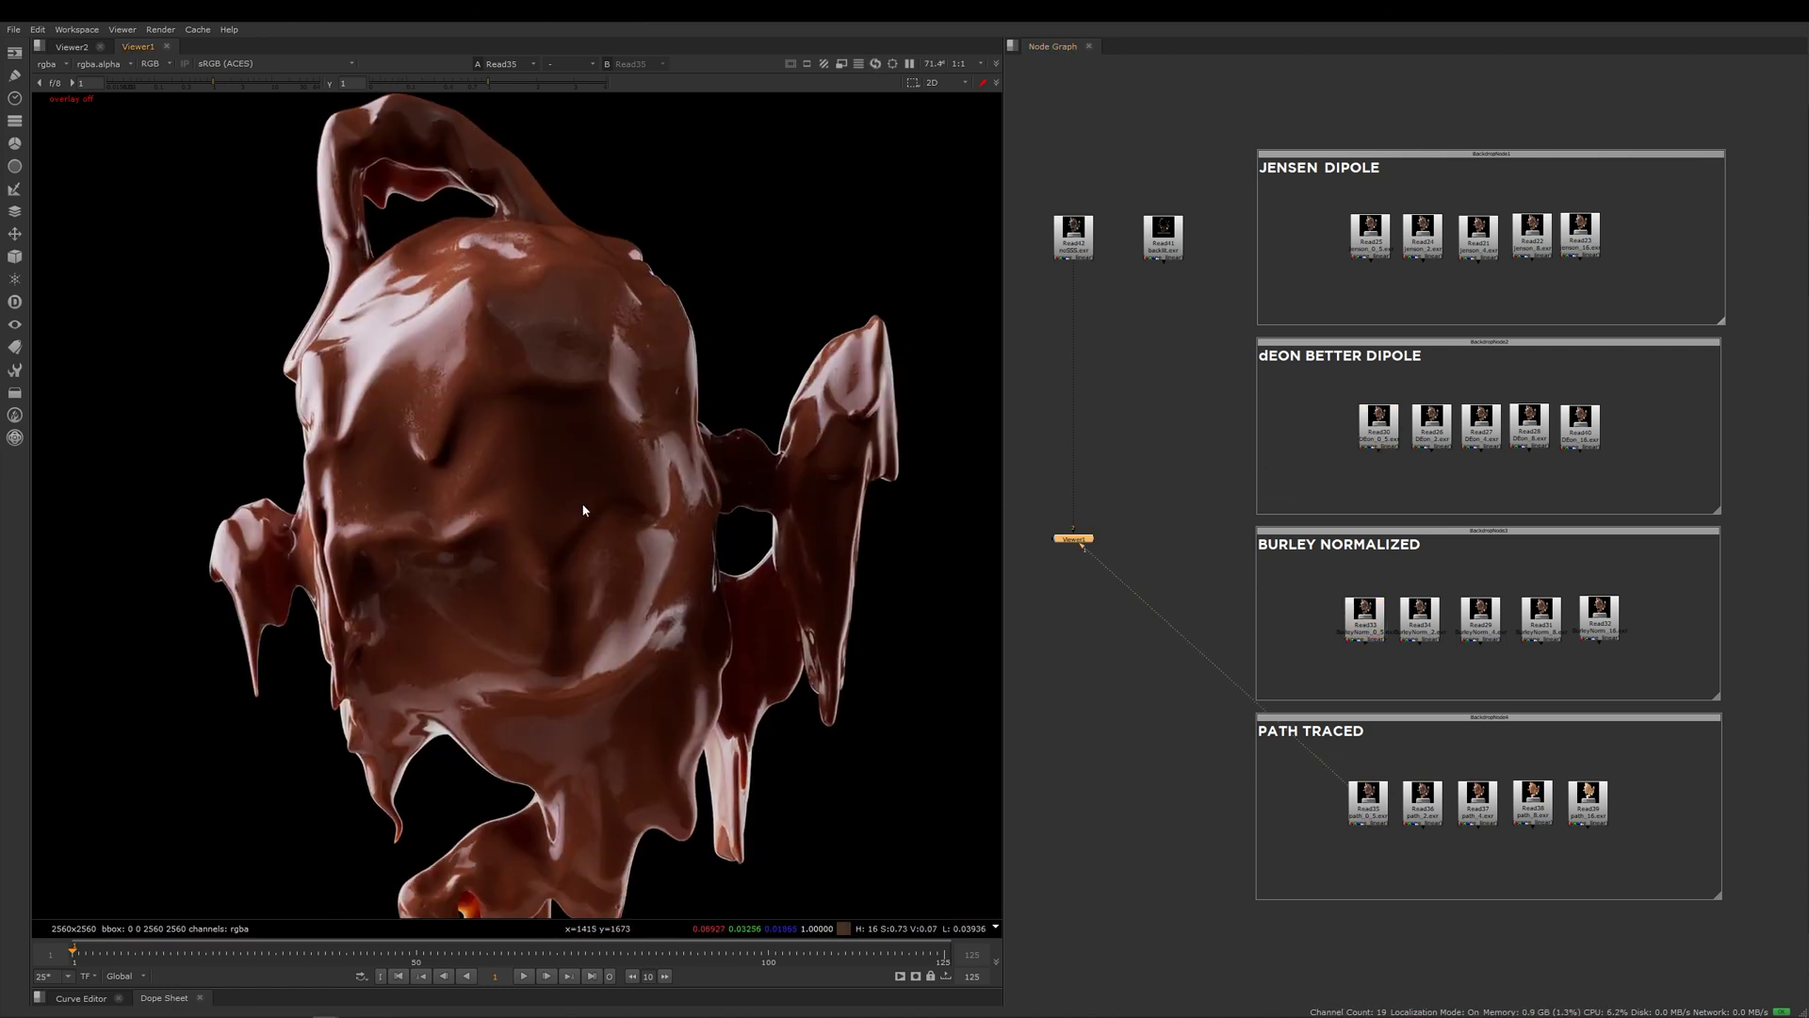
scroll(601, 488, "down", 1)
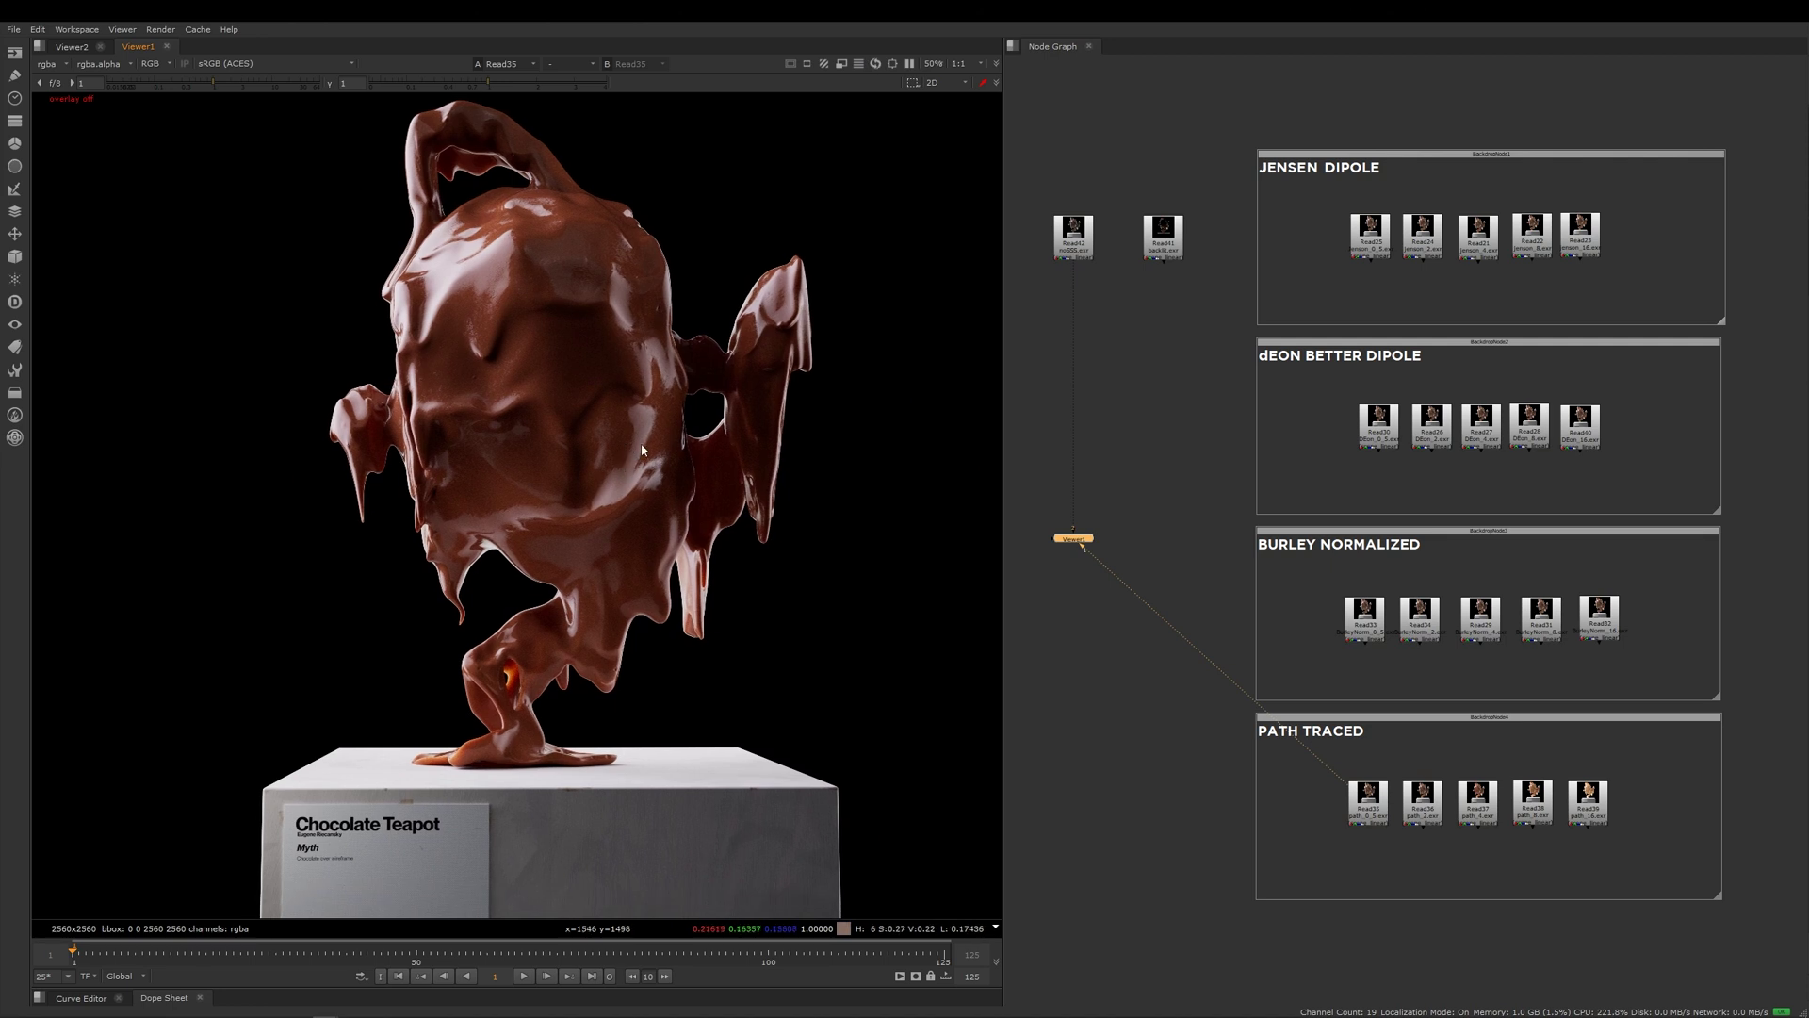
middle_click_drag(650, 444, 614, 422)
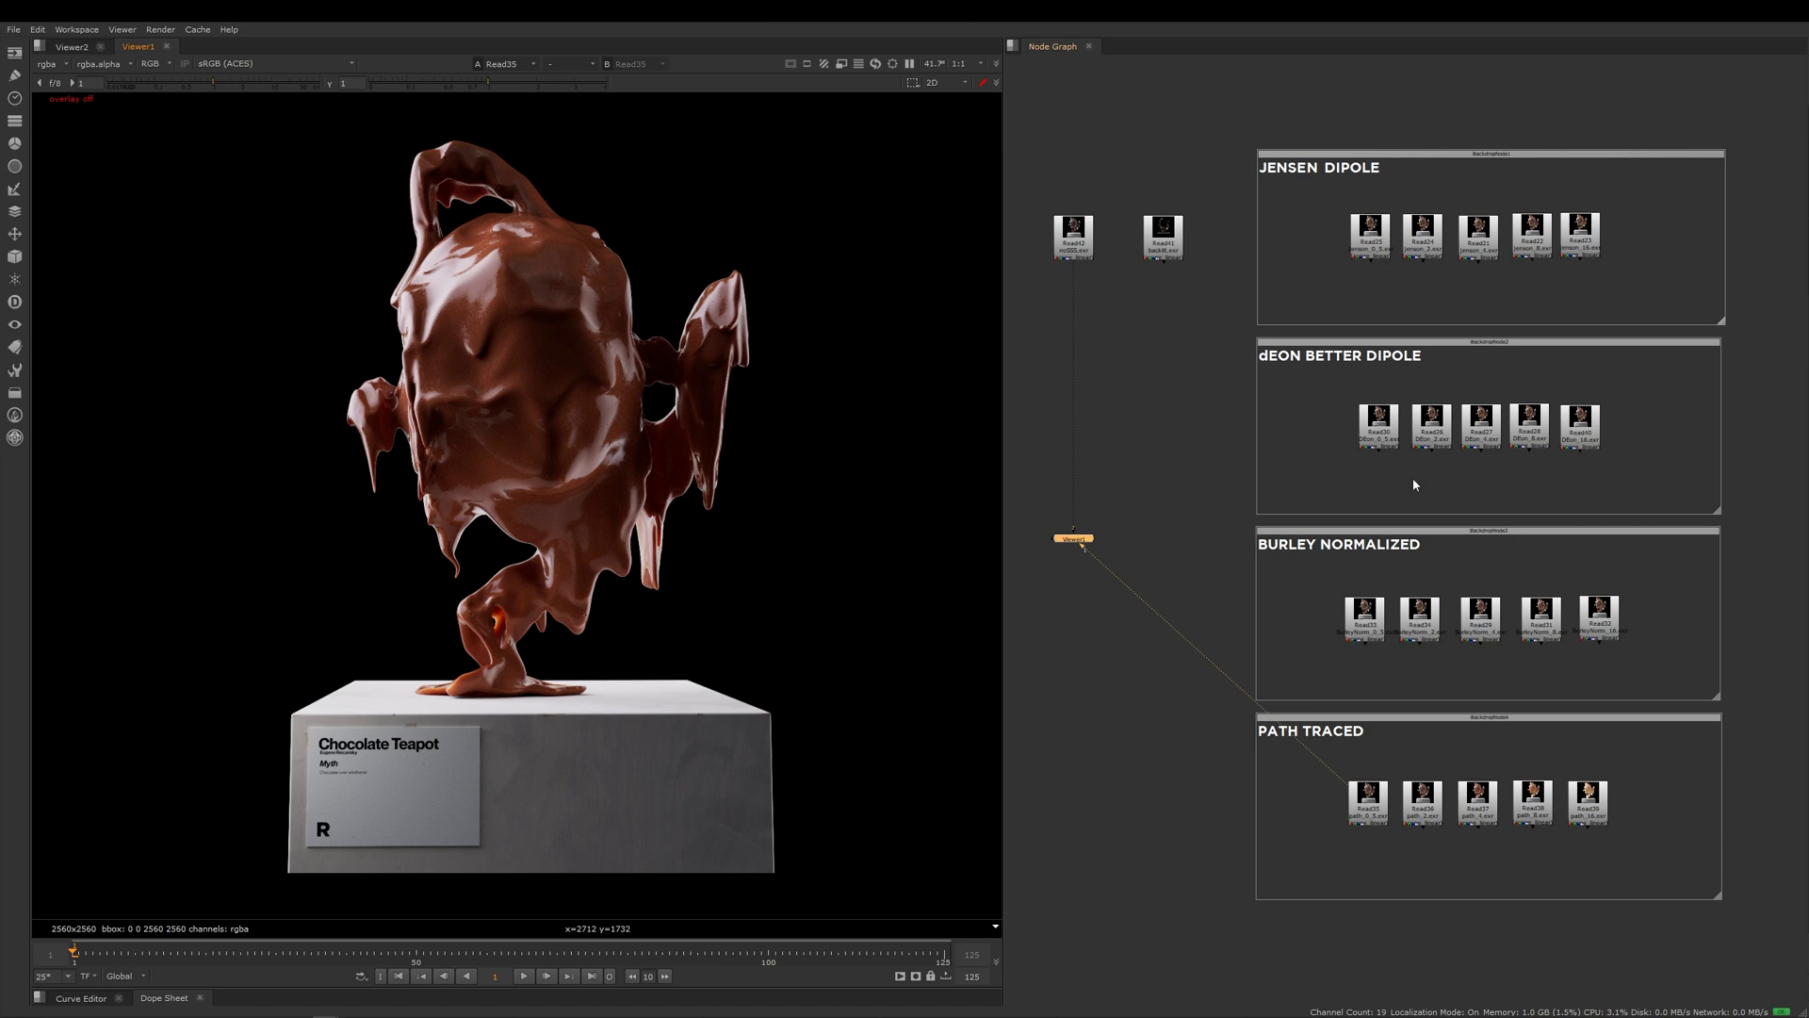
View Read24, Read26 and Read34 in turn, zooming in on the teapot's handle
left_click(1419, 255)
key("1")
left_click(1432, 434)
key("1")
left_click(1421, 622)
key("1")
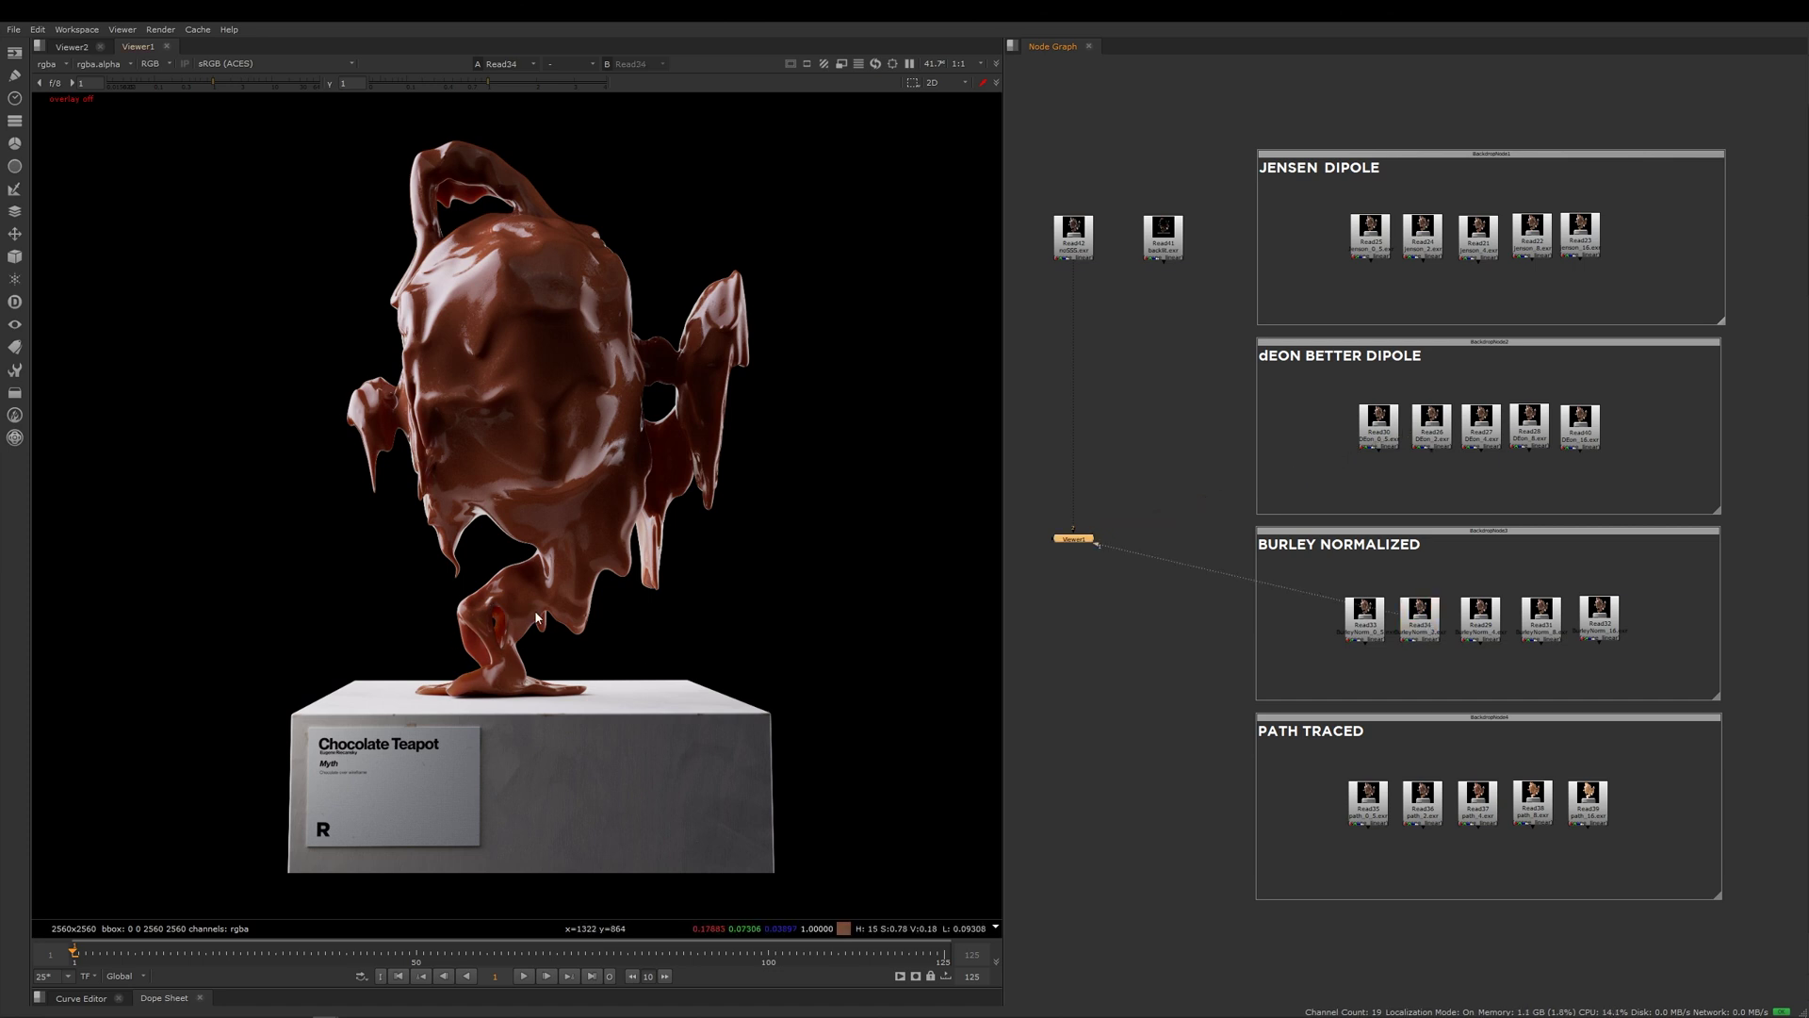
scroll(525, 466, "up", 5)
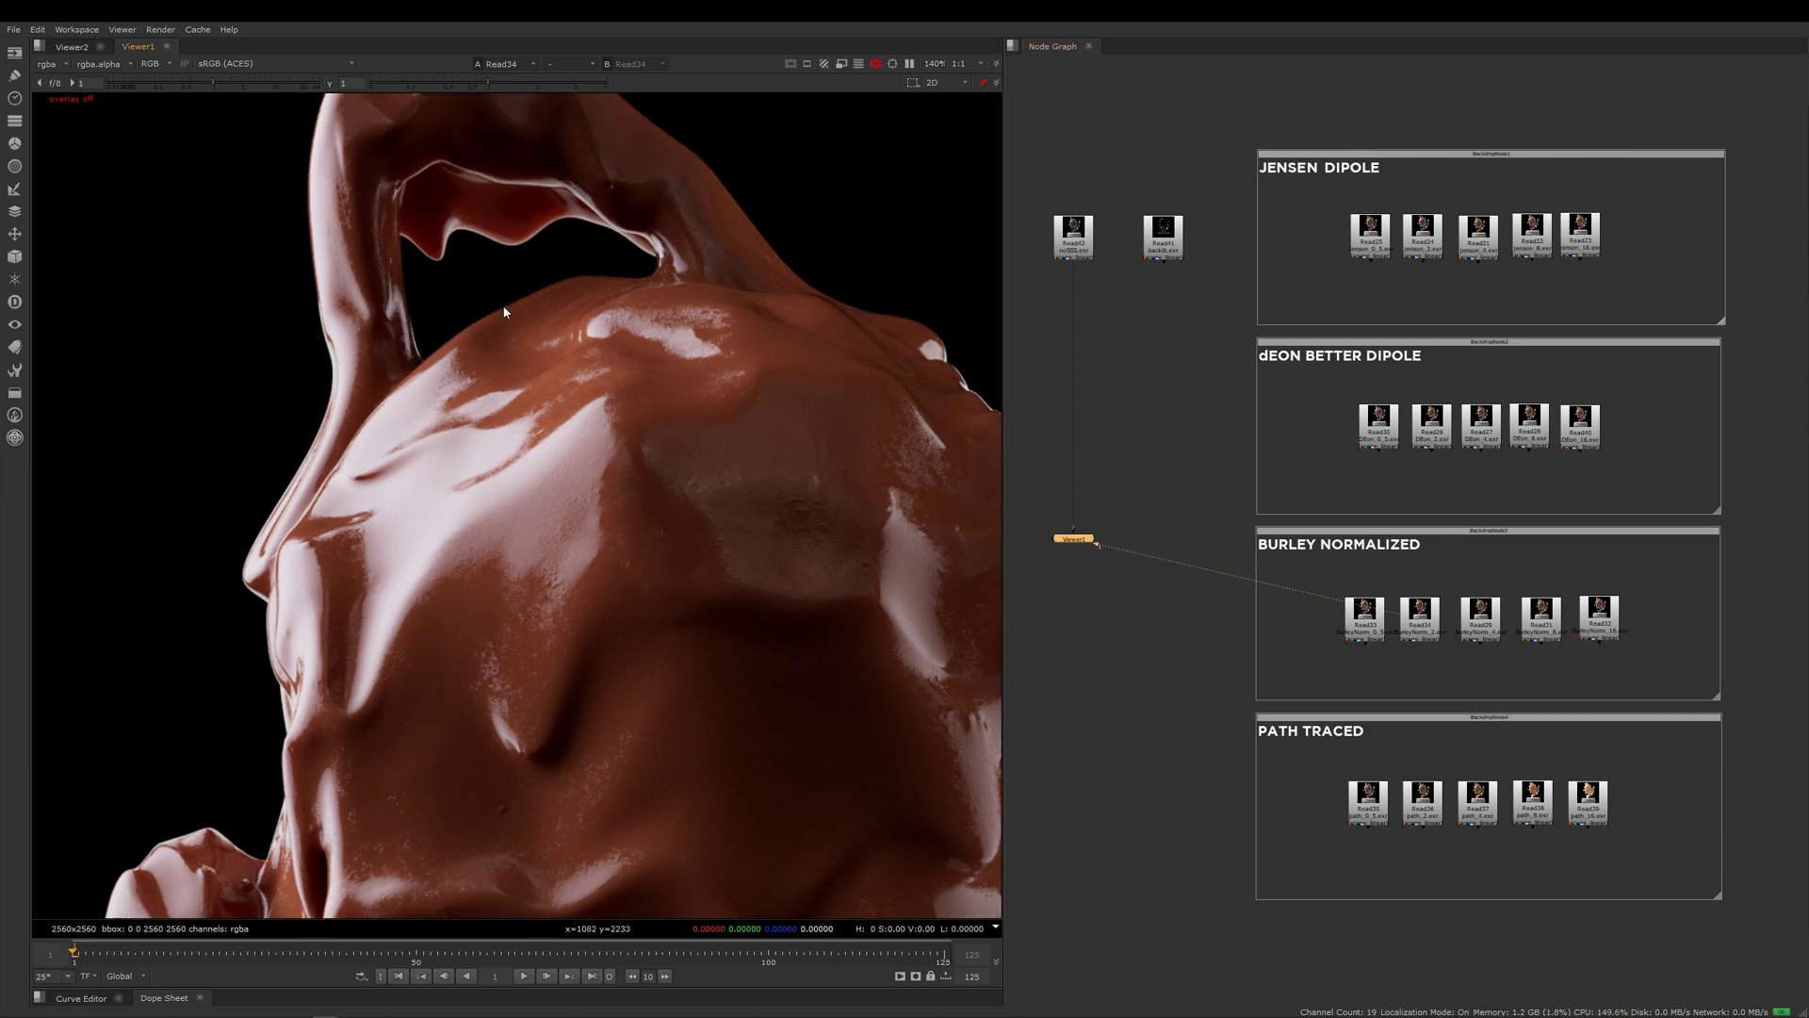
scroll(525, 467, "up", 2)
Compare the handle close-up across Read21, Read29, Read22, Read28 and Read31
left_click(1477, 233)
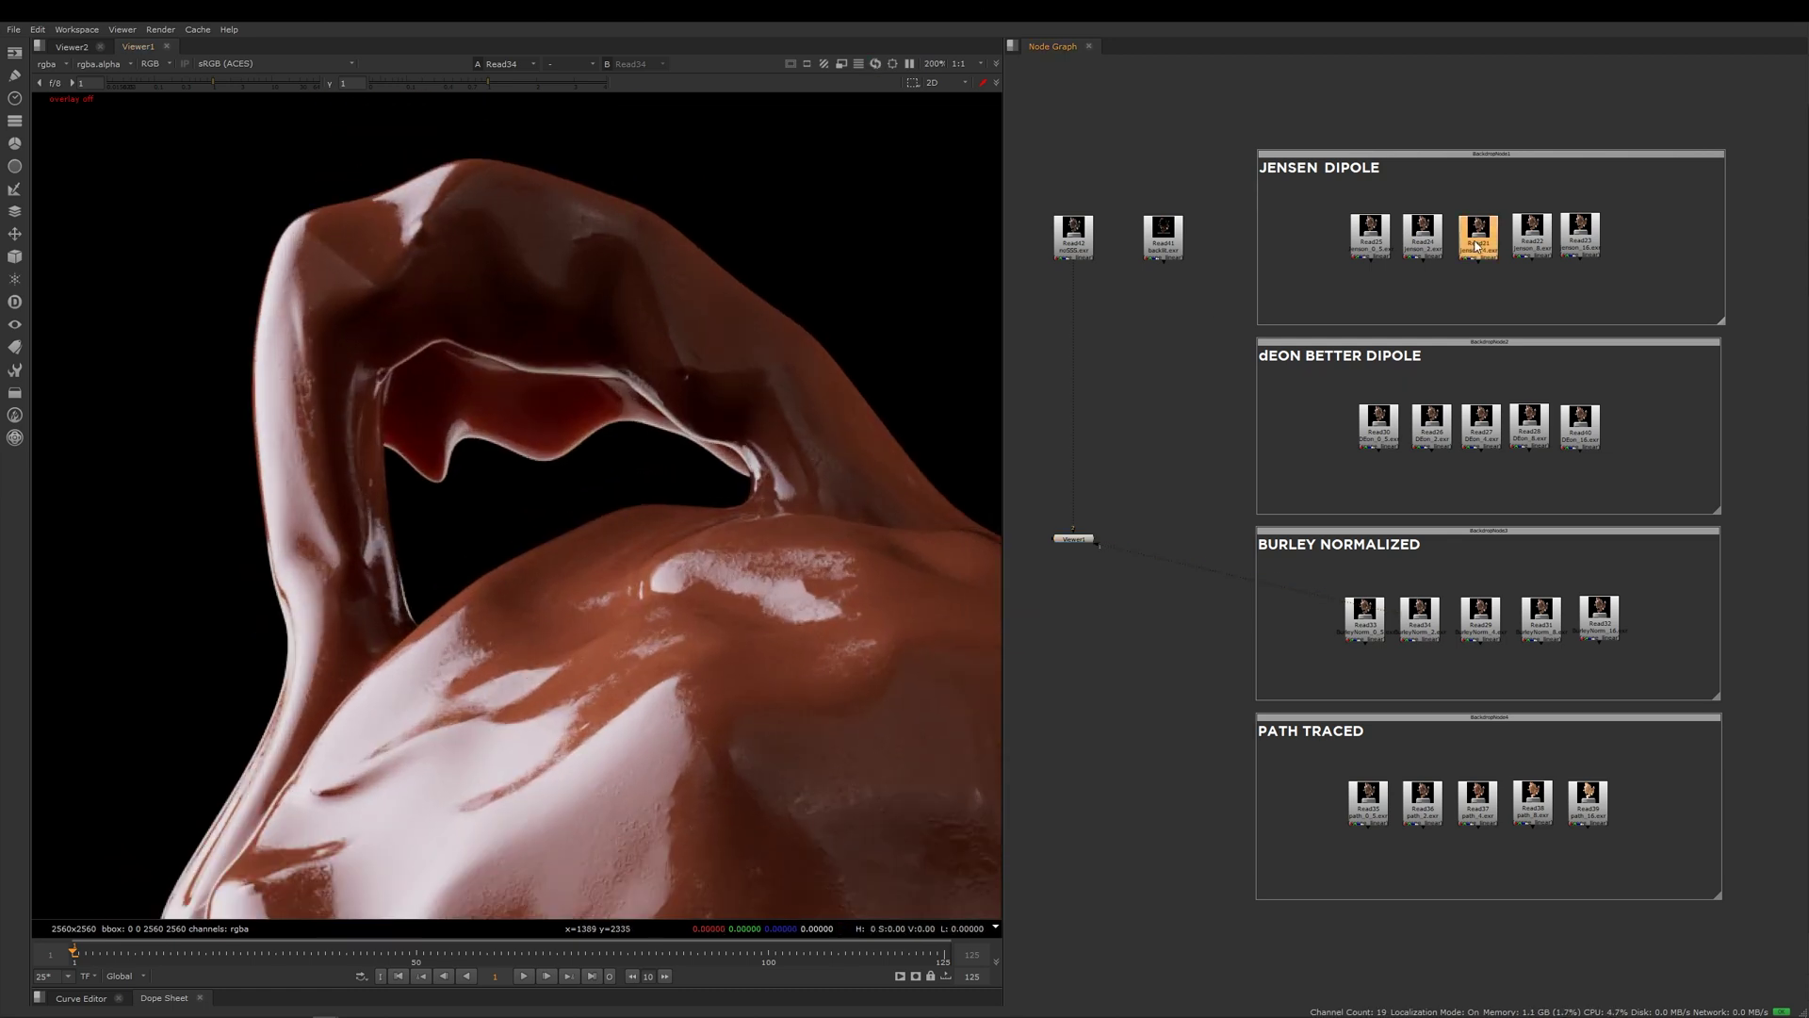
key("1")
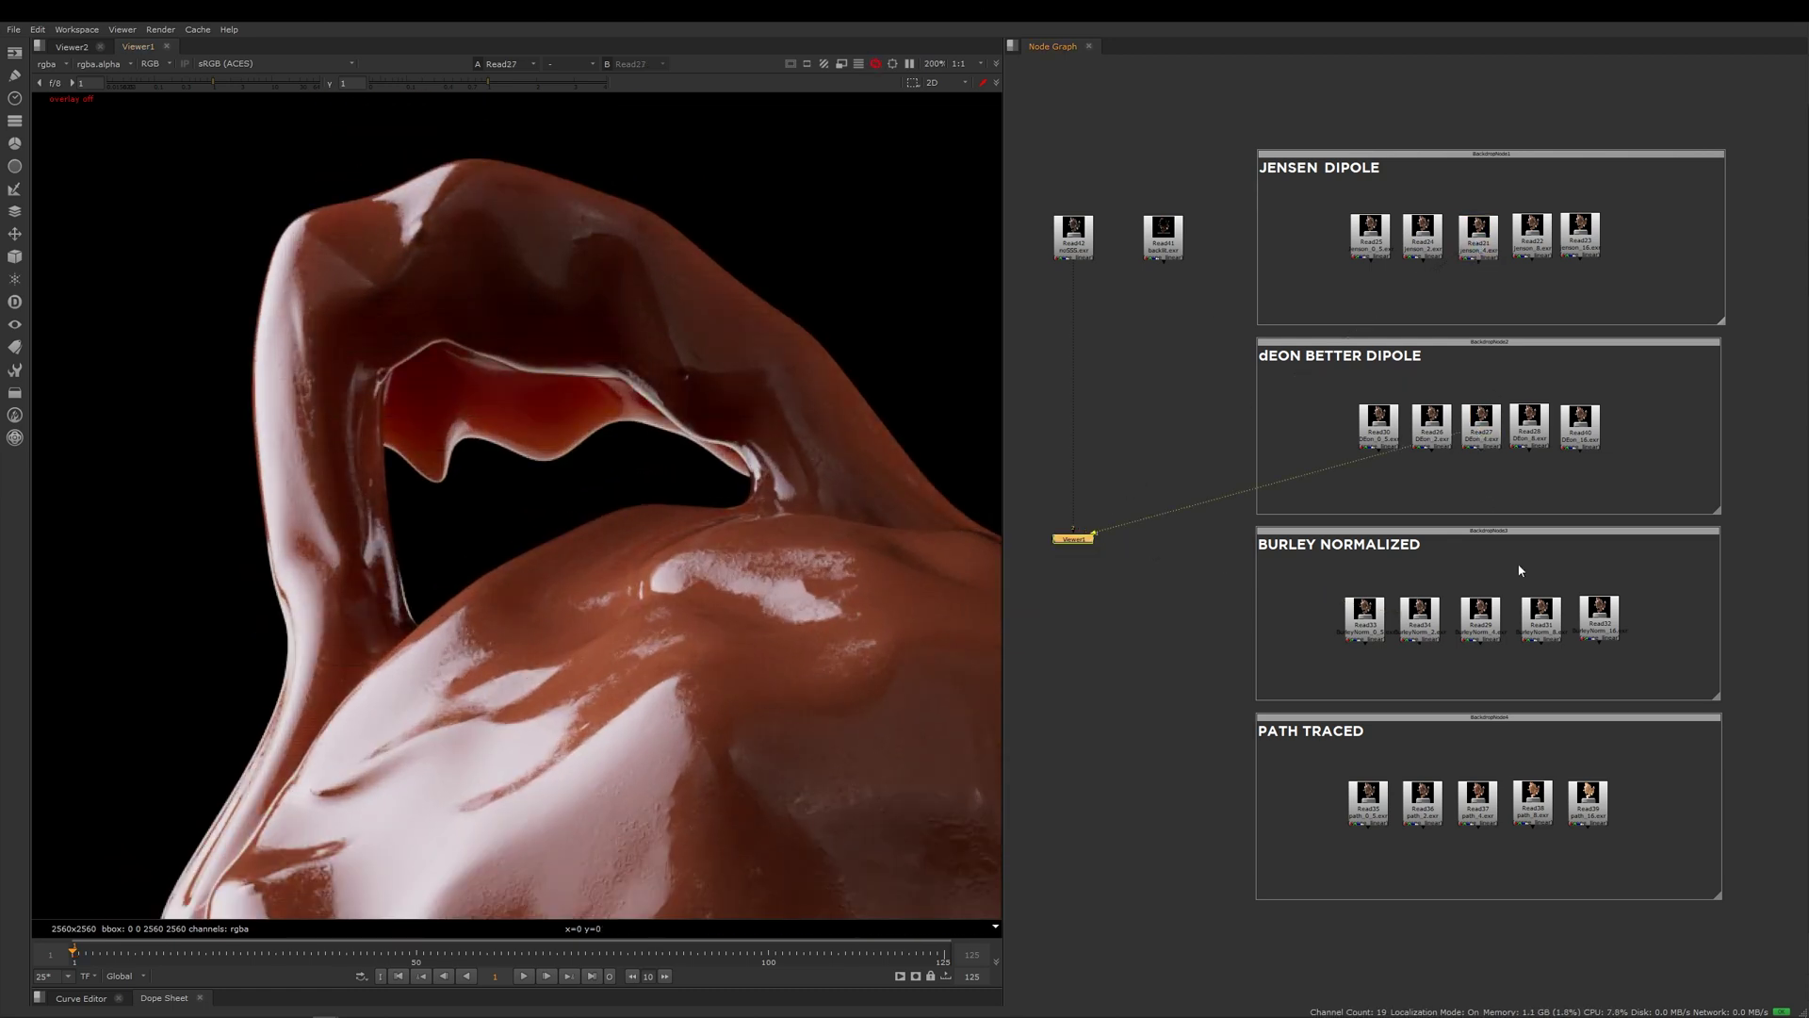
left_click(1478, 626)
key("1")
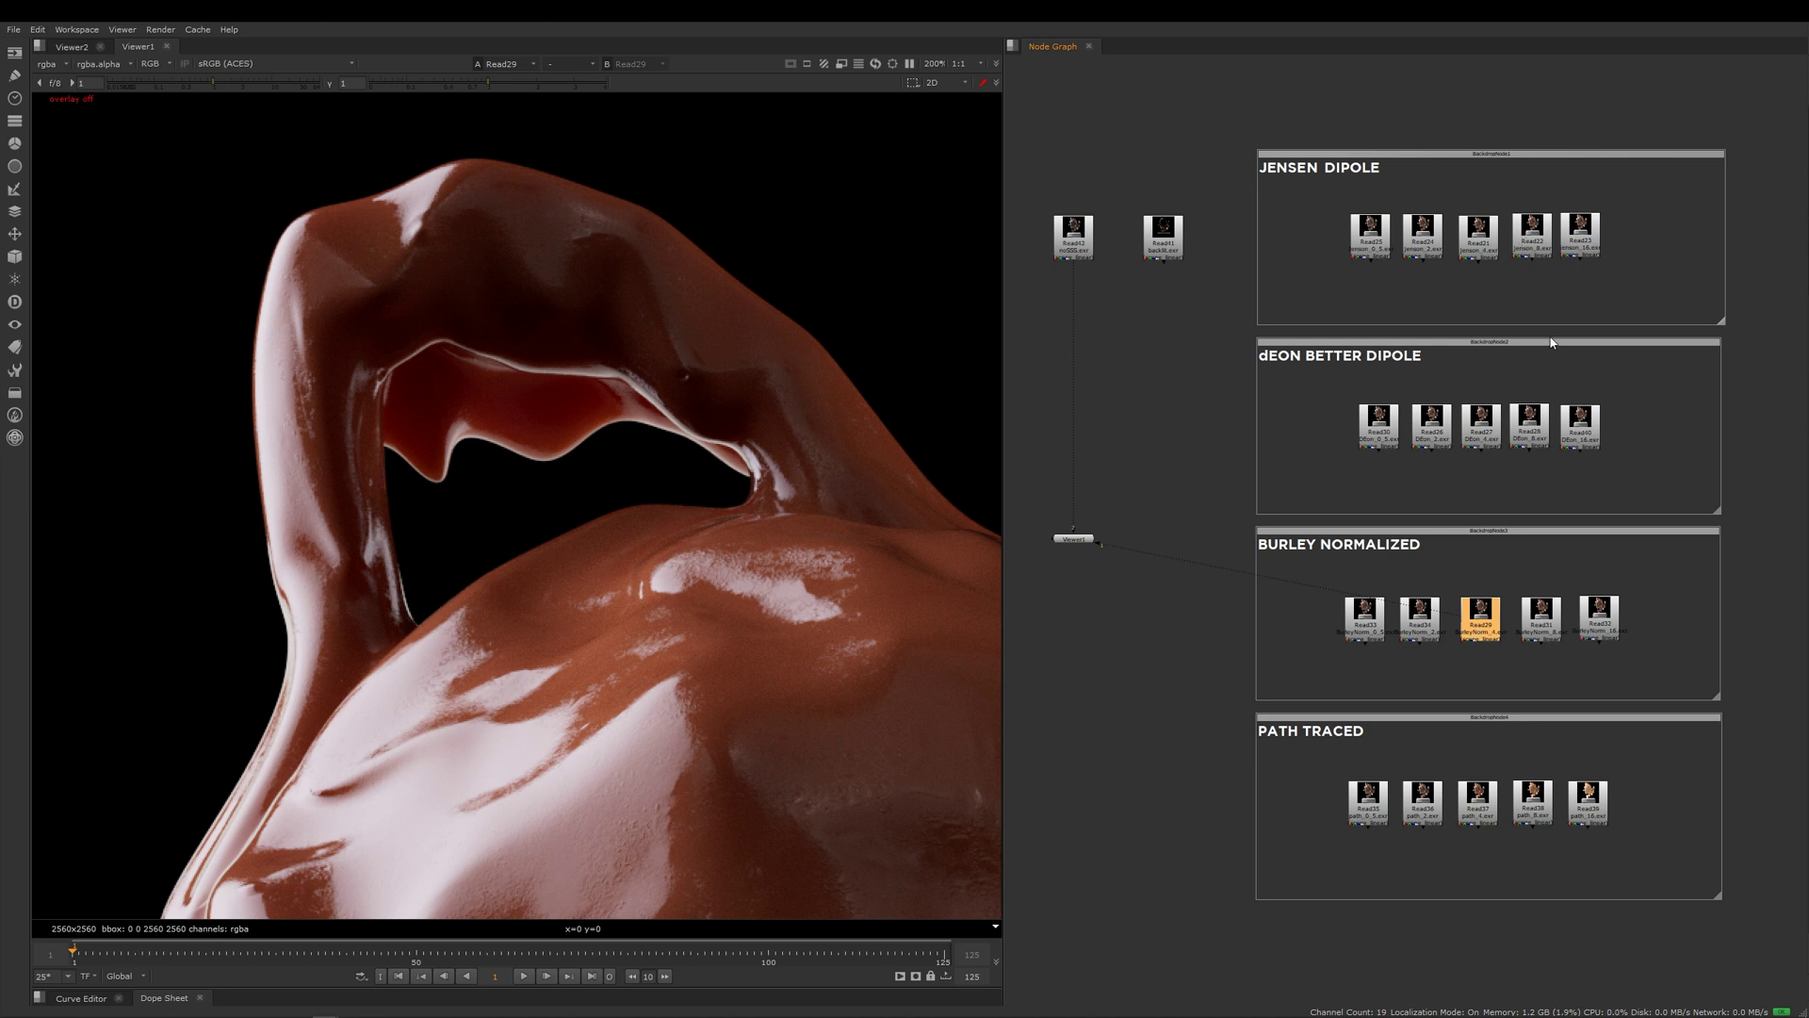
left_click(1532, 231)
key("1")
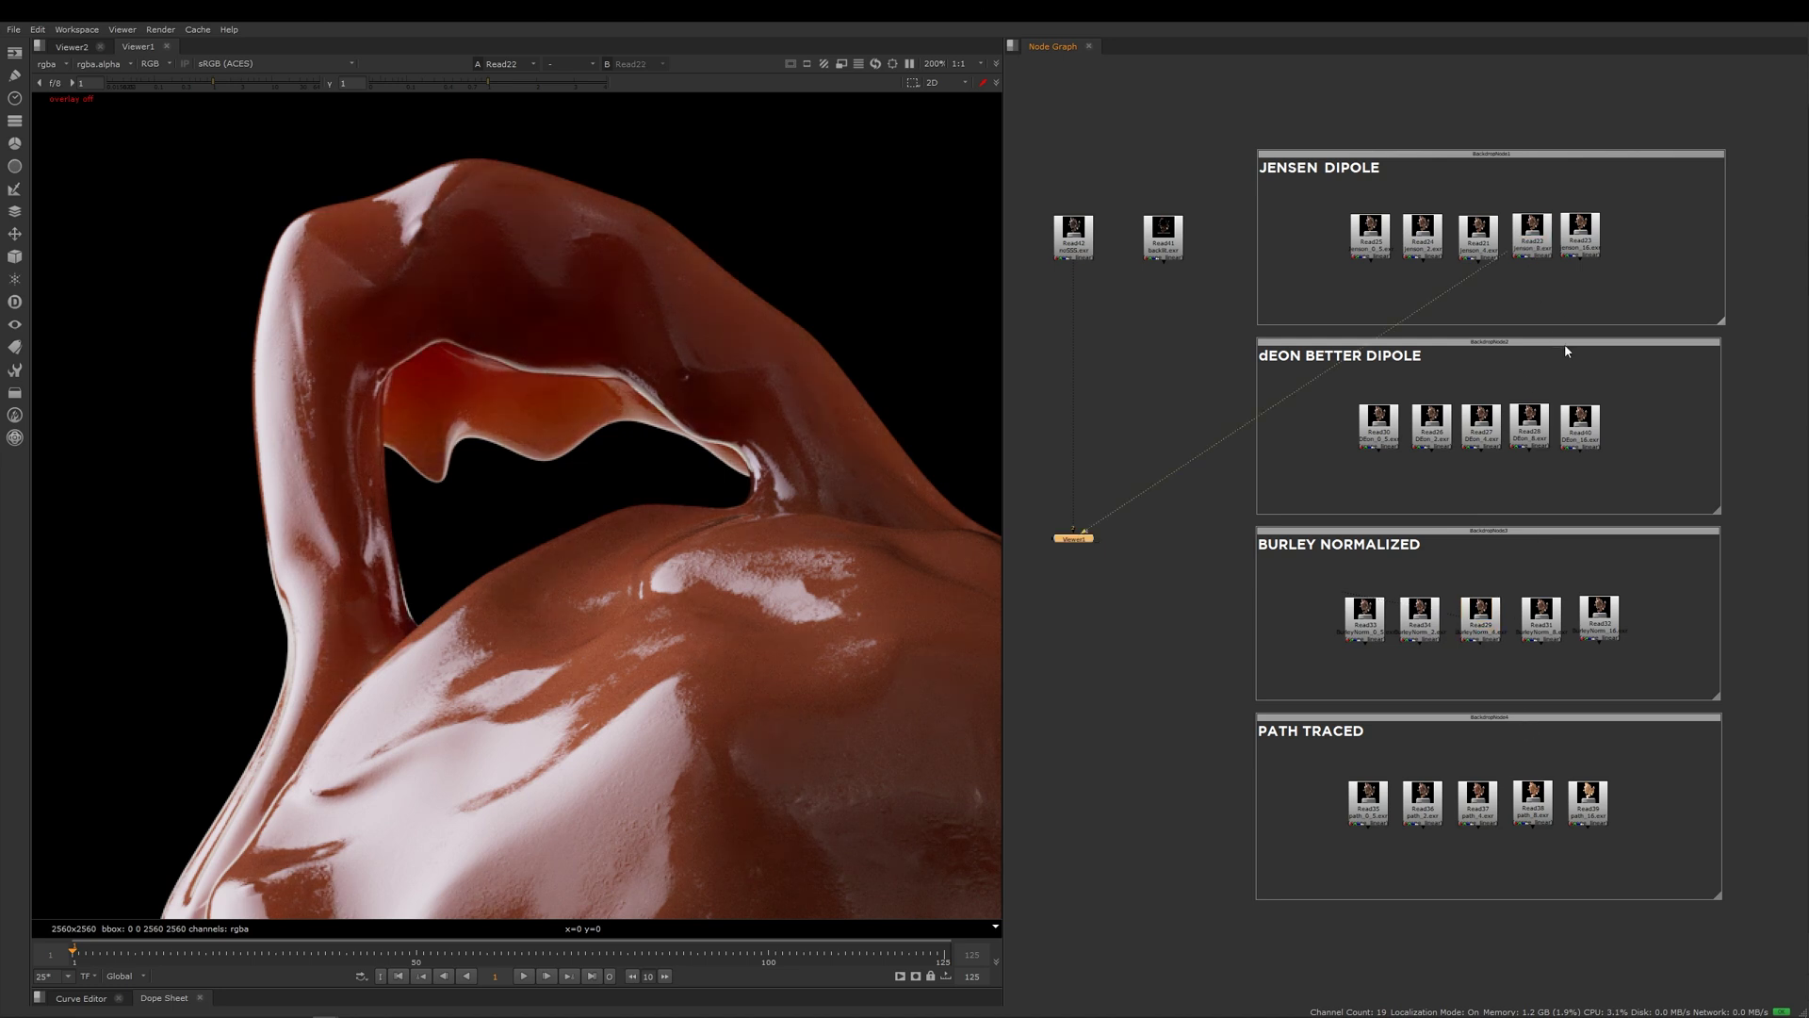
left_click(1531, 424)
key("1")
left_click(1541, 620)
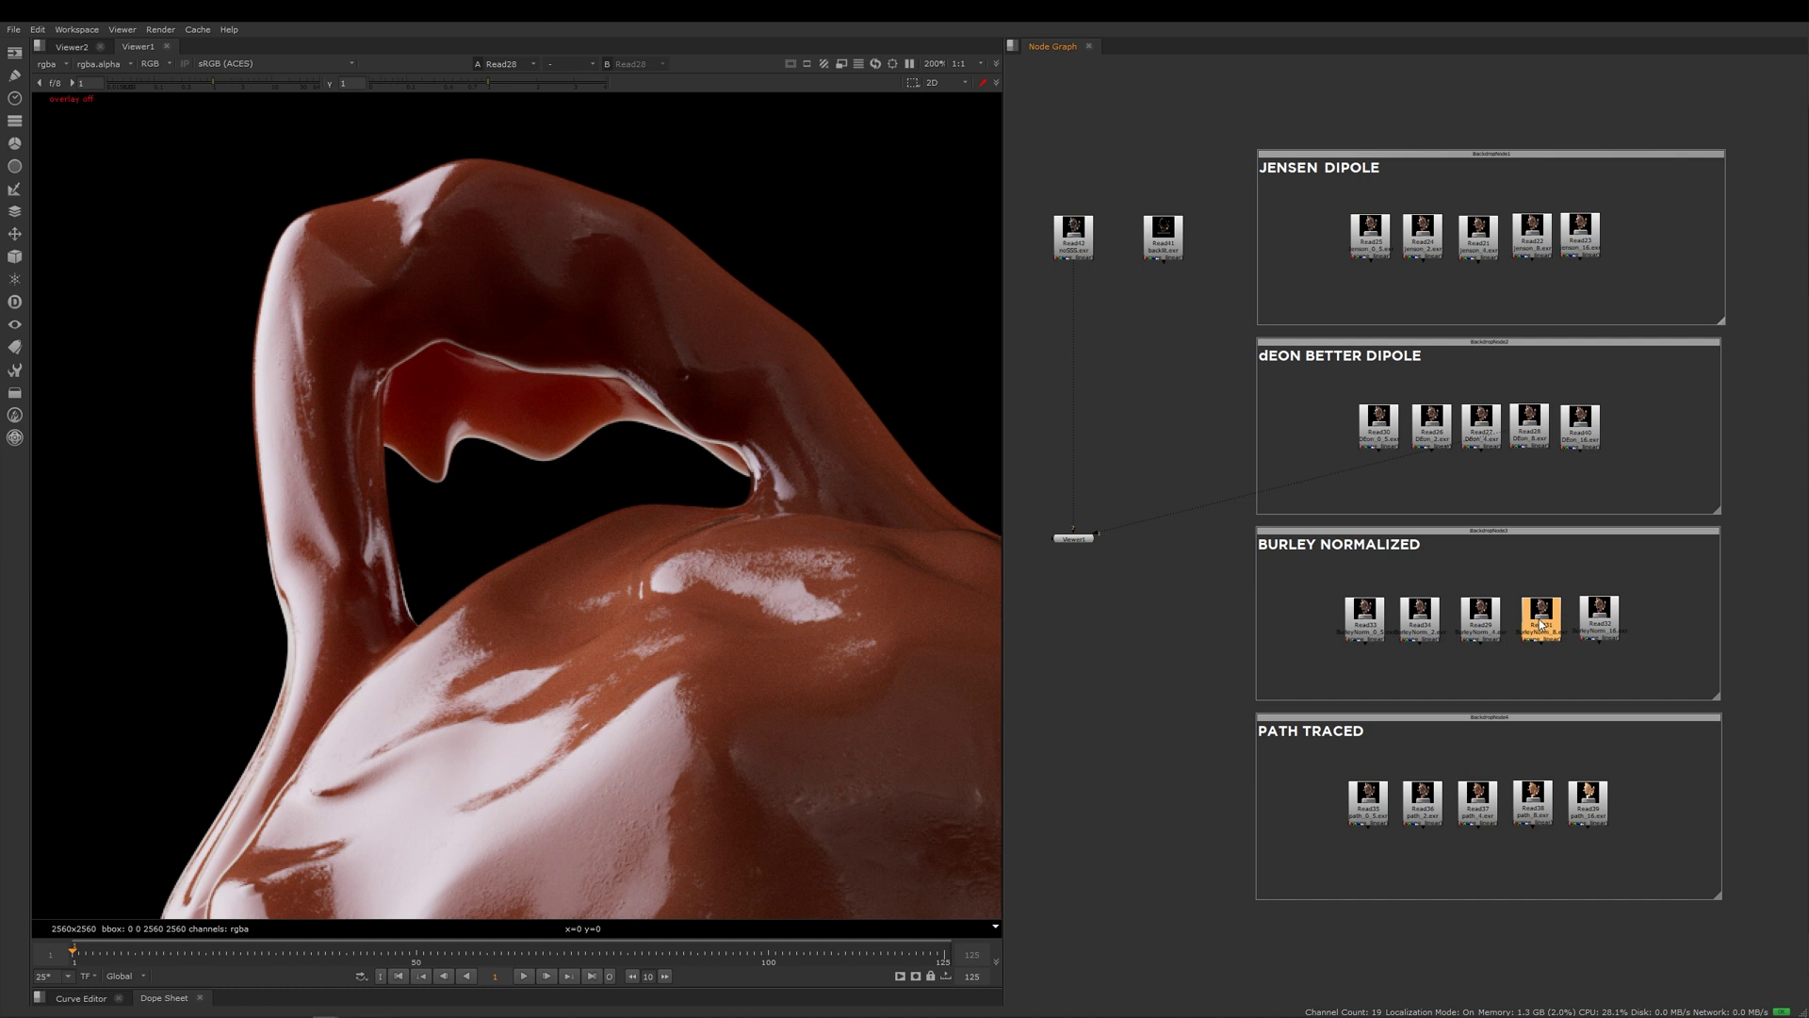
key("1")
View Read23, Read40 and Burley Normalized Read32, then zoom back out
left_click(1583, 234)
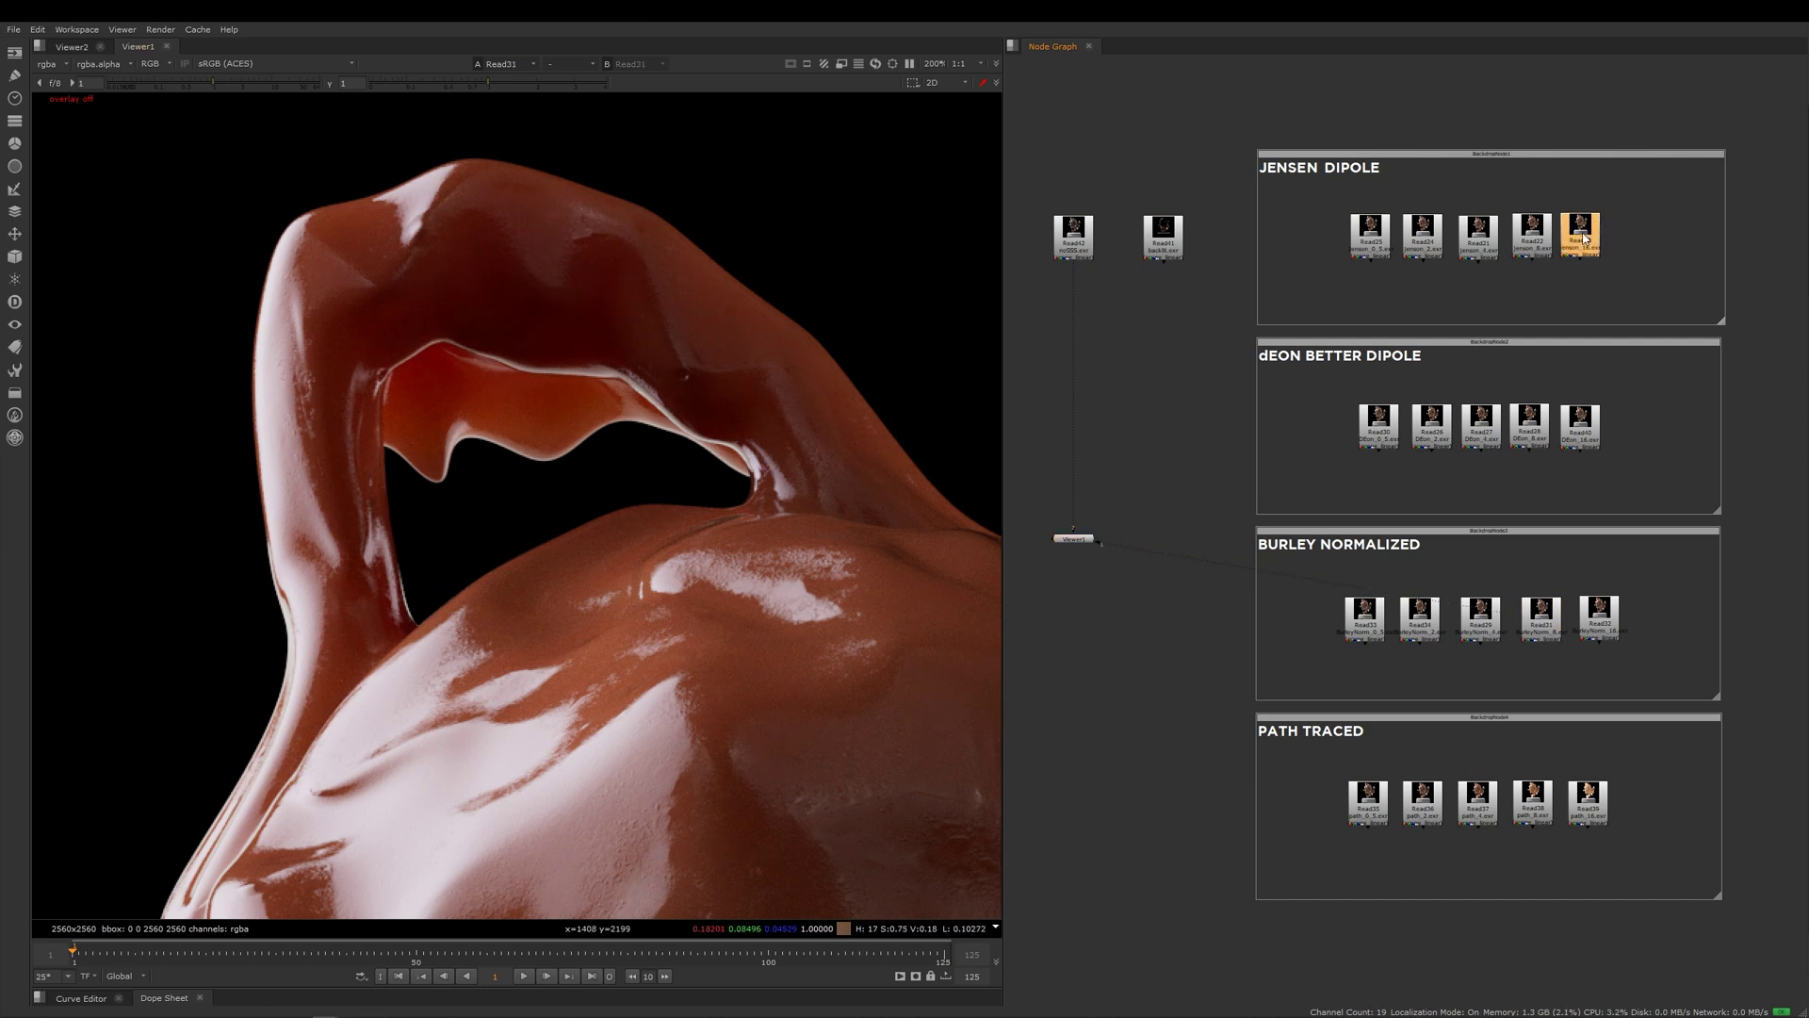
key("1")
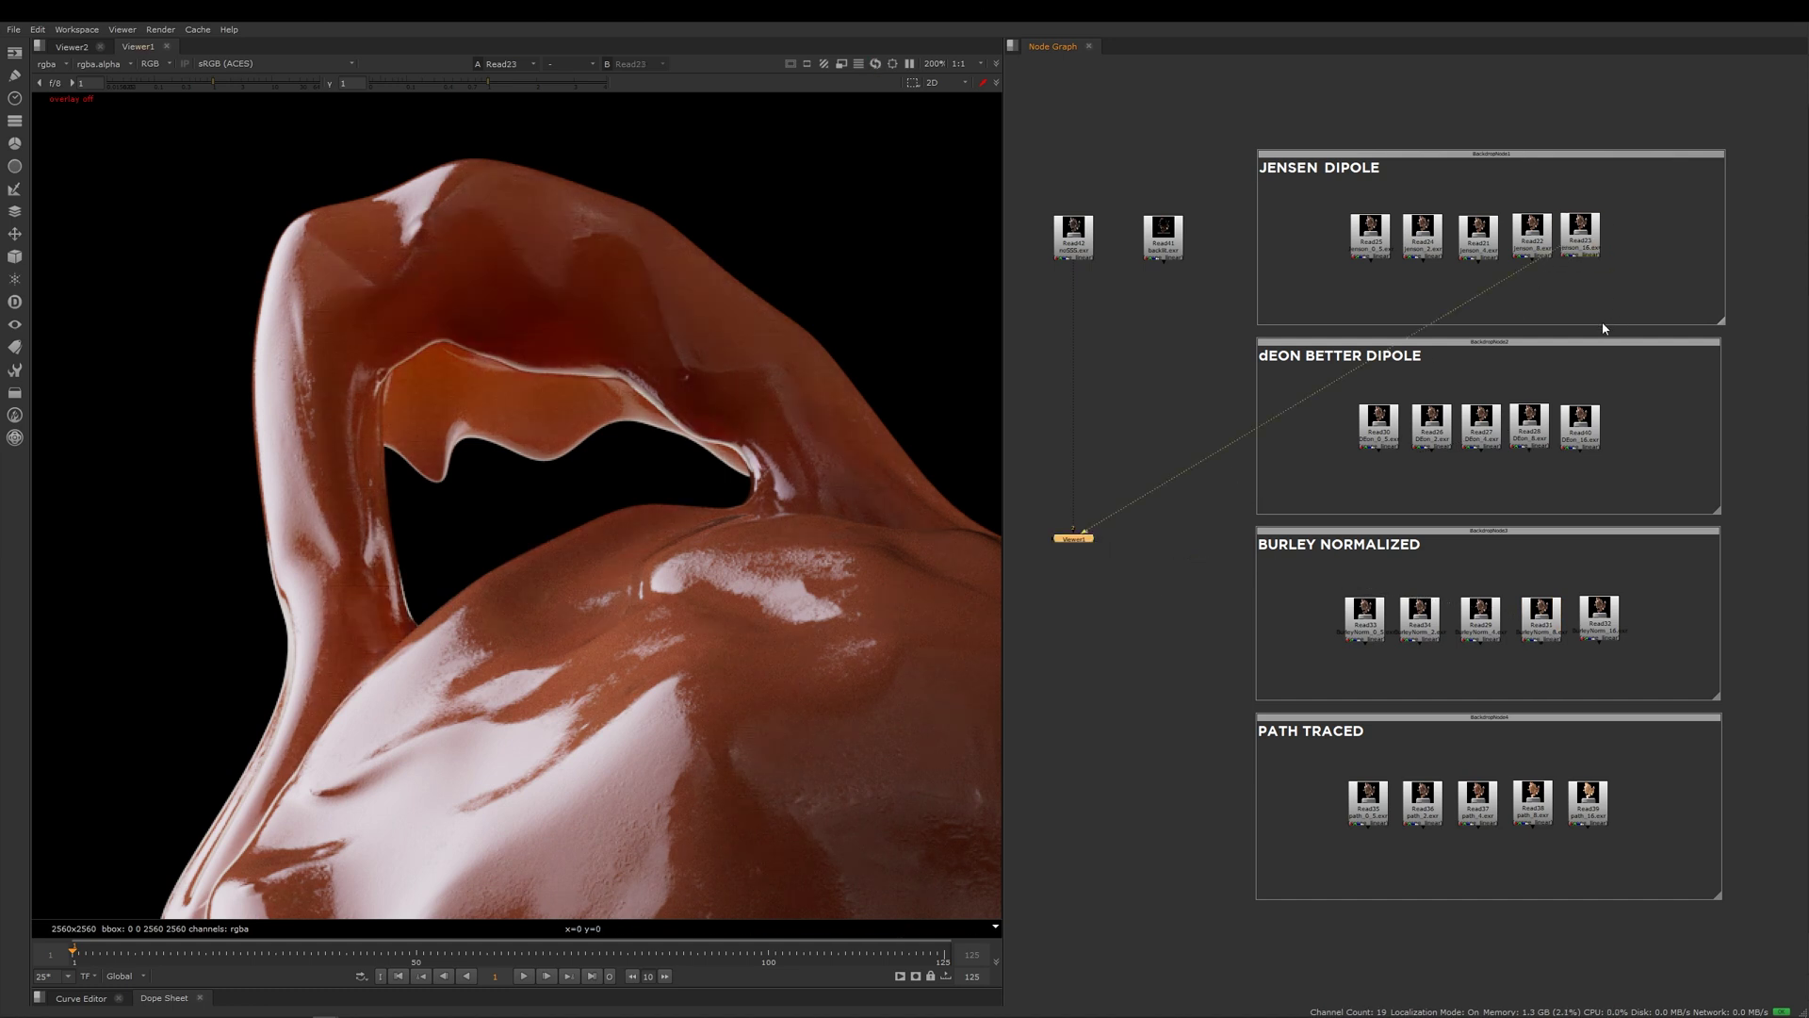
left_click(1582, 440)
key("1")
left_click(1637, 510)
left_click(1606, 634)
key("1")
left_click(1012, 594)
scroll(797, 694, "down", 4)
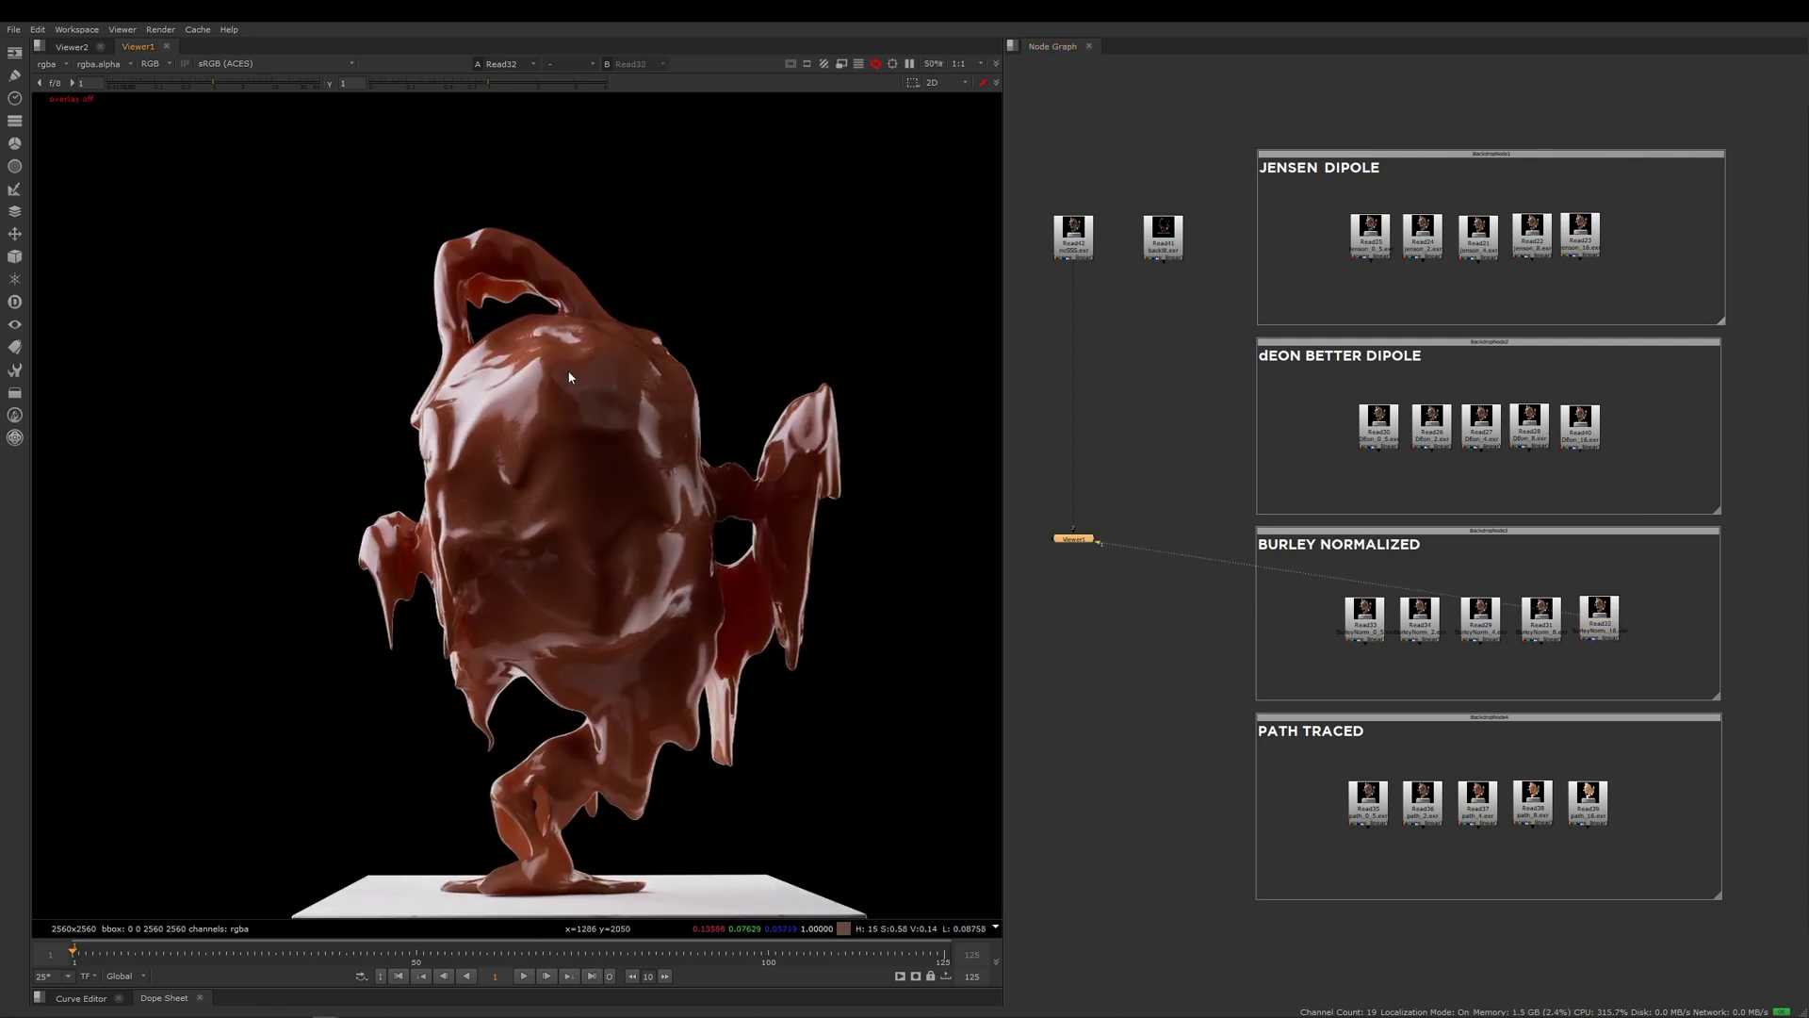
View the full teapot in Read21, Read28, Read29 and Read31 in turn
left_click(1477, 231)
key("1")
left_click(1440, 391)
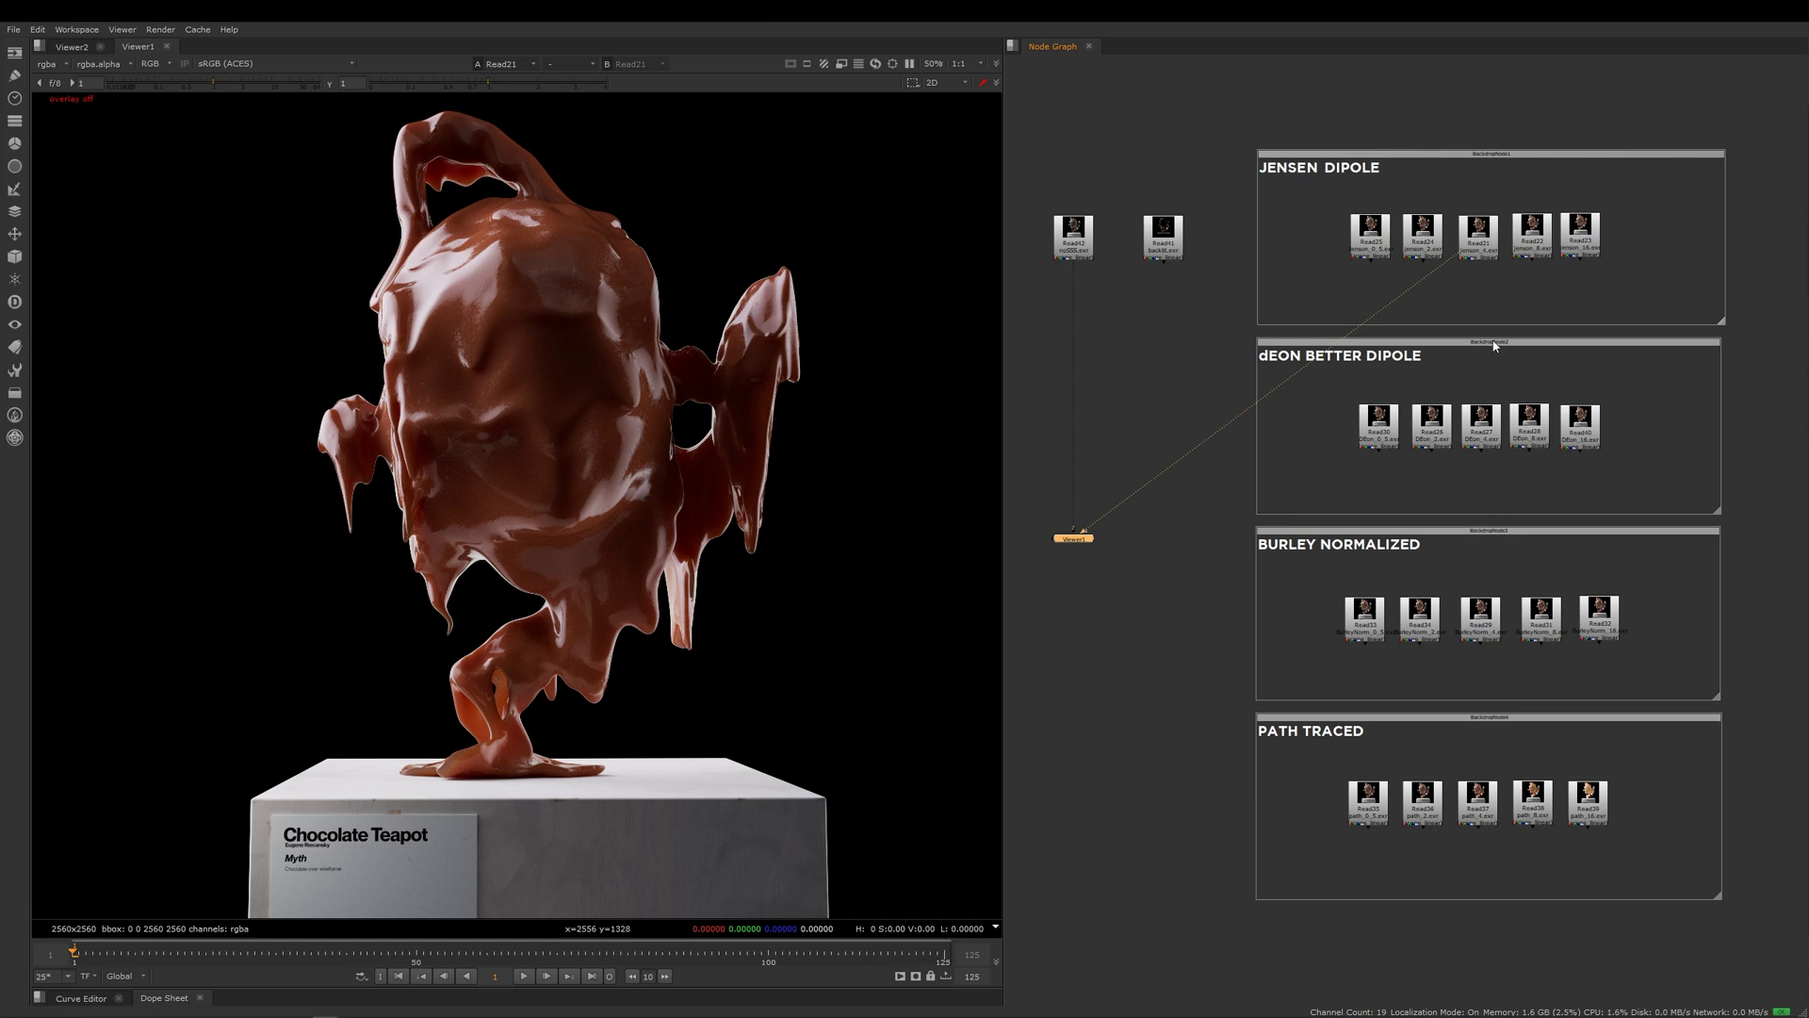
left_click(1529, 424)
key("1")
left_click(1477, 619)
key("1")
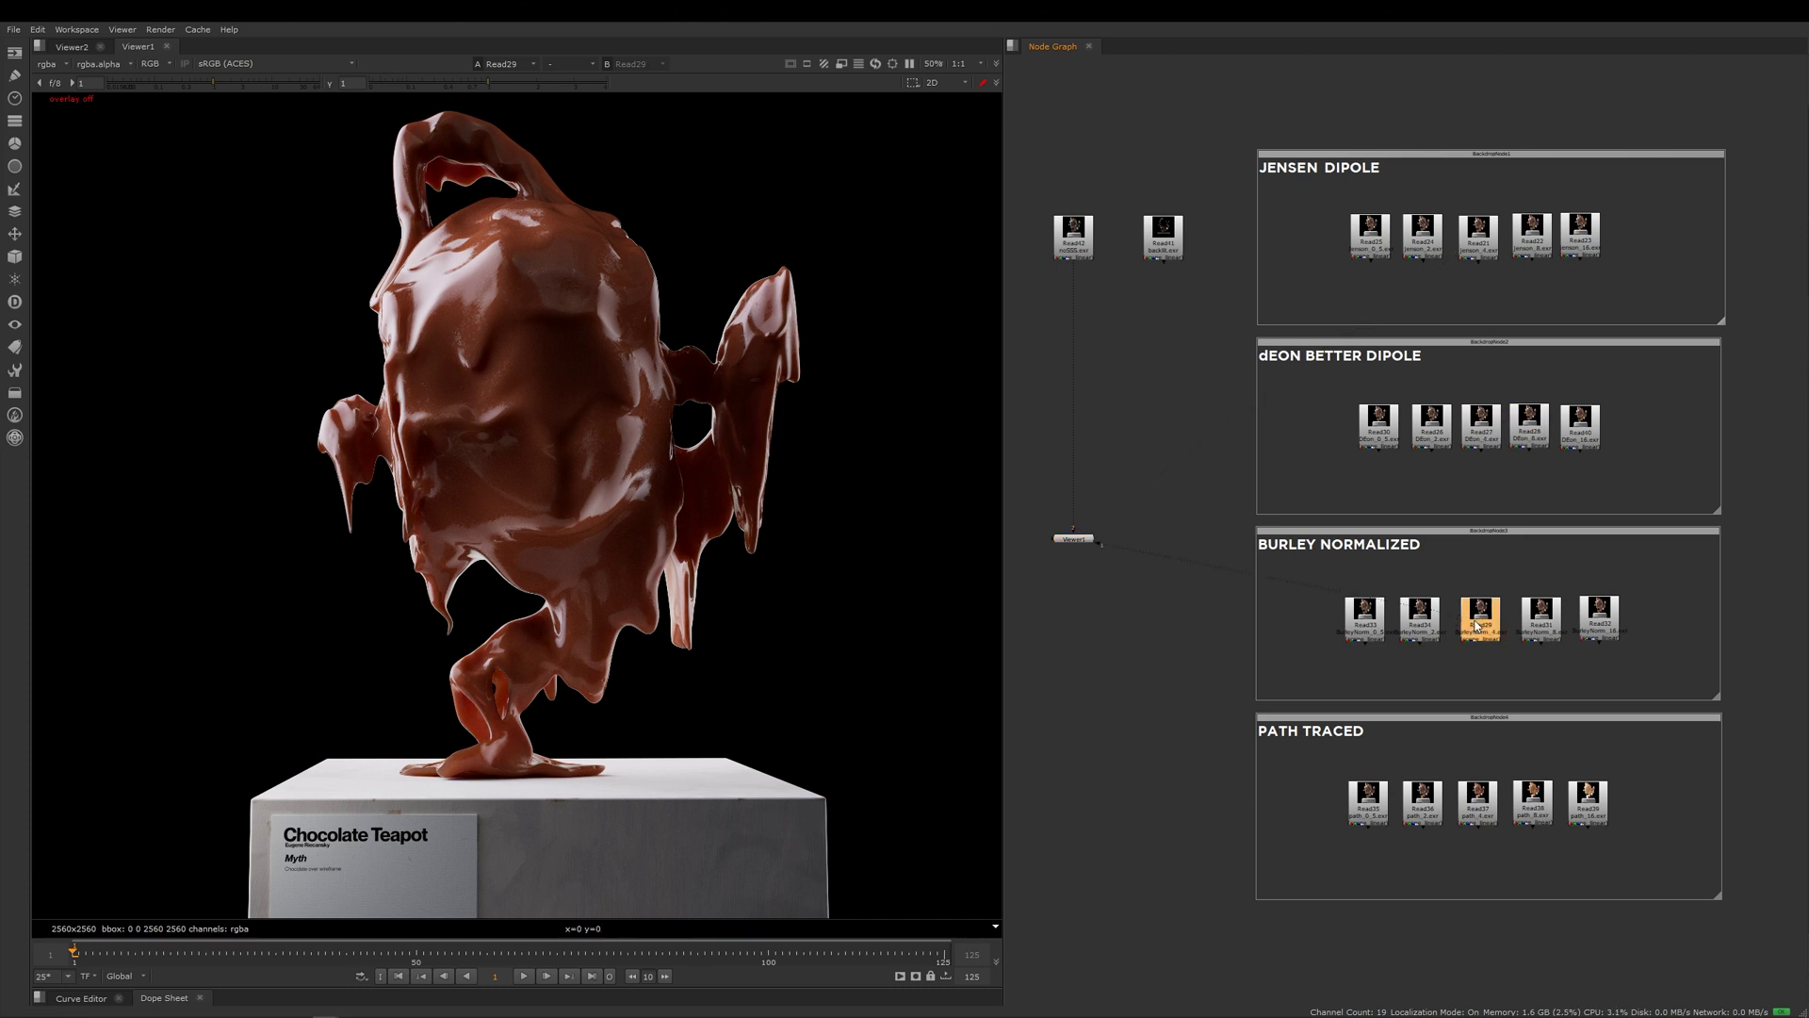
left_click(1543, 630)
key("1")
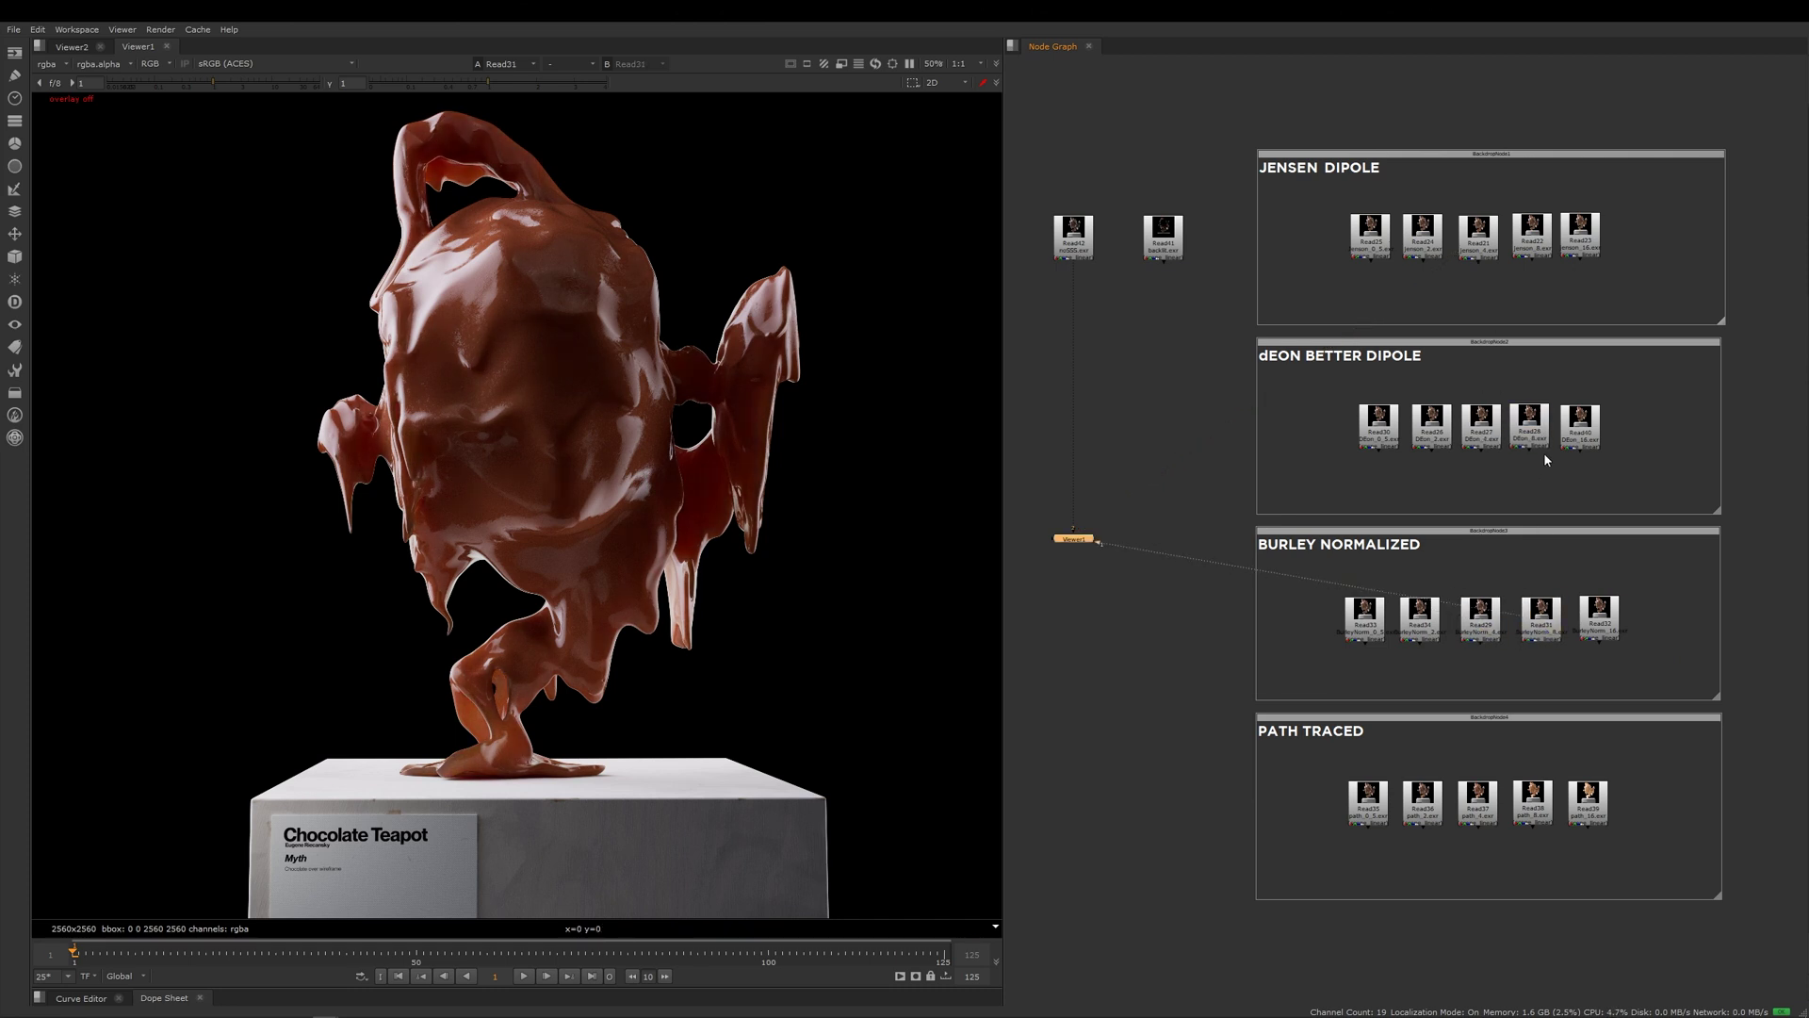
Step through Read28, Read22, Read23 and Read40, ending on Burley Normalized Read32
left_click(1531, 431)
key("1")
left_click(1531, 247)
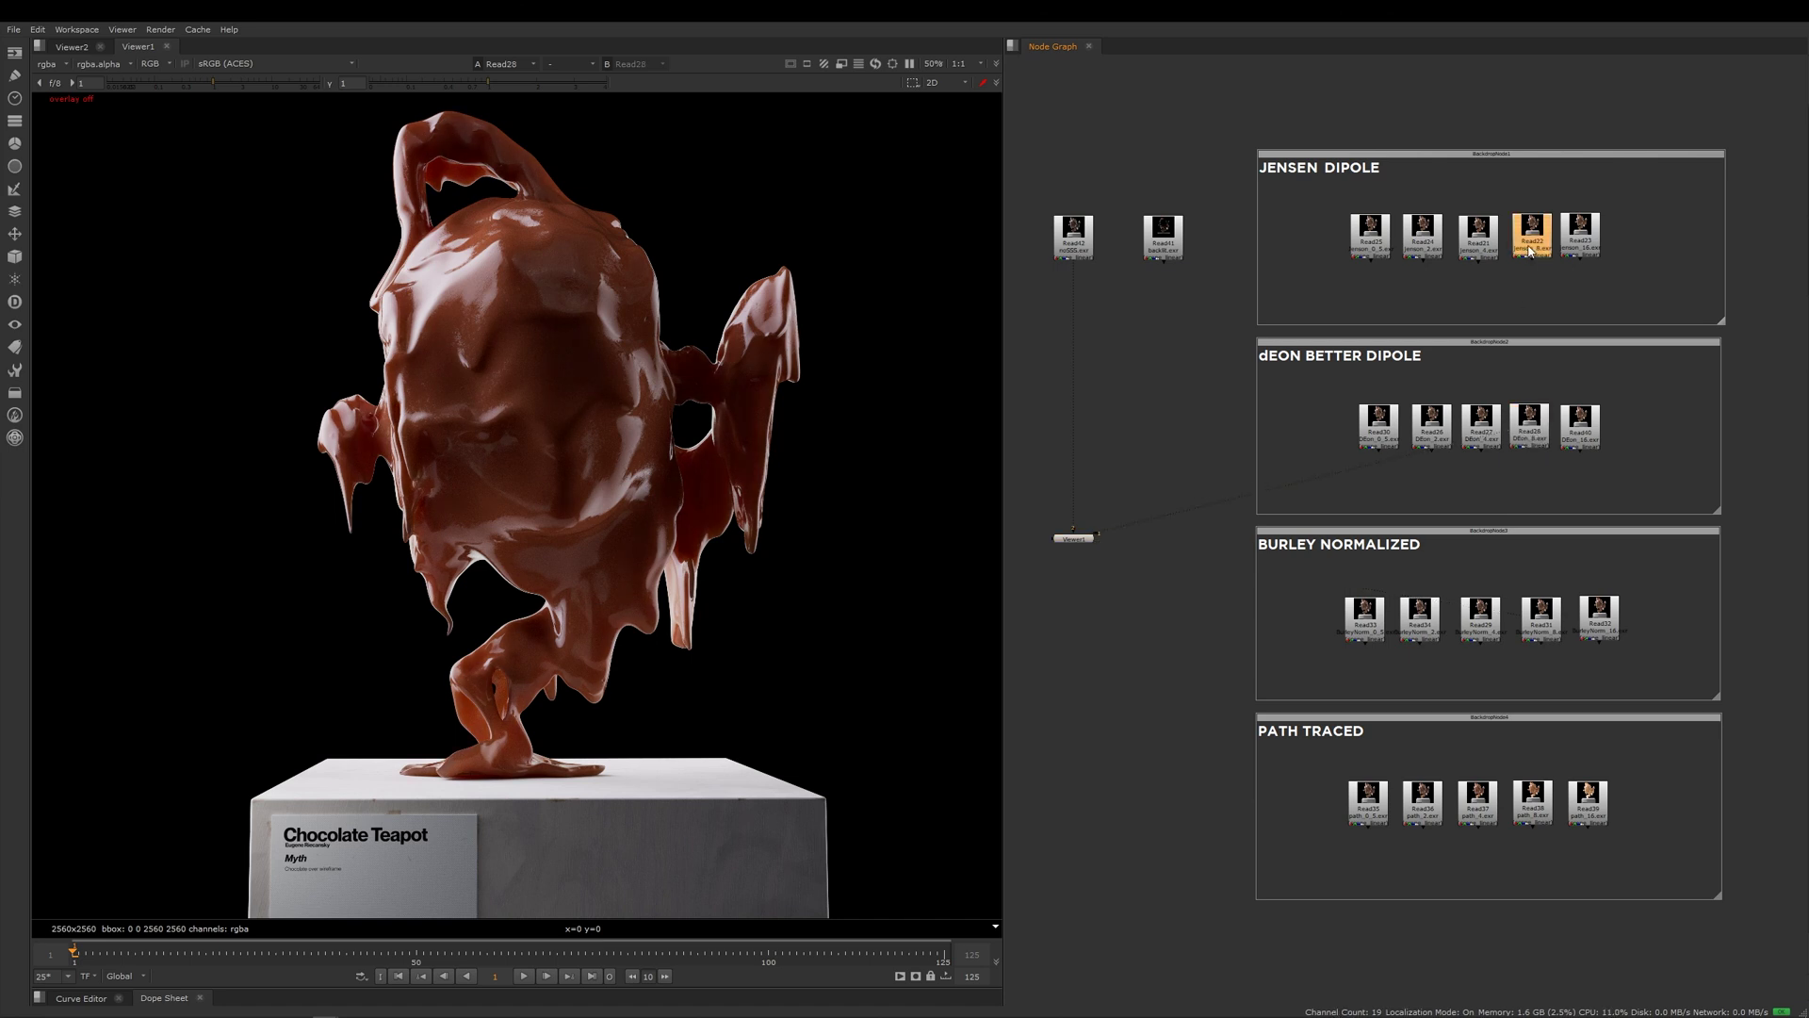
key("1")
left_click(1586, 247)
key("1")
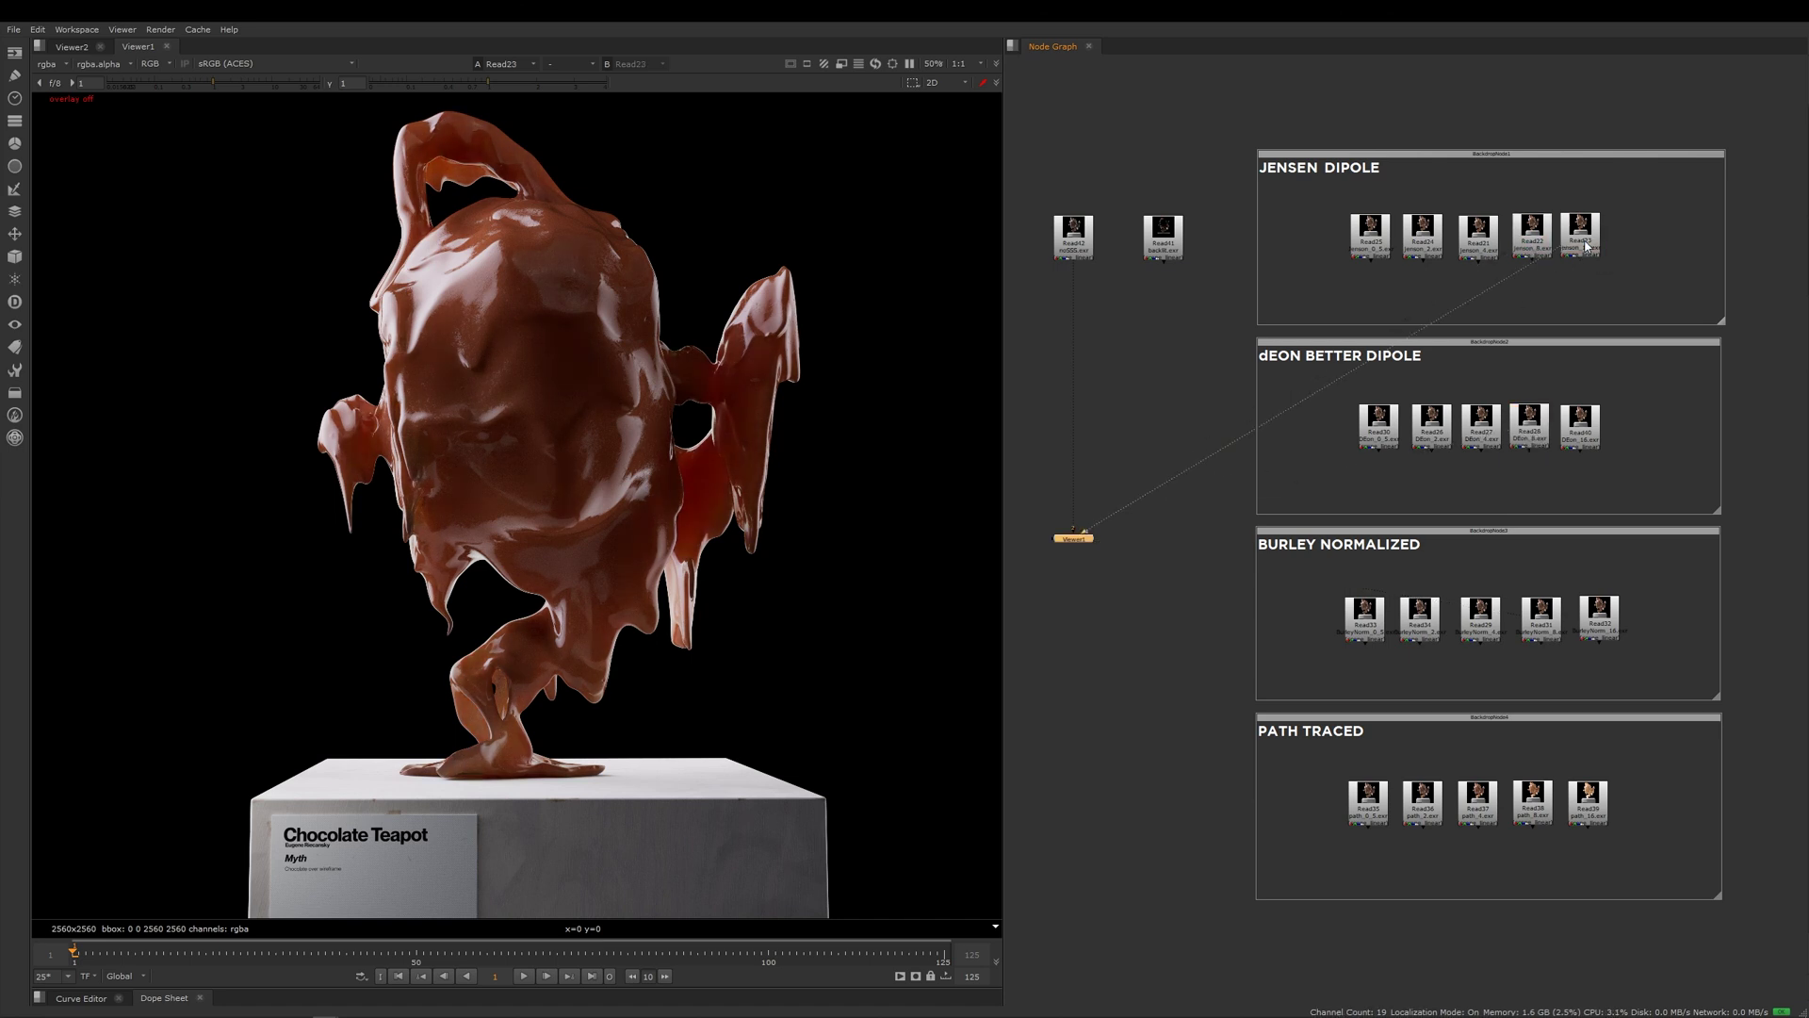
left_click(1574, 415)
key("1")
left_click(1601, 617)
key("1")
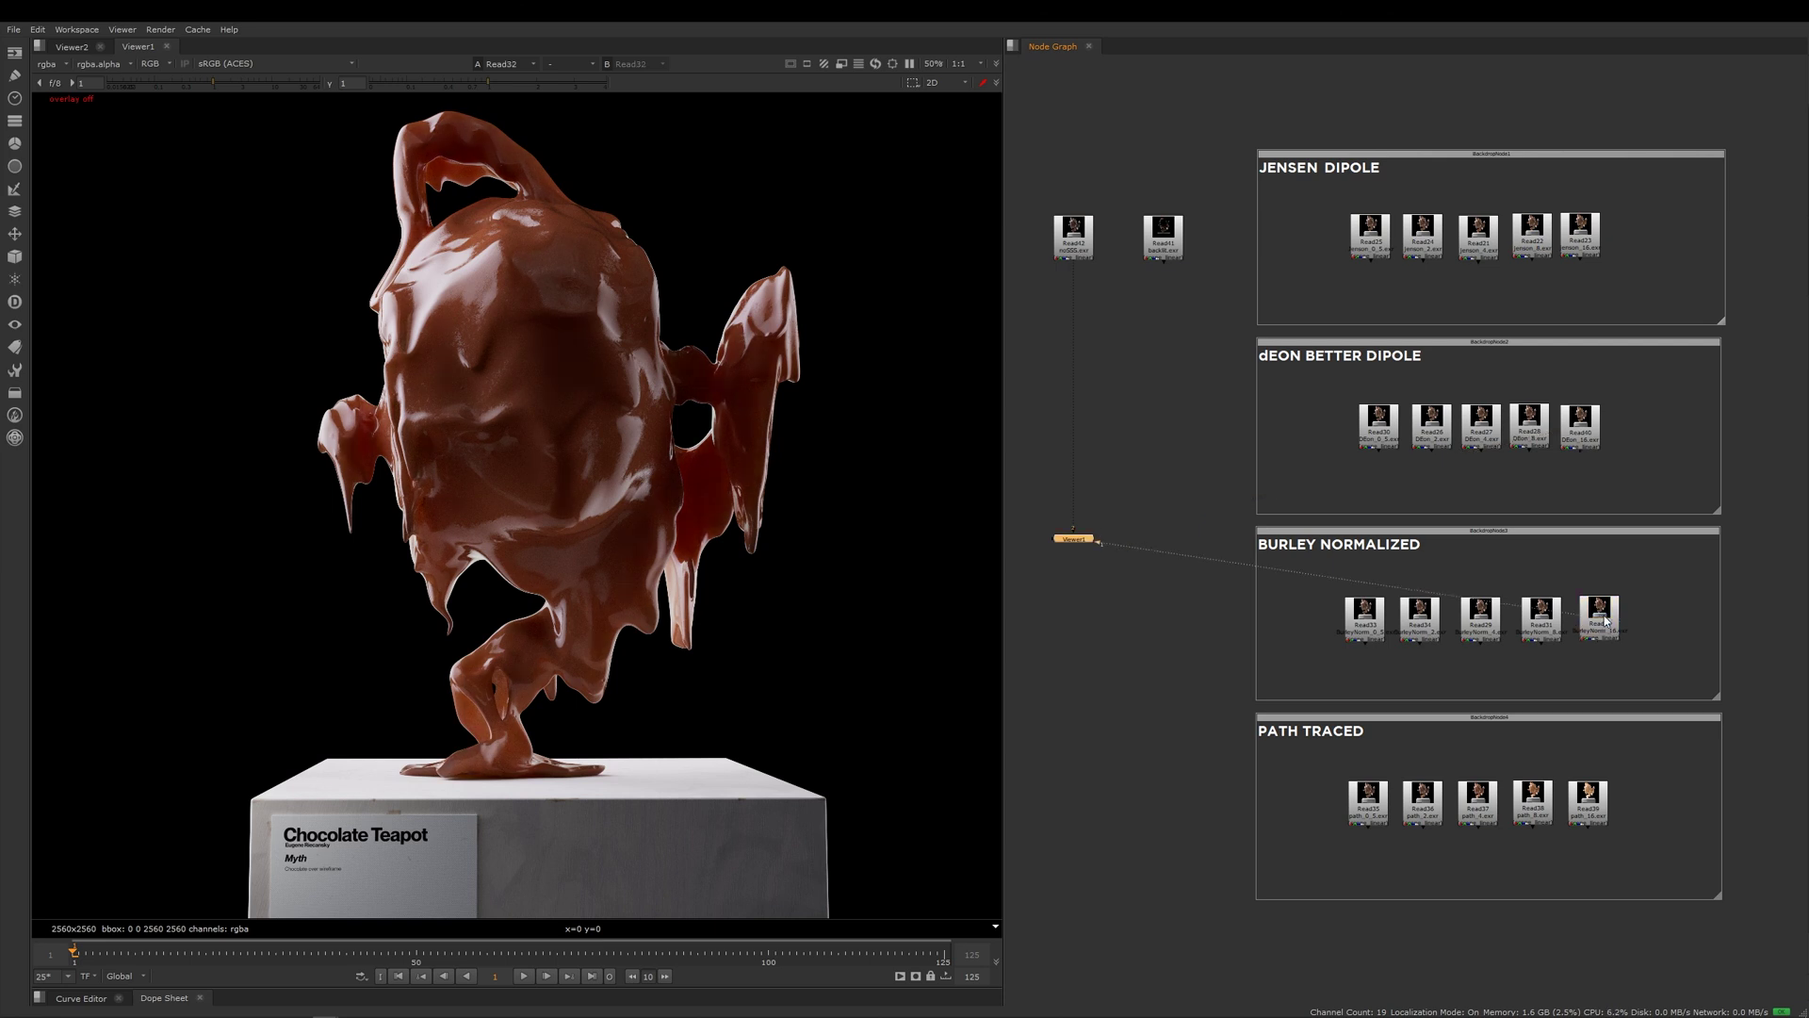
View Path Traced renders Read35 through Read39 in order as the teapot grows paler and translucent
left_click(1370, 801)
key("1")
left_click(1422, 812)
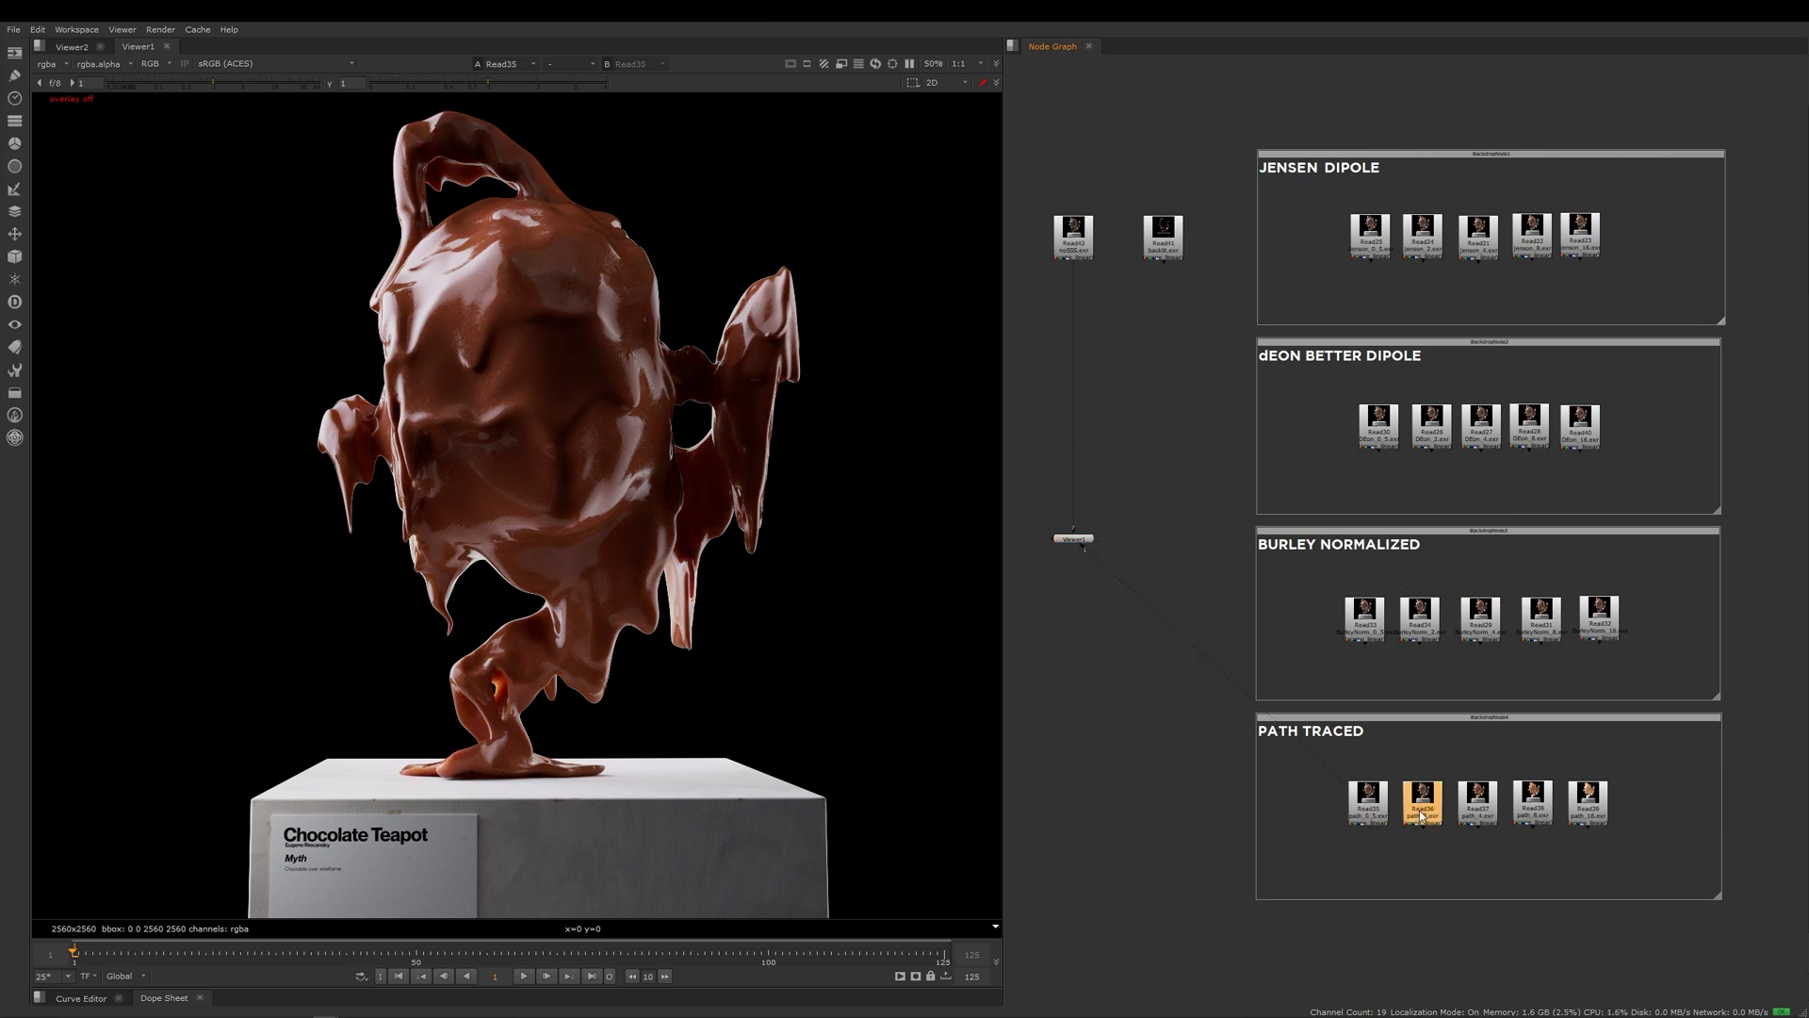
key("1")
left_click(1484, 812)
key("1")
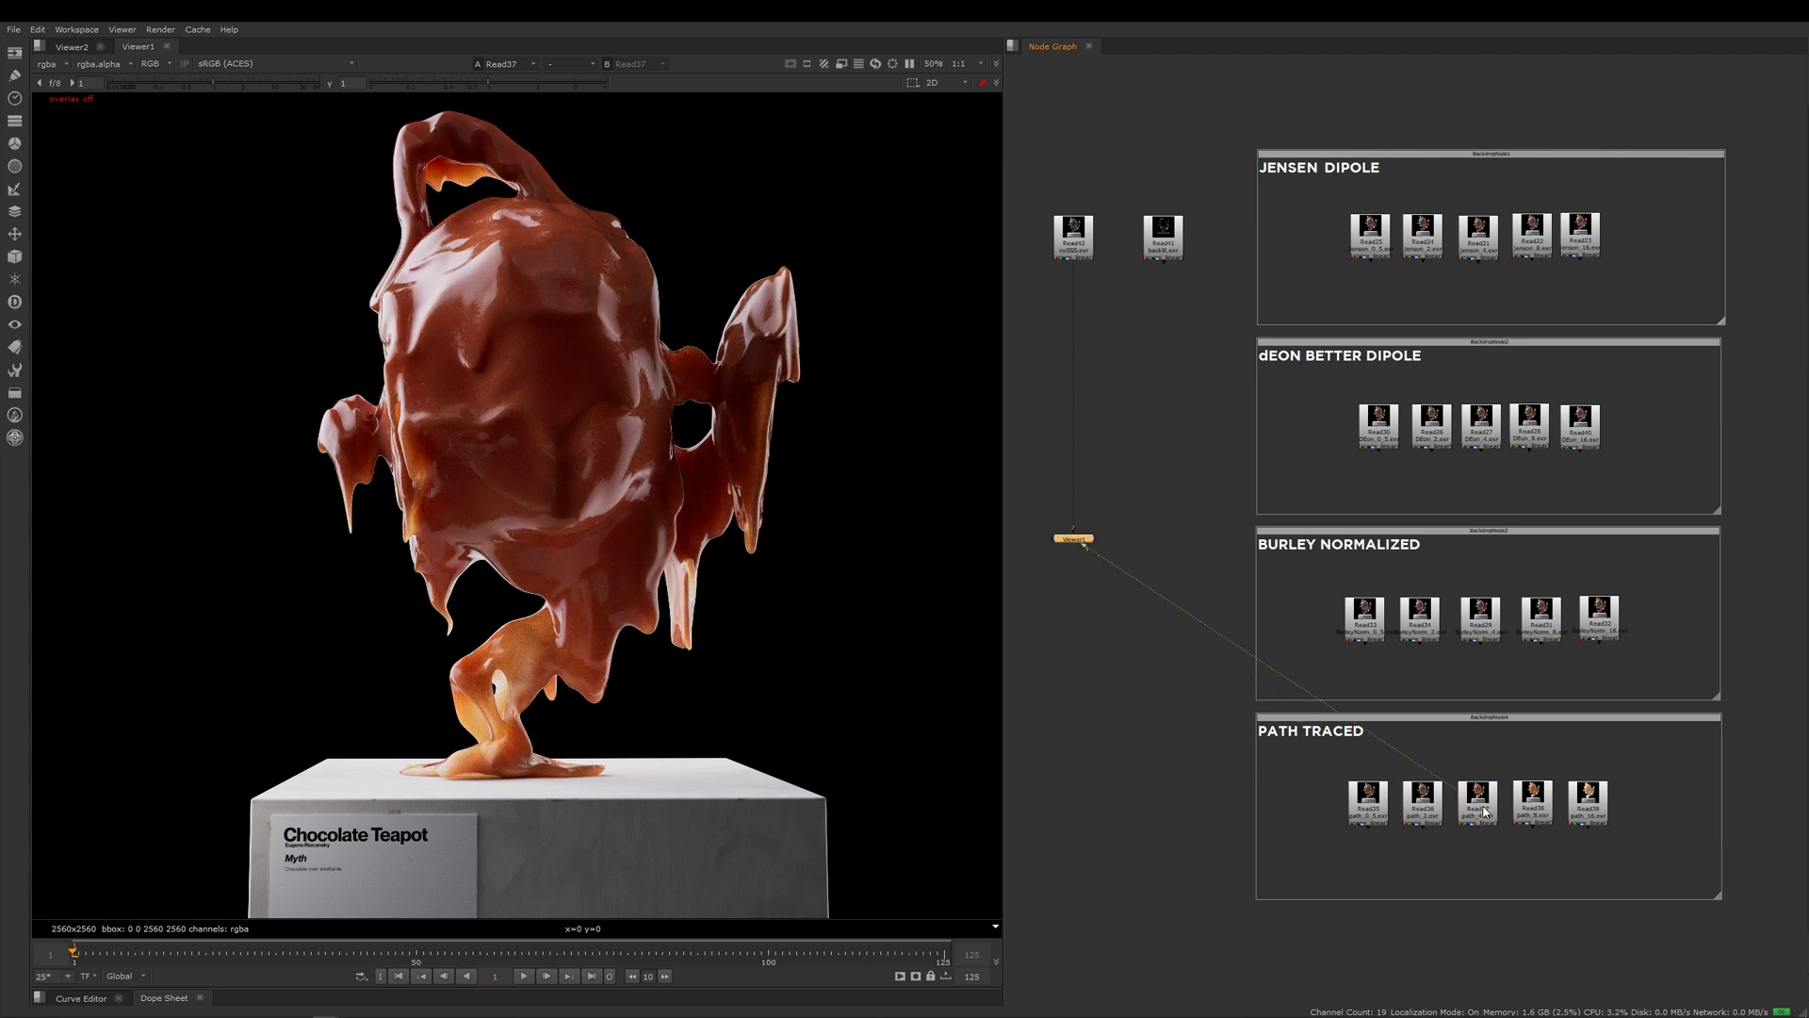
left_click(1536, 808)
key("1")
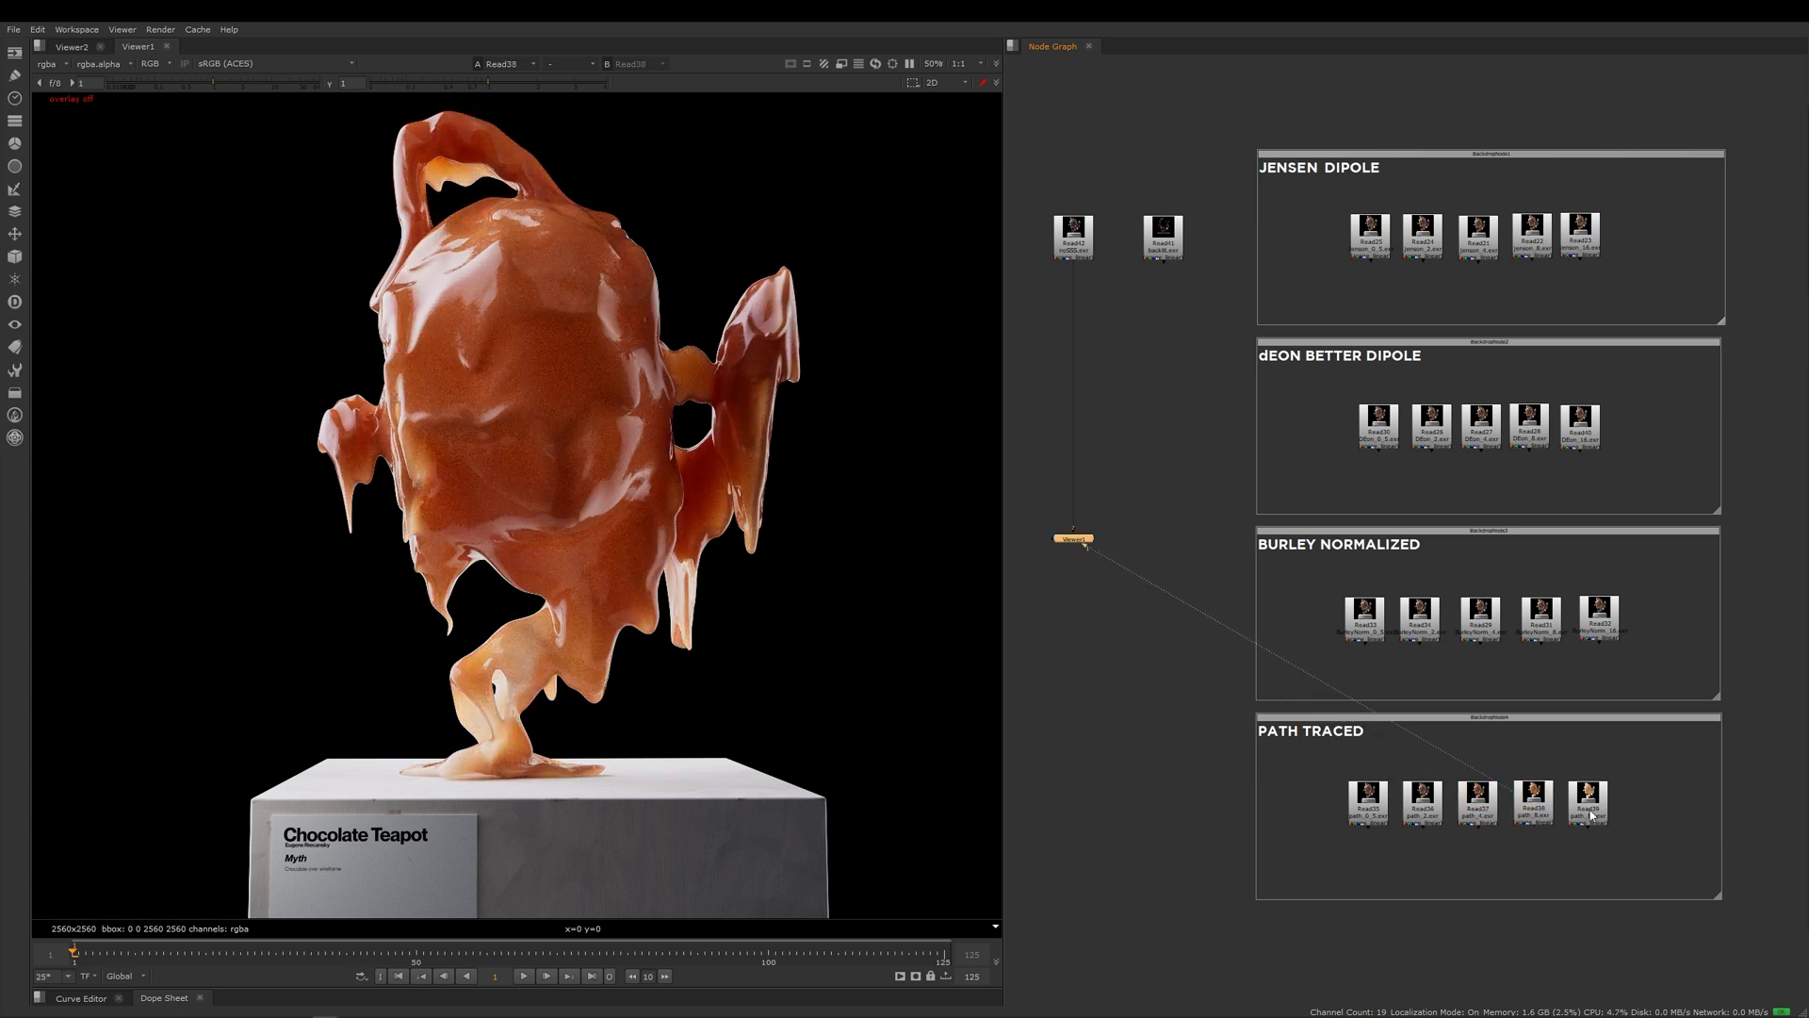
left_click(1590, 815)
key("1")
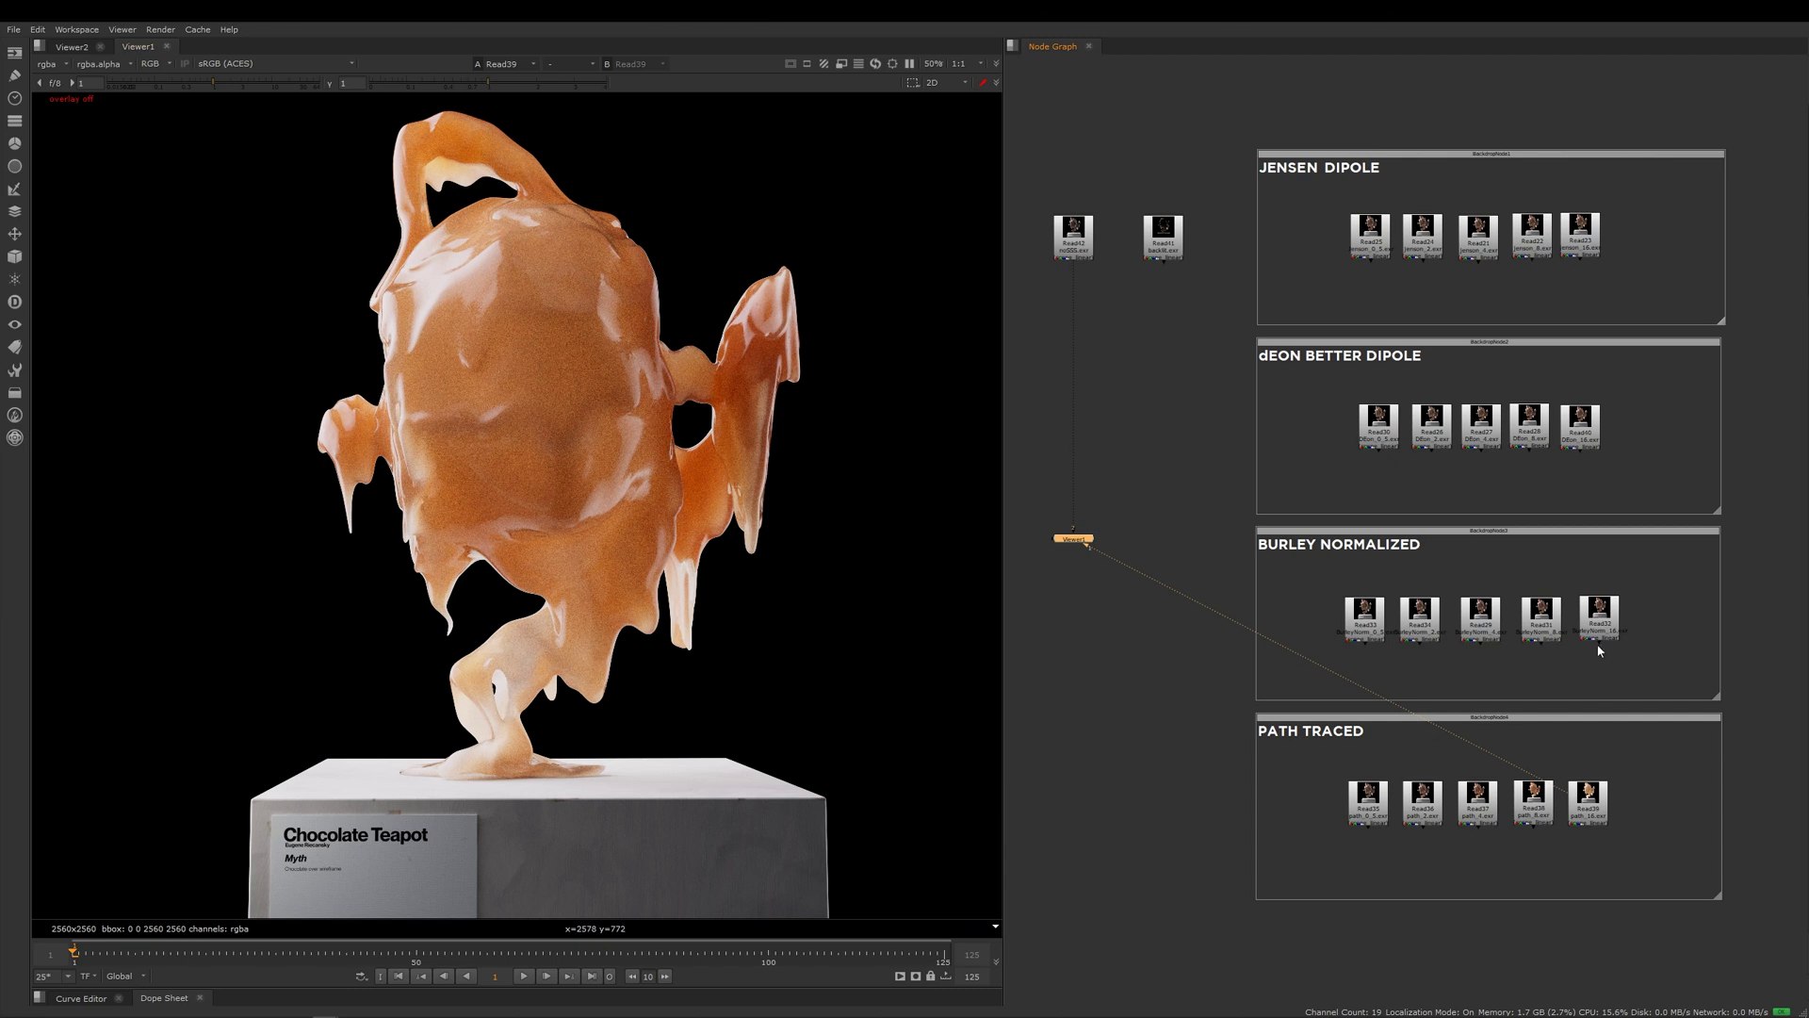
Flip the viewer between Burley Normalized Read31 and Path Traced Read38, ending on Read38
left_click(1533, 799)
key("1")
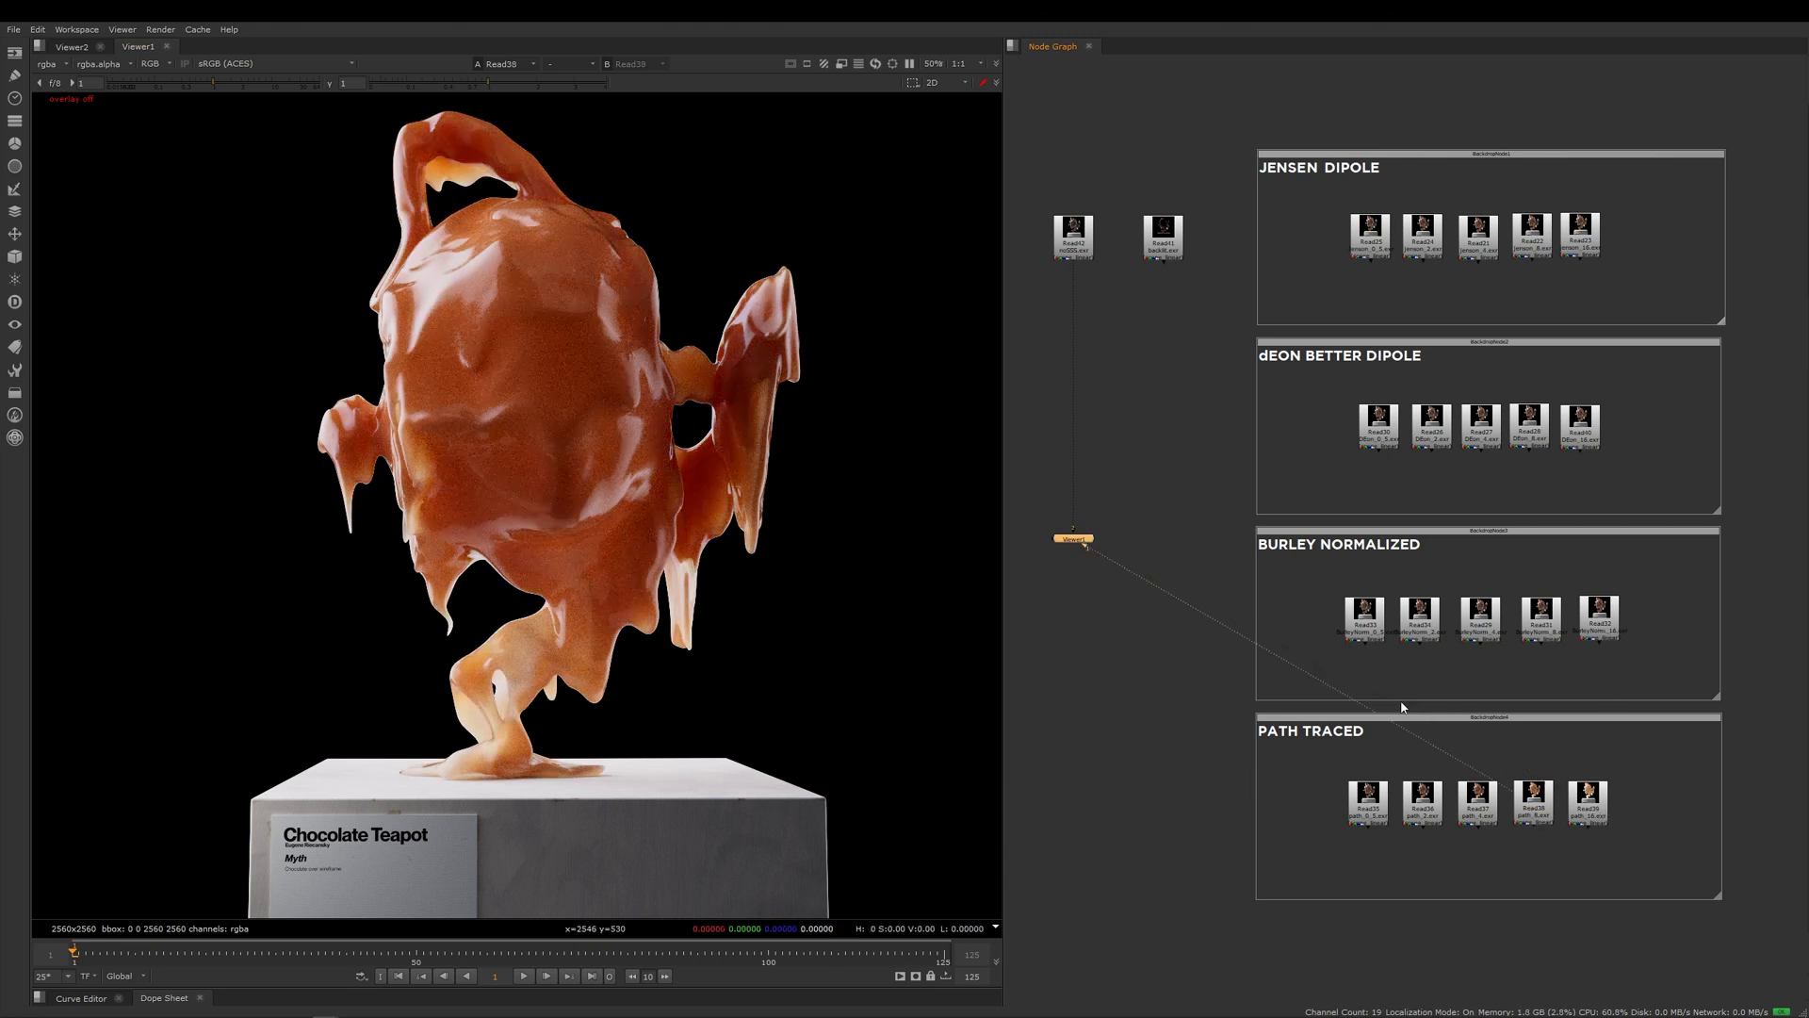
left_click(1546, 625)
key("1")
left_click(1545, 680)
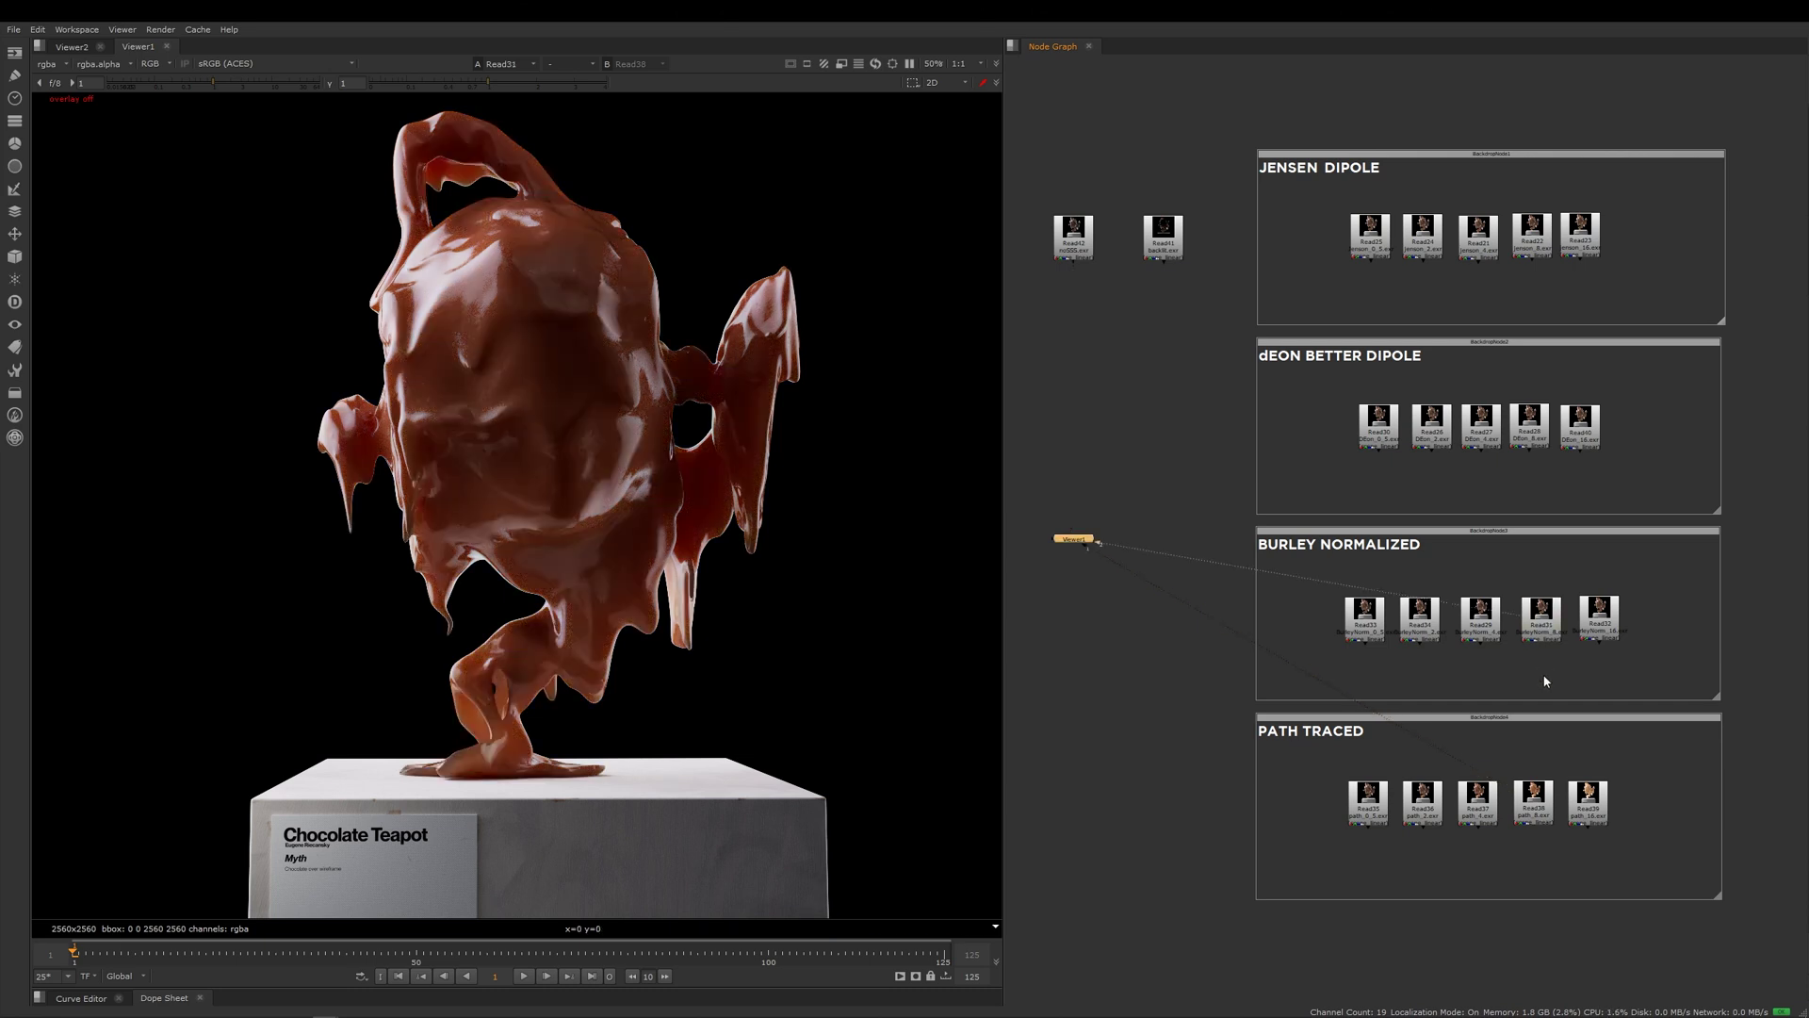
key("2")
key("1")
key("2")
key("1")
key("2")
key("1")
key("2")
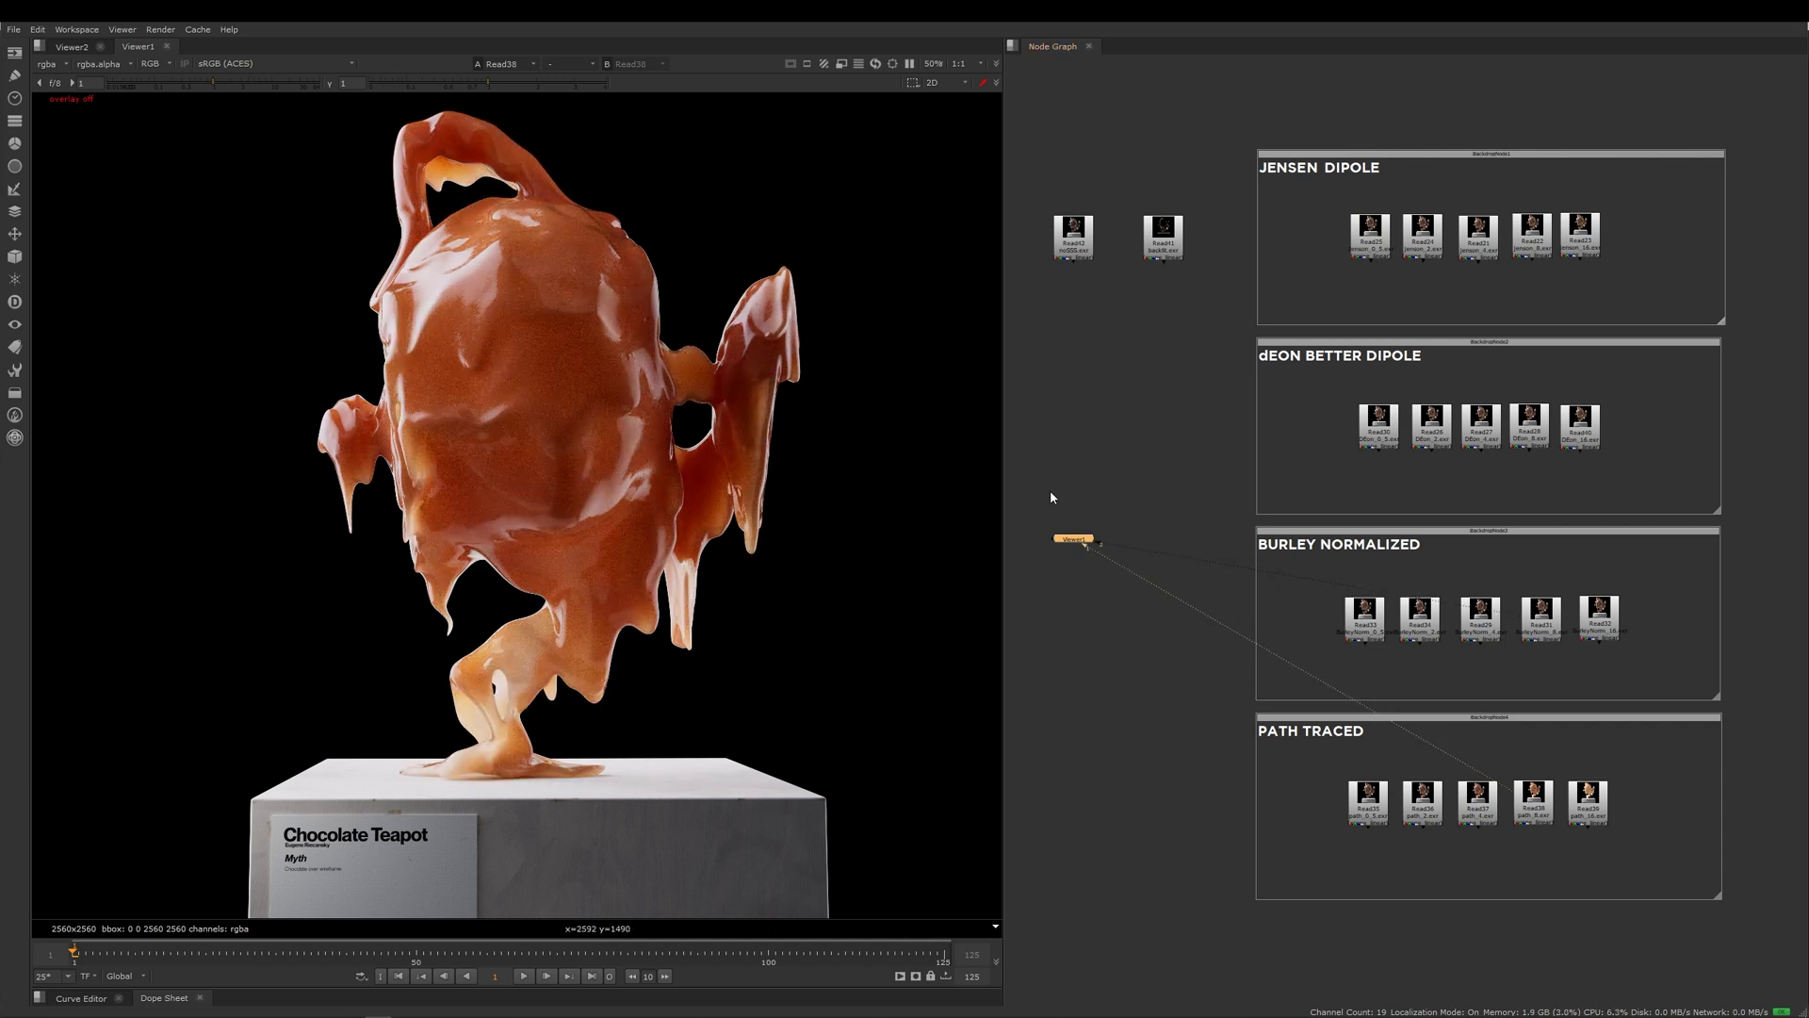